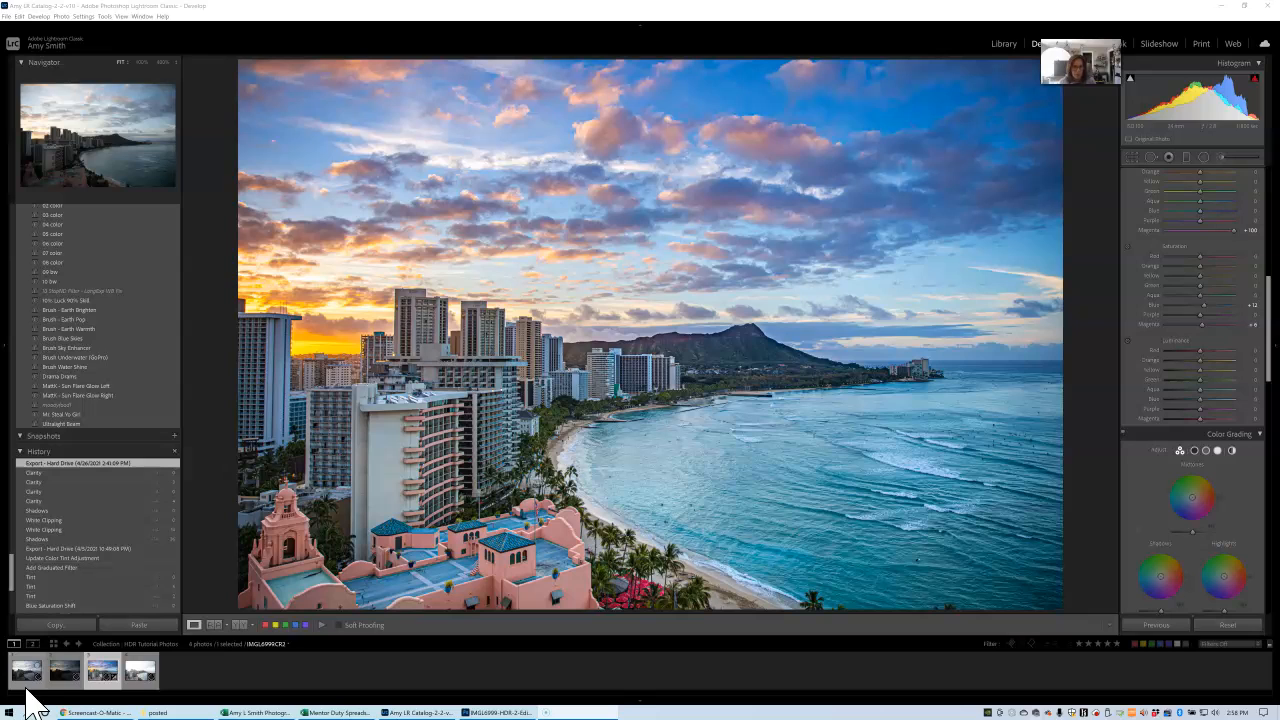
# View the finished HDR edit and the brightest bracketed exposure of the Waikiki scene for comparison.
pyautogui.click(100, 668)
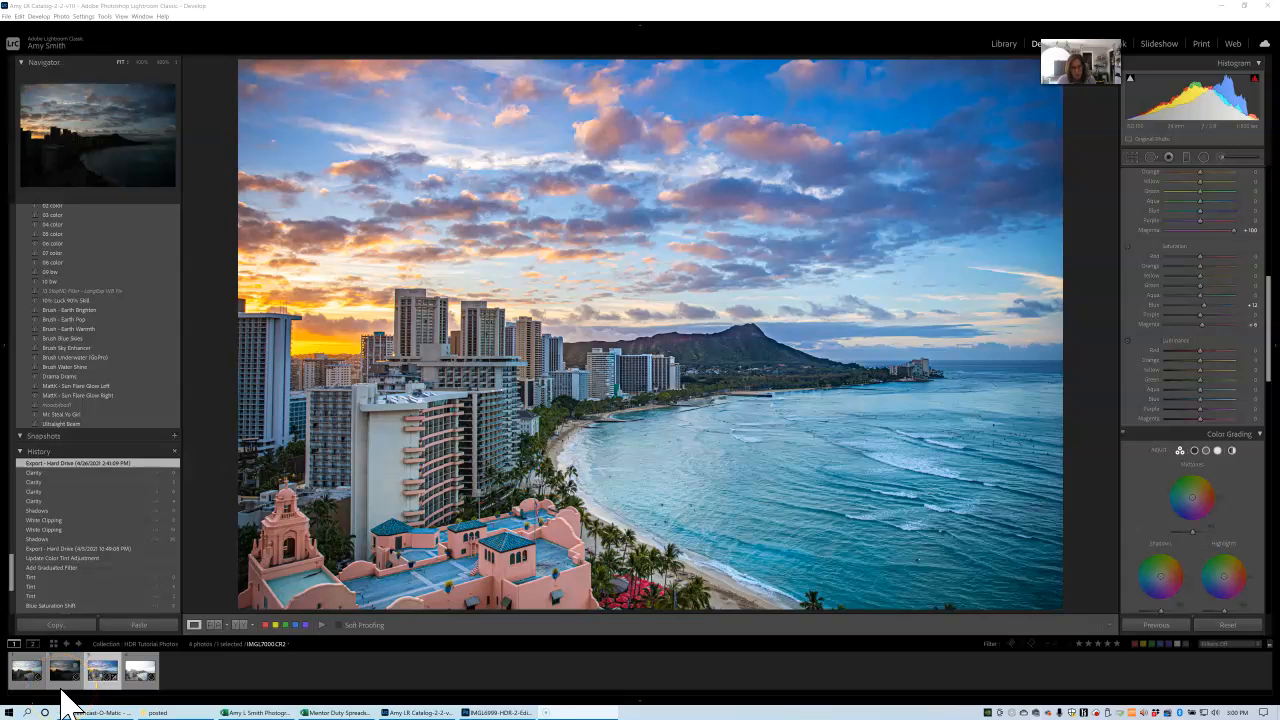
pyautogui.click(139, 680)
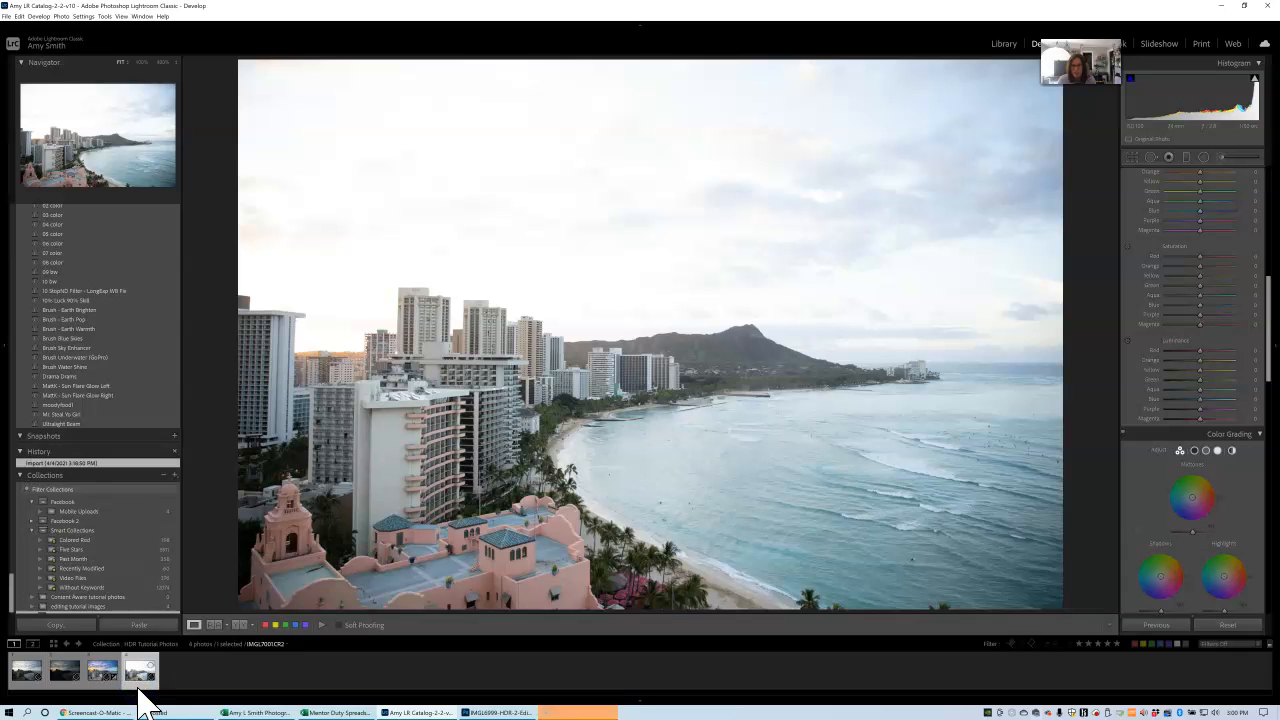
pyautogui.click(558, 705)
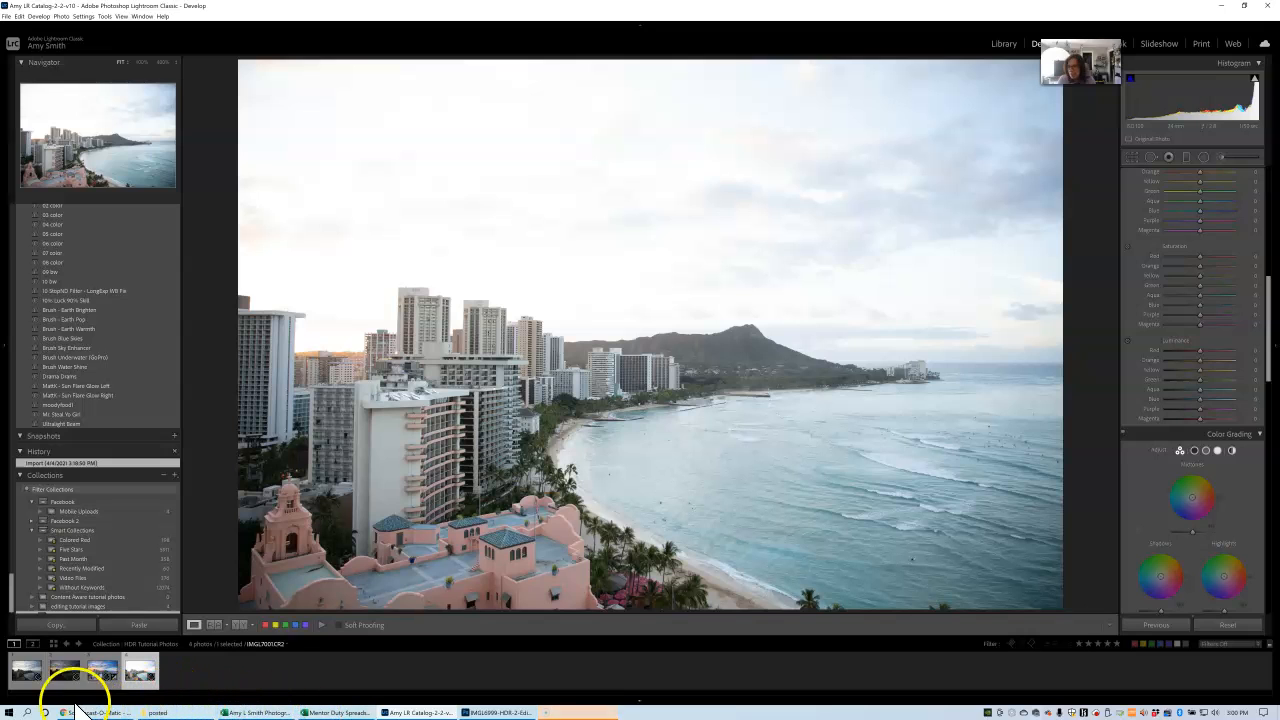
# Open the middle exposure, IMGL6999, and examine its highlight and shadow clipping in the histogram.
pyautogui.click(28, 690)
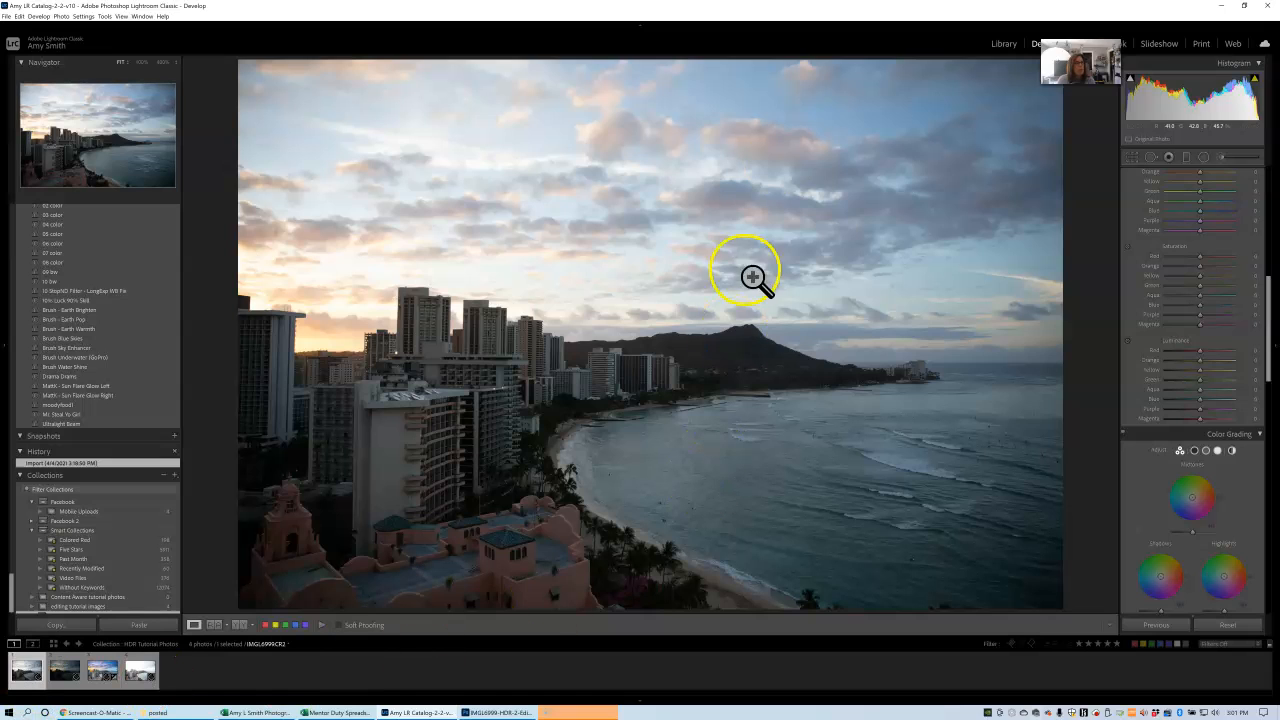
pyautogui.moveTo(1256, 88)
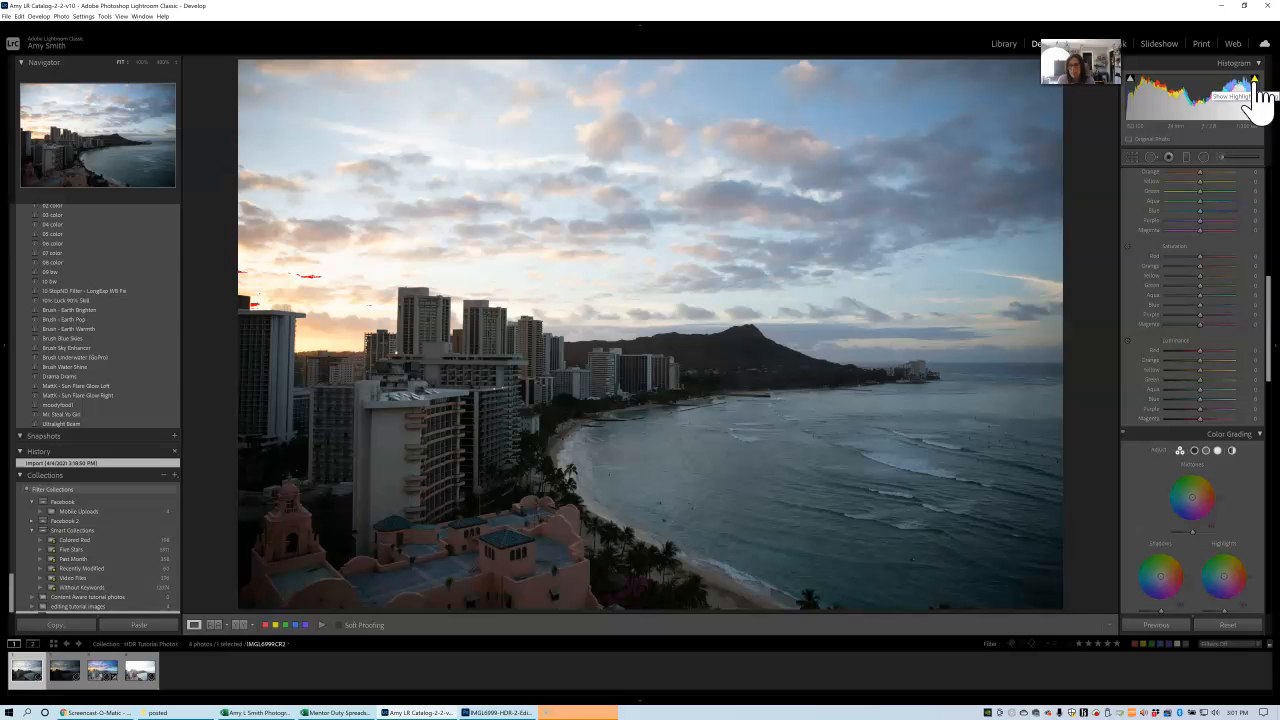
pyautogui.moveTo(1134, 88)
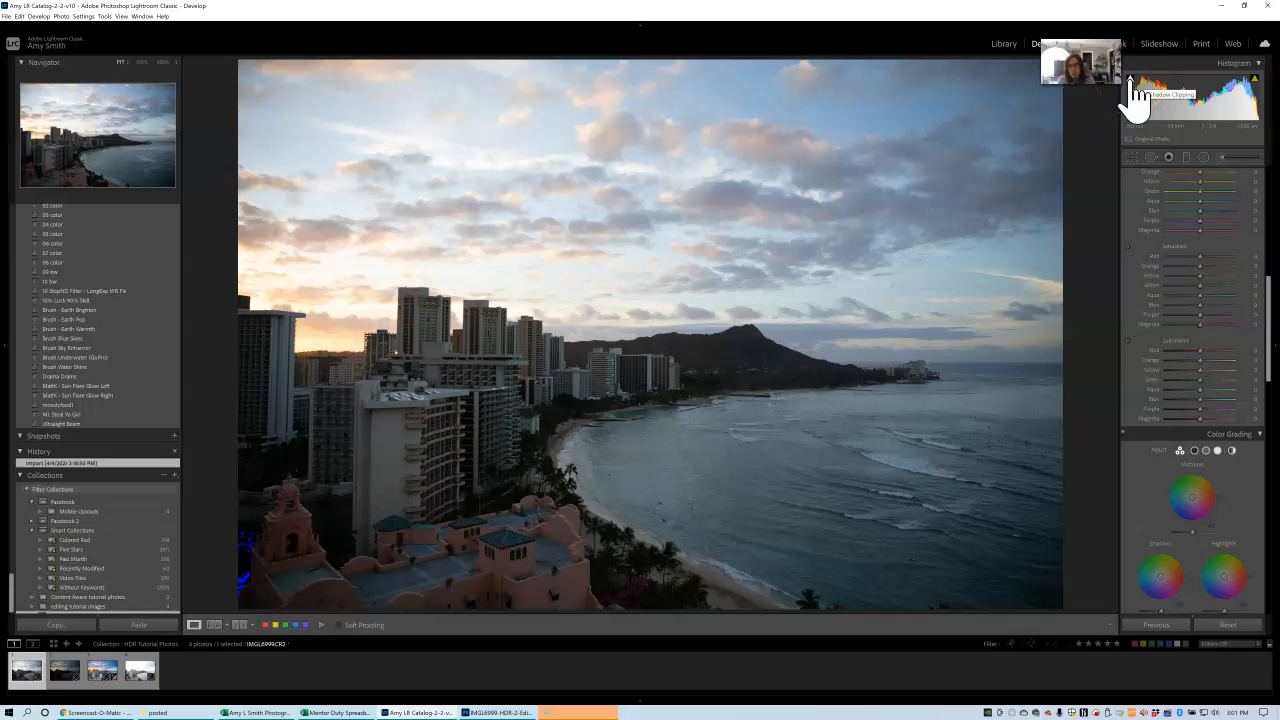
pyautogui.click(1196, 97)
pyautogui.moveTo(1196, 97); pyautogui.dragTo(1228, 90)
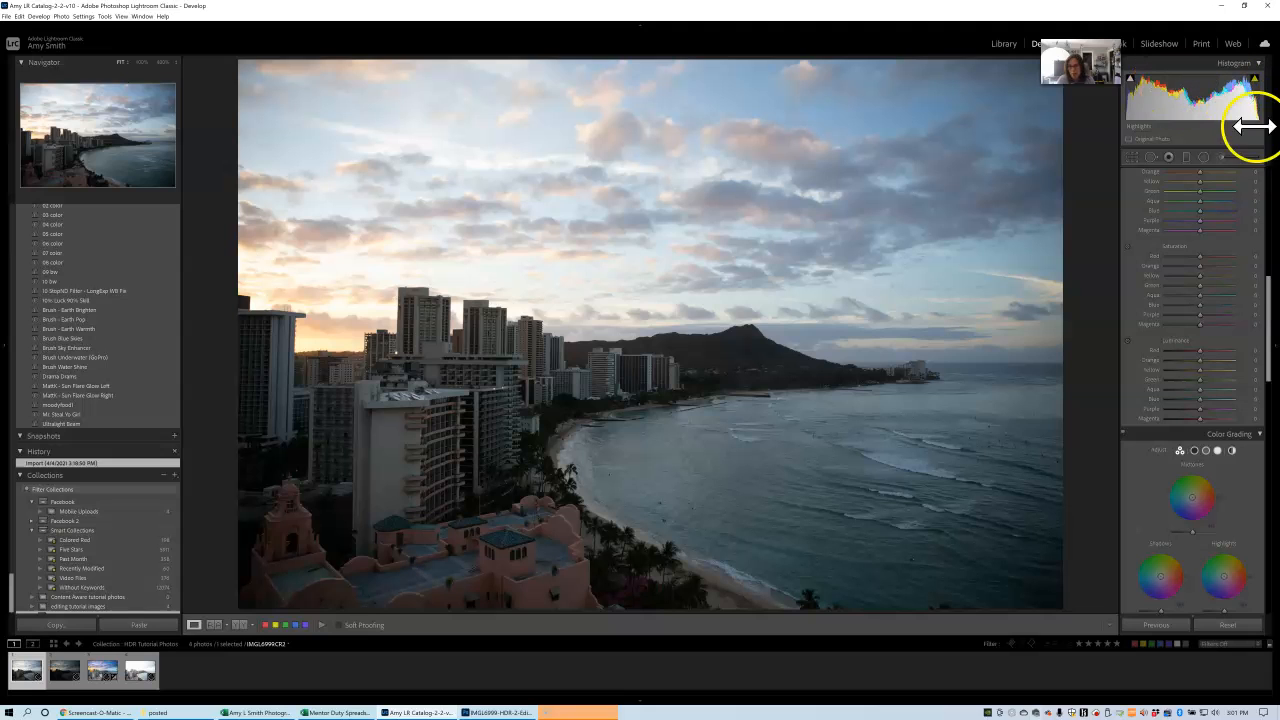
# Examine the shadow clipping of the darkest exposure, IMGL7000, and compare it with the finished HDR edit.
pyautogui.click(60, 675)
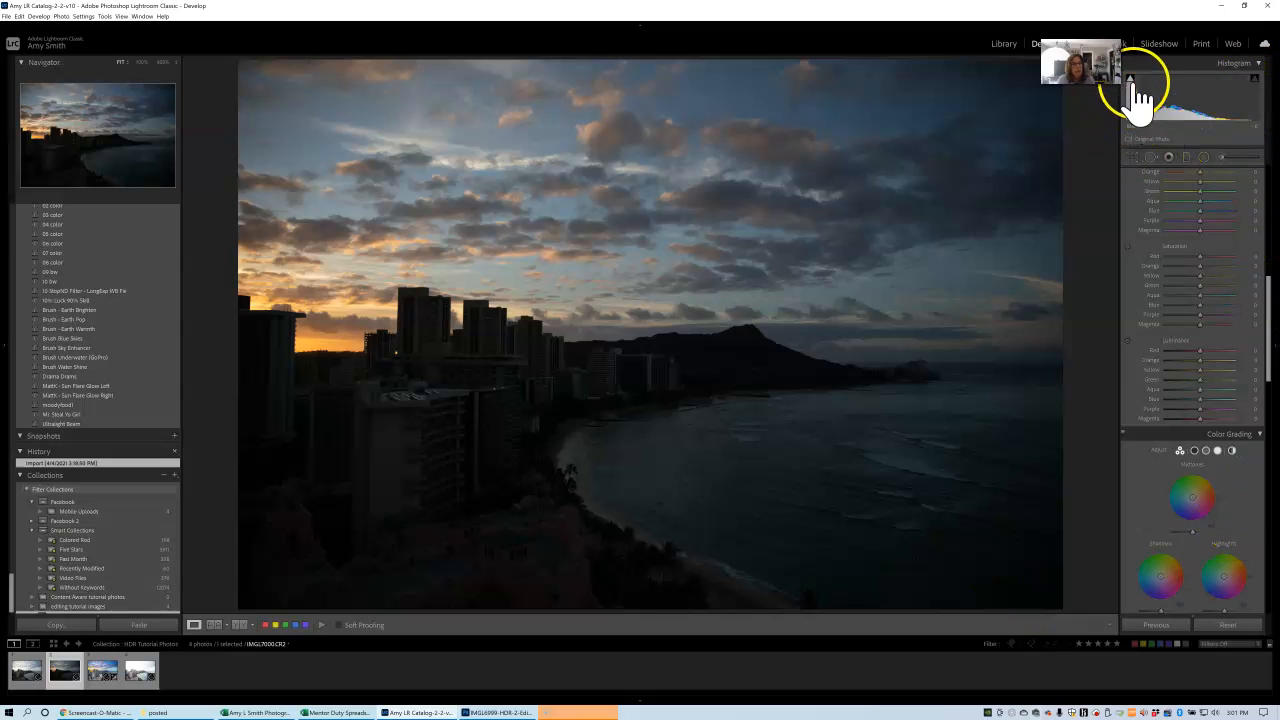
pyautogui.moveTo(1132, 82)
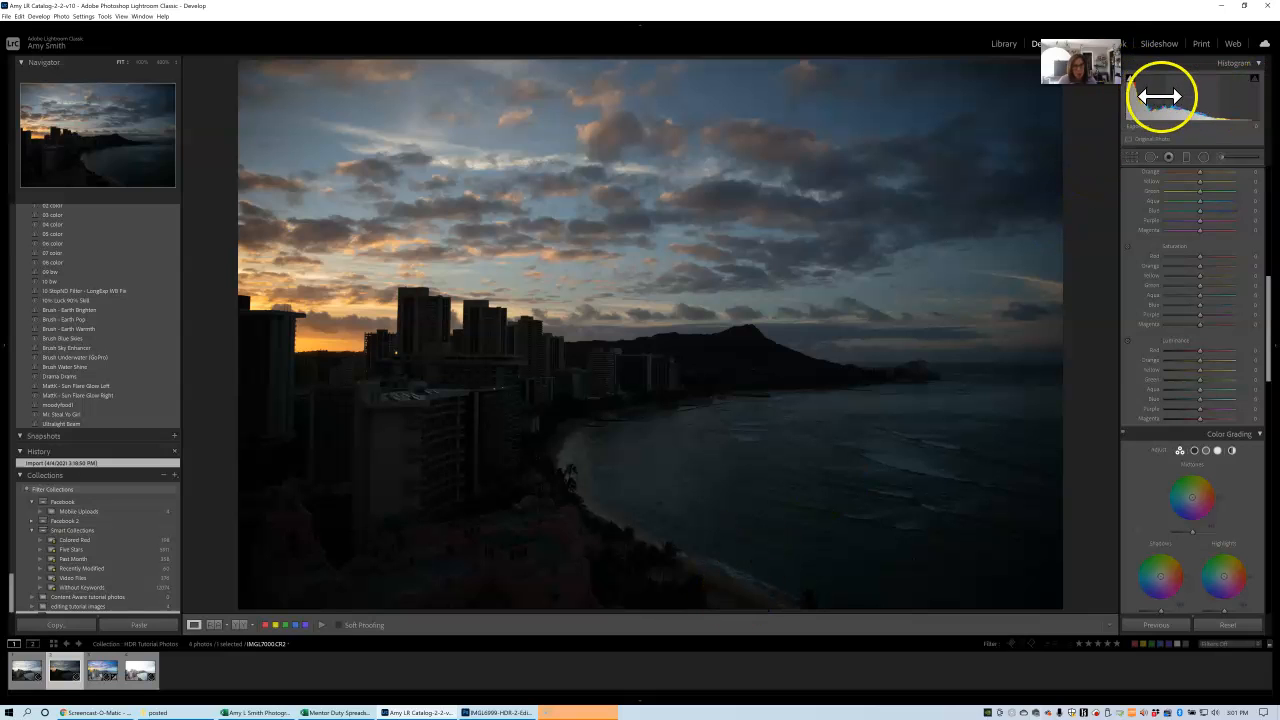
pyautogui.click(1079, 399)
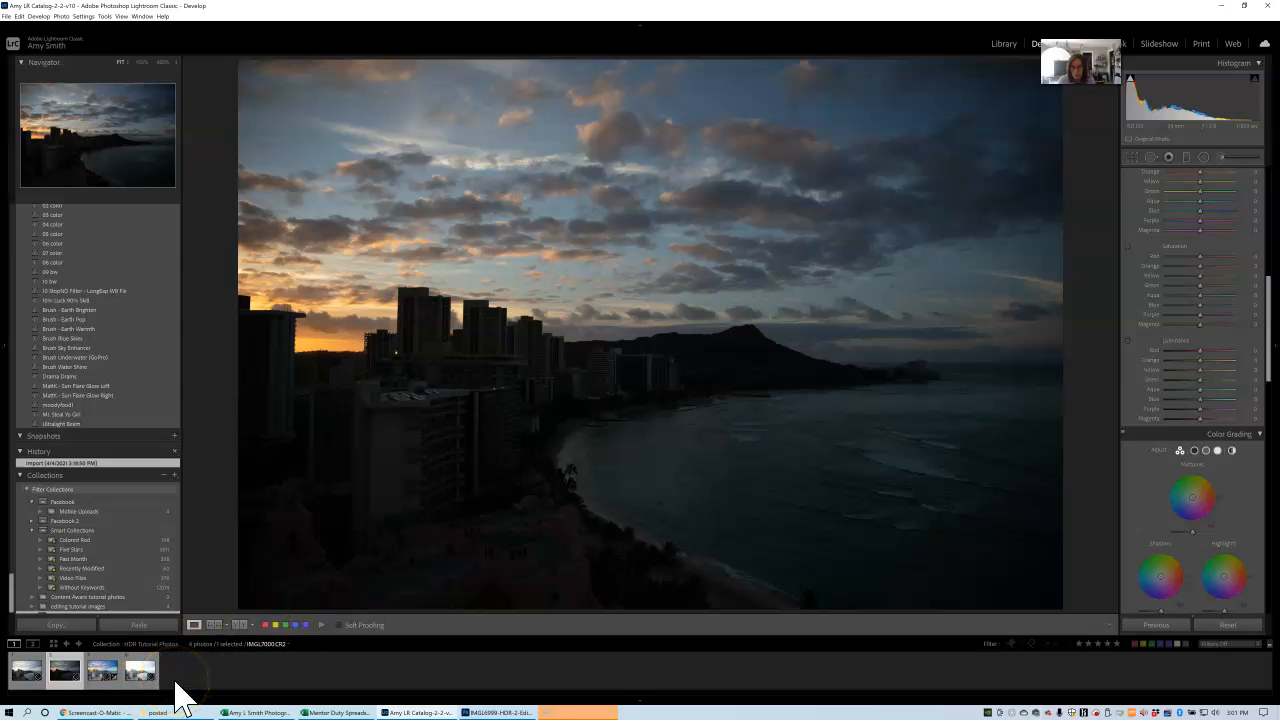
pyautogui.click(100, 686)
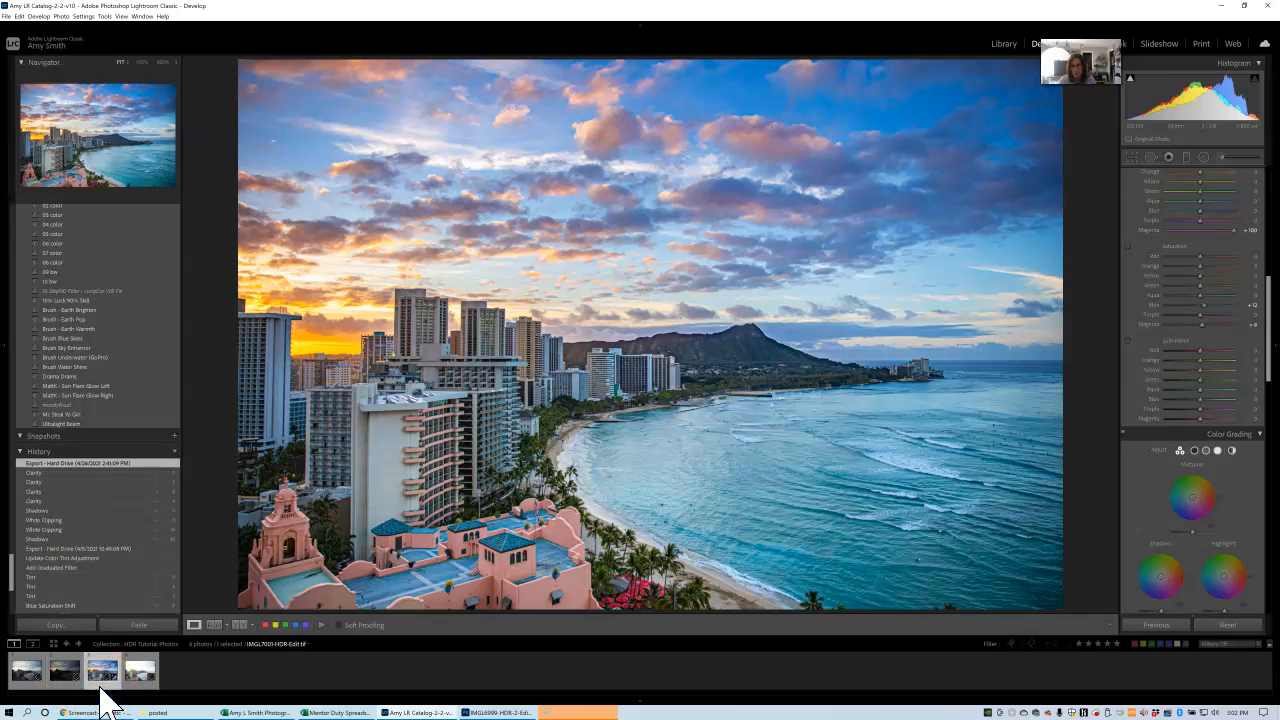
# Merge the three bracketed exposures into an HDR photo with Auto Align, Auto Settings and Low deghosting.
pyautogui.click(45, 686)
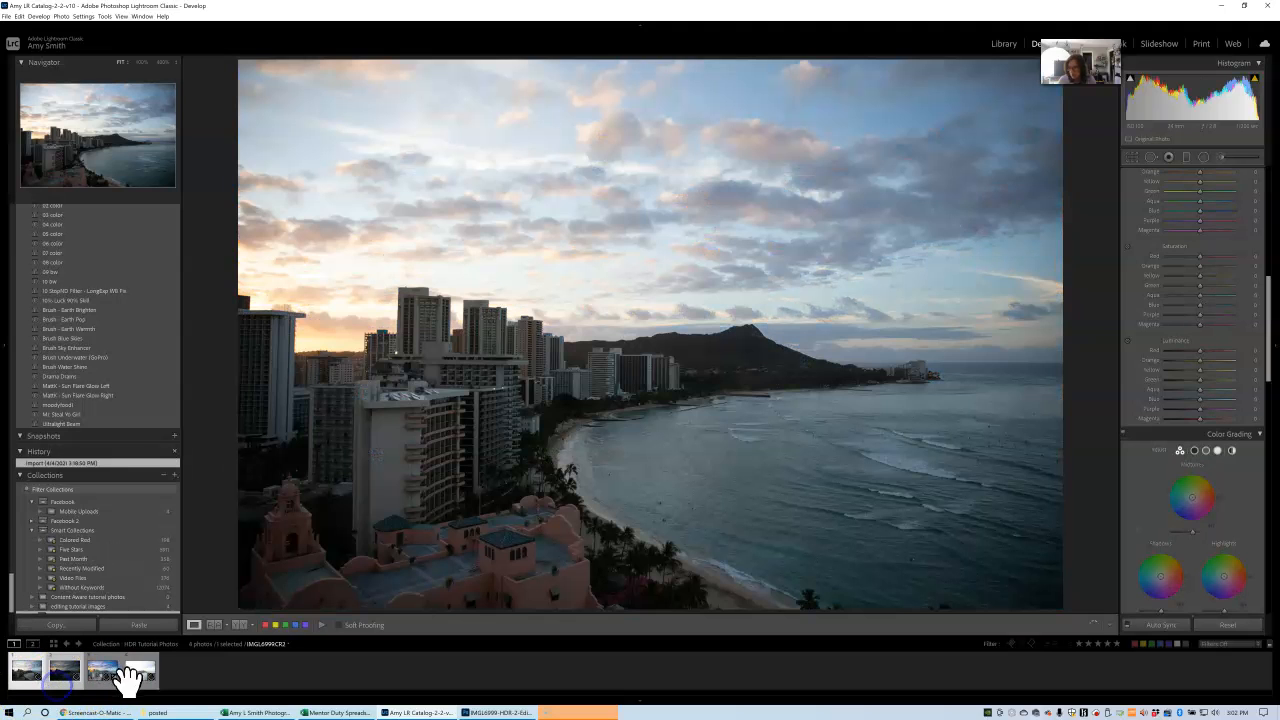
pyautogui.keyDown('ctrl'); pyautogui.click(150, 680); pyautogui.keyUp('ctrl')
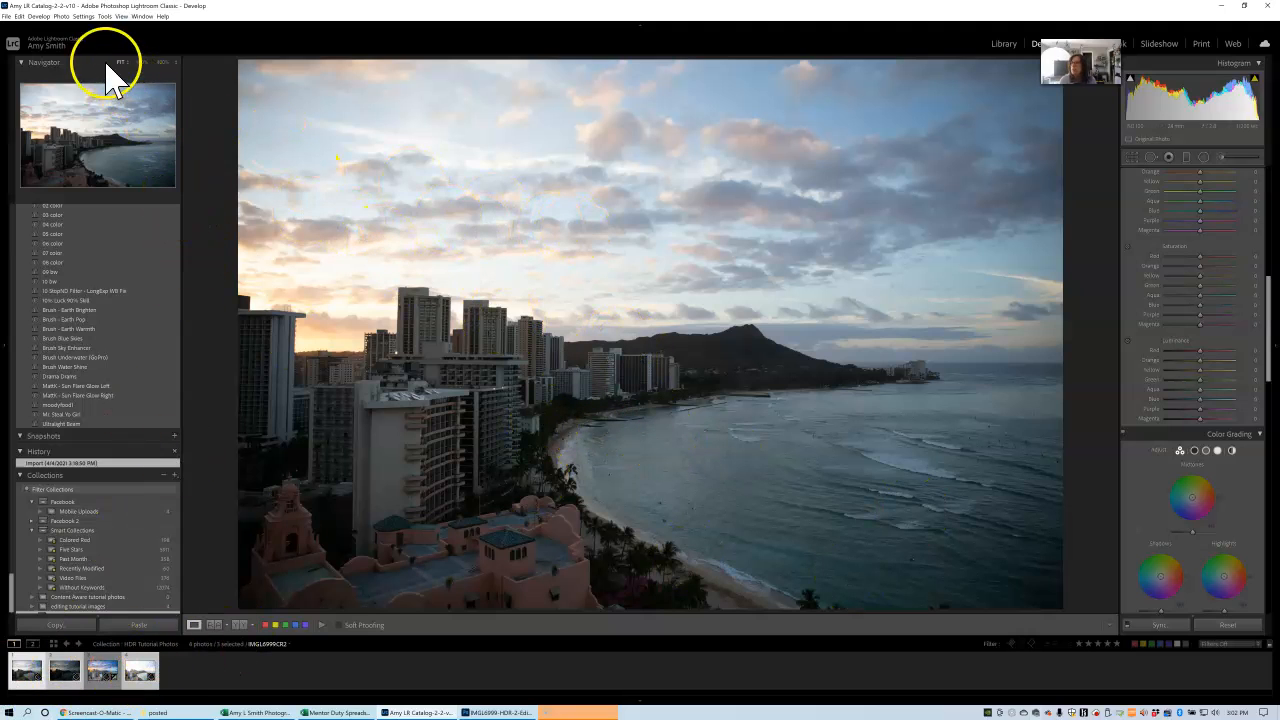
pyautogui.click(61, 16)
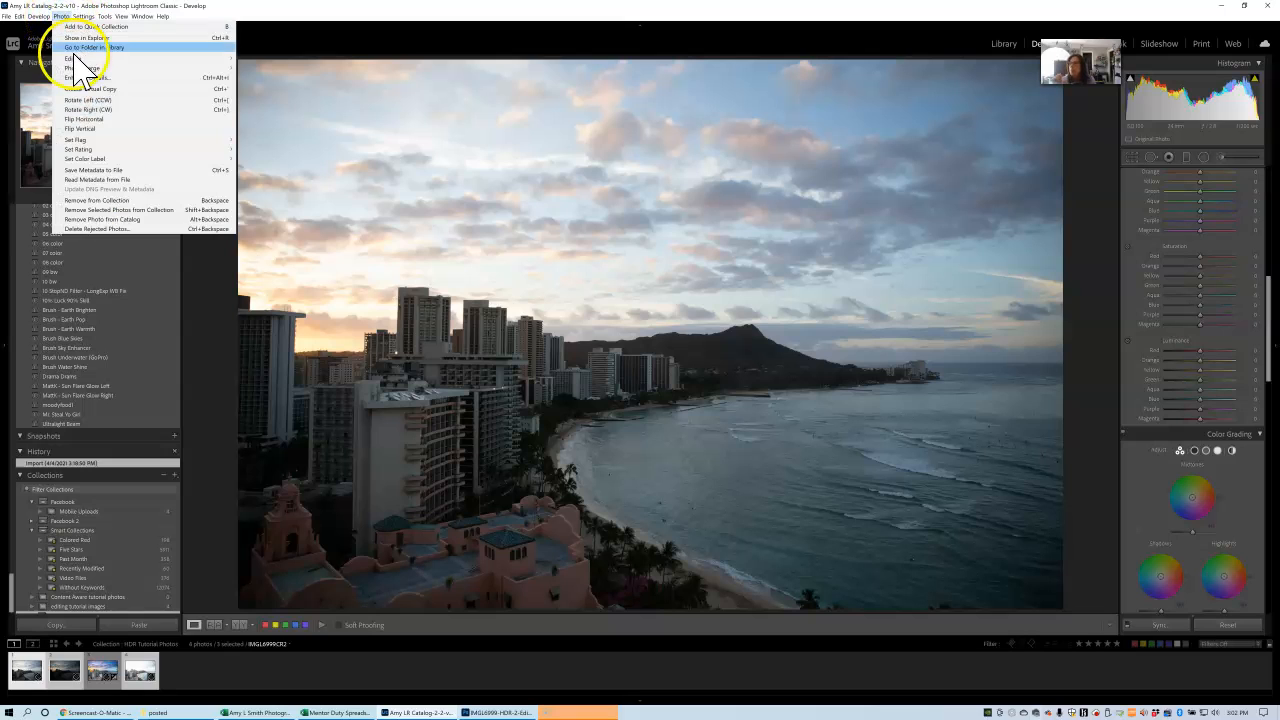
pyautogui.moveTo(73, 58)
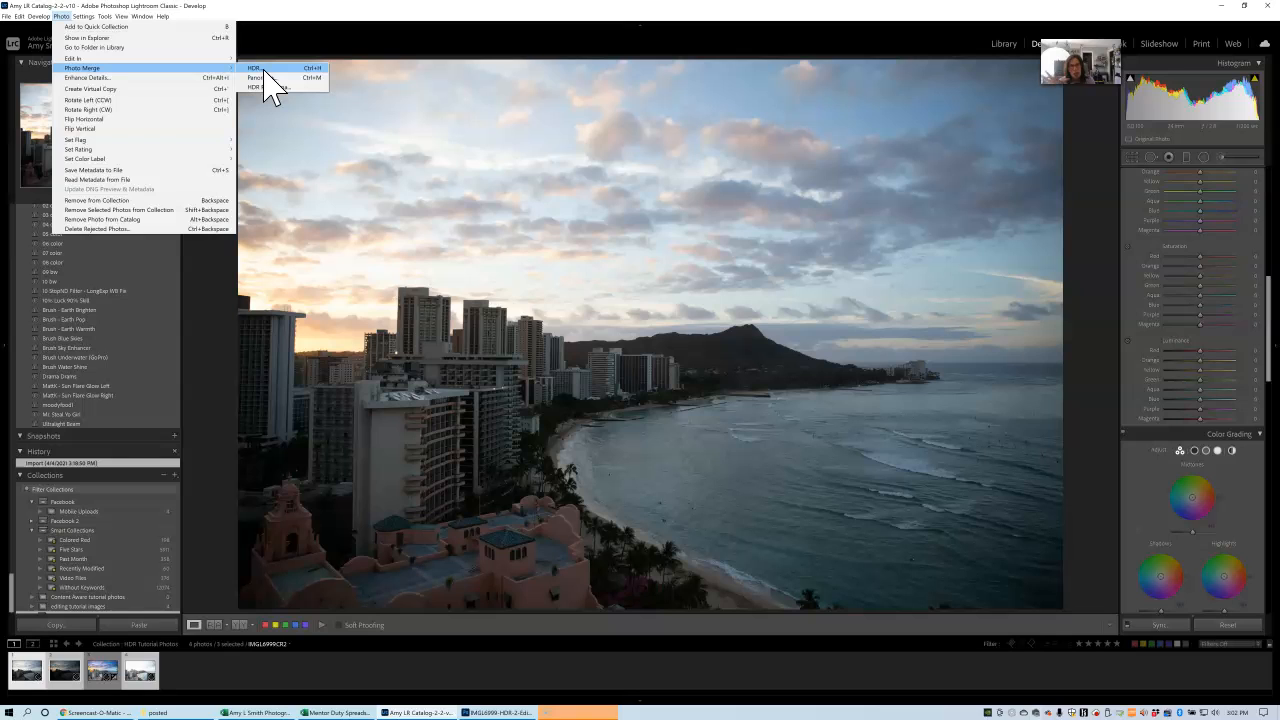
pyautogui.click(262, 69)
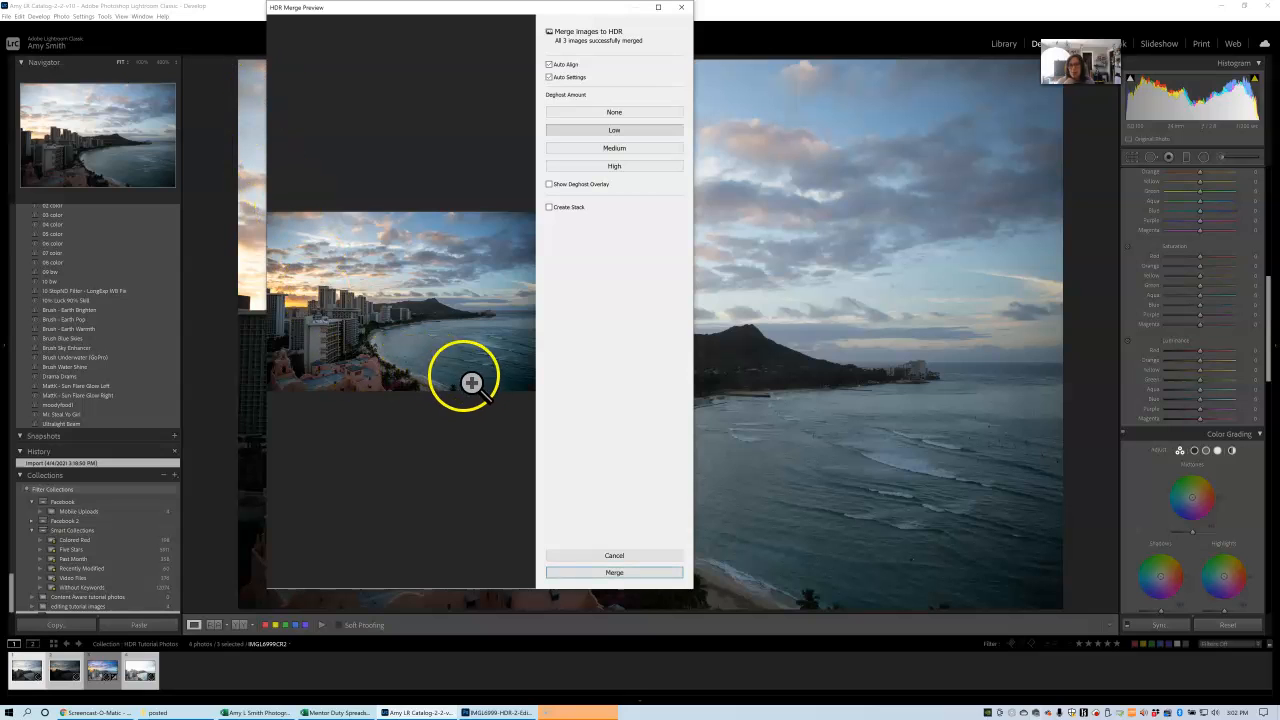
pyautogui.click(613, 574)
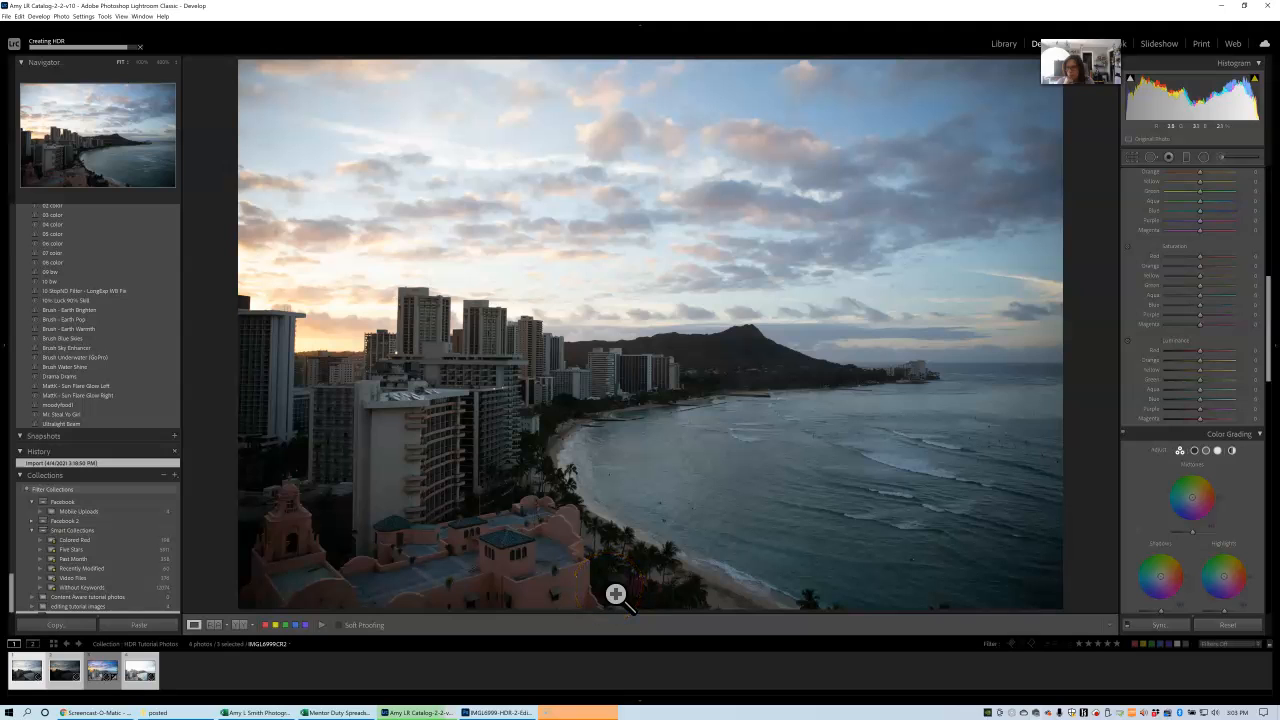
# Open the newly merged HDR photo for editing and check its clipping in the histogram.
pyautogui.click(180, 672)
pyautogui.click(103, 677)
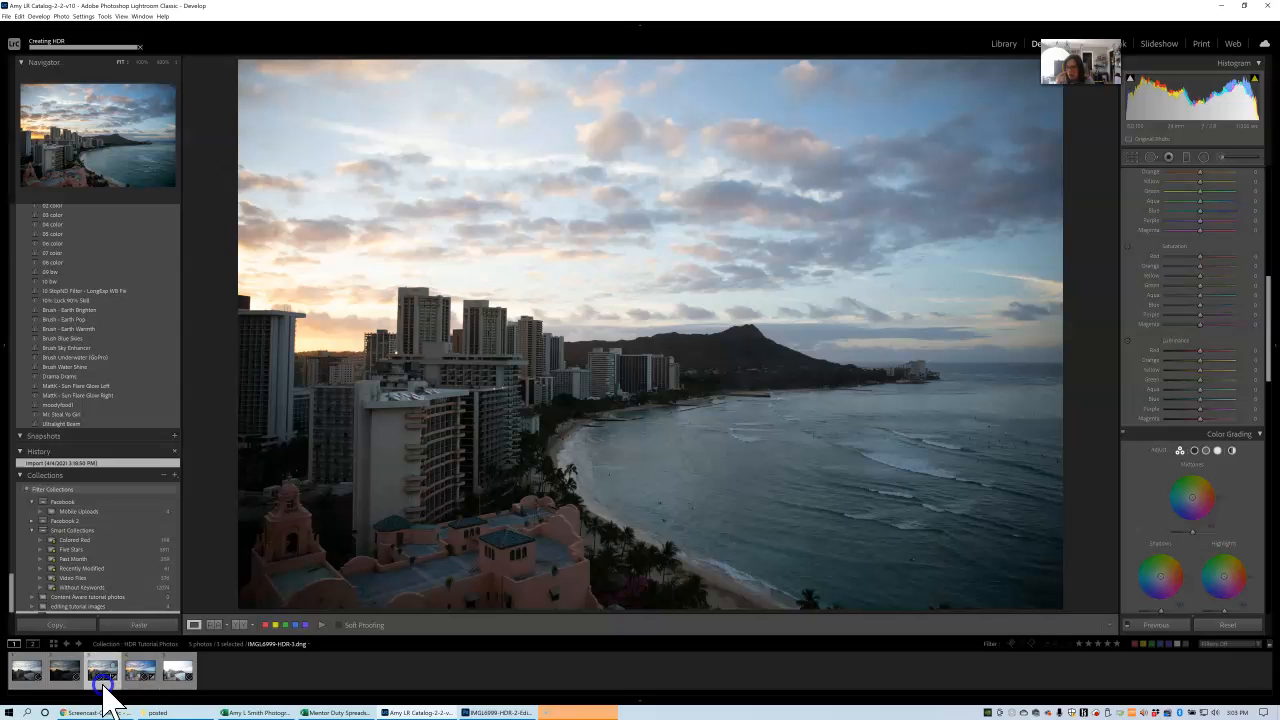
pyautogui.click(105, 680)
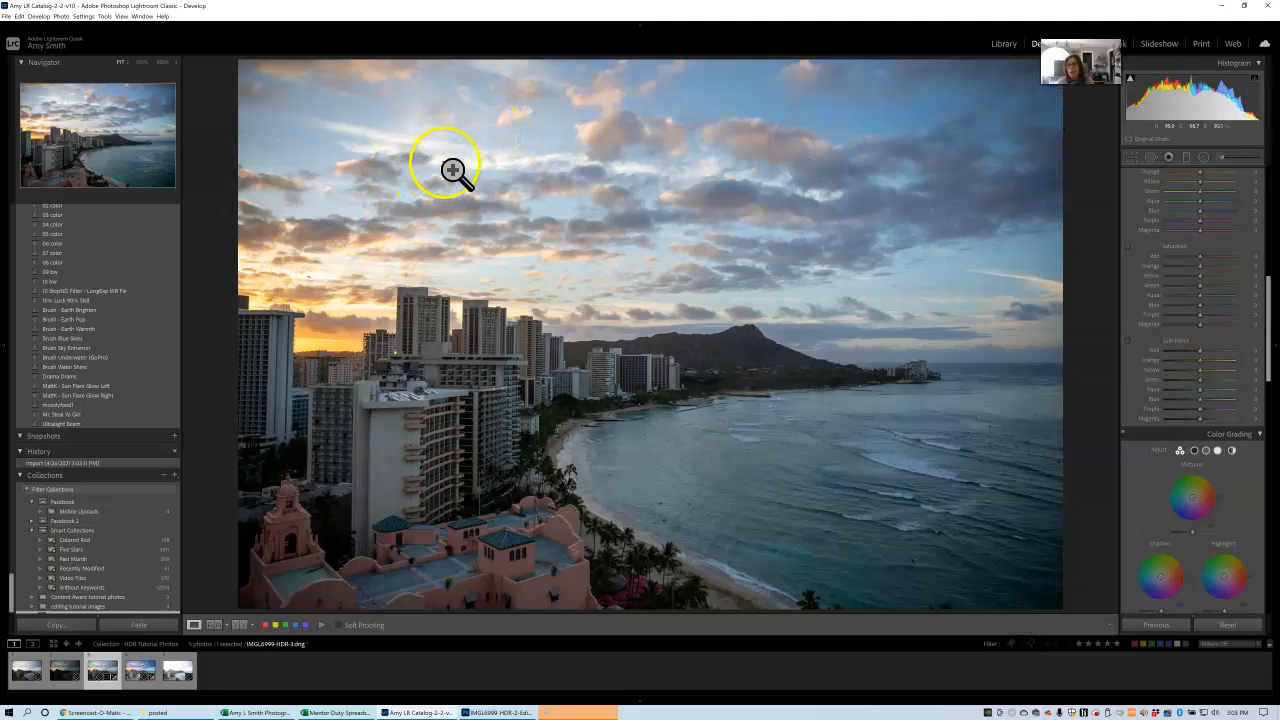
pyautogui.moveTo(1133, 90)
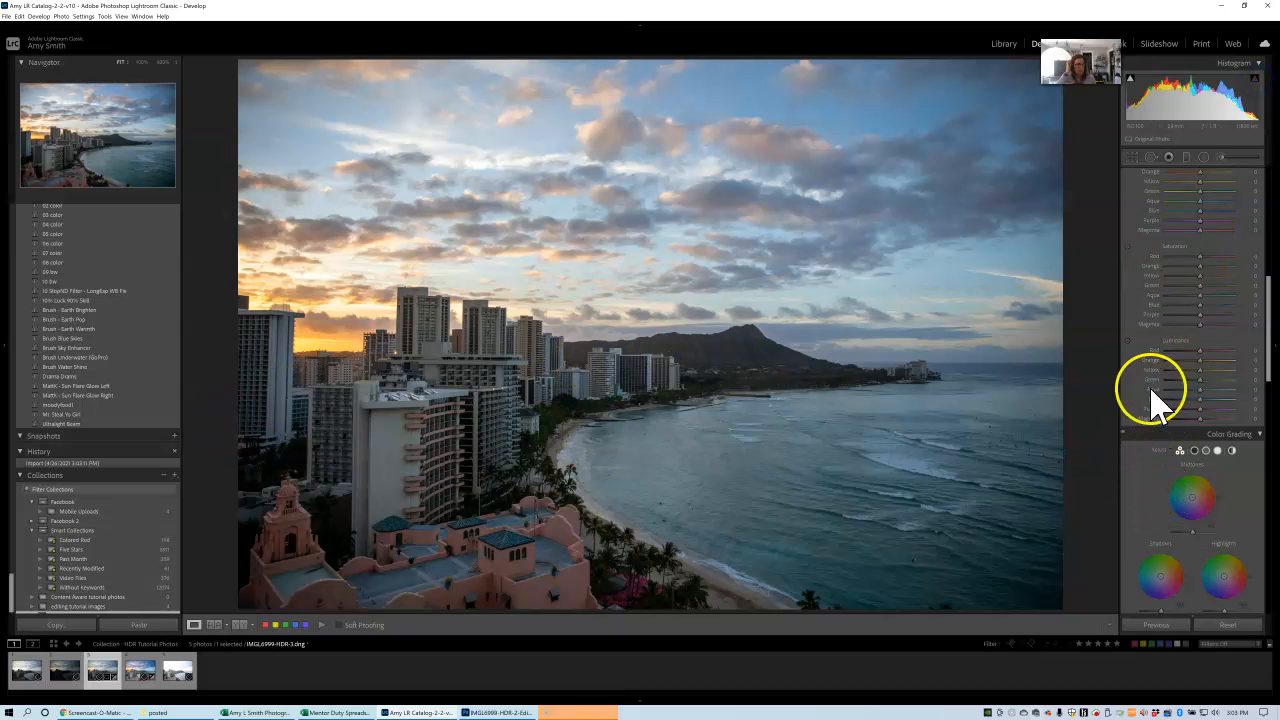
# Adjust the merged photo's tonal end points, setting Blacks to +40 and Whites to +12.
pyautogui.moveTo(1268, 320); pyautogui.dragTo(1272, 195)
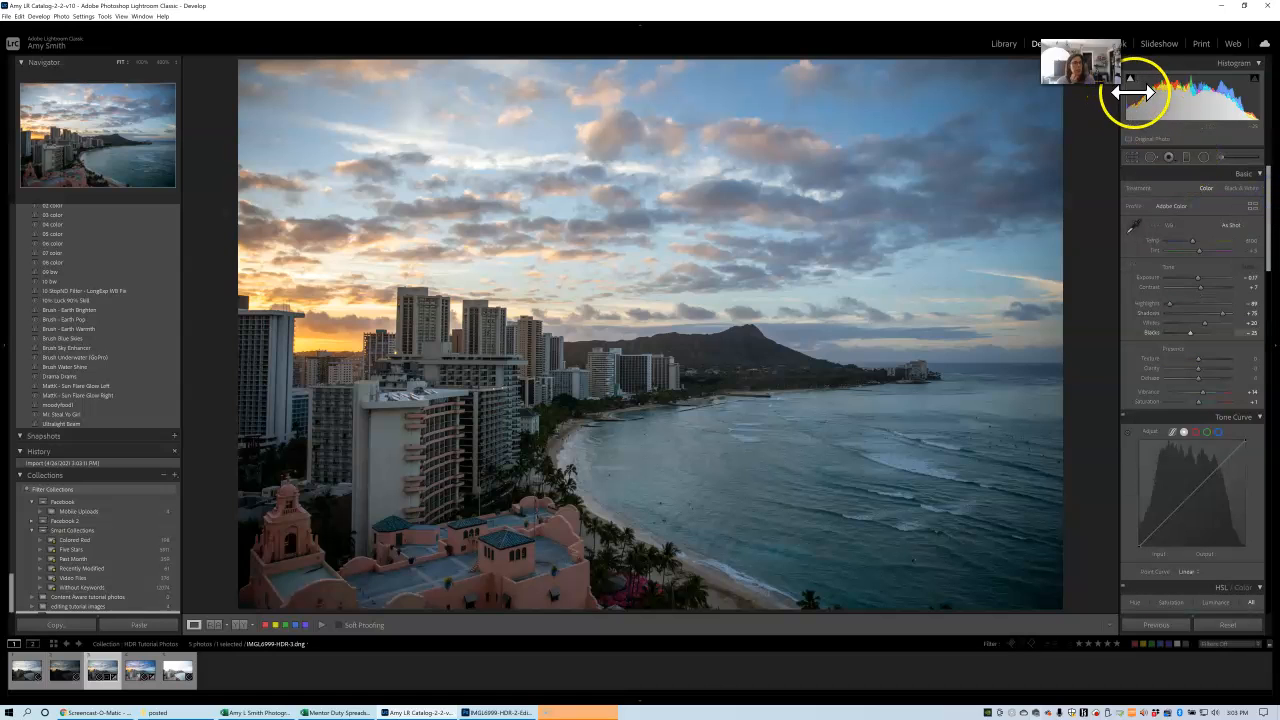
pyautogui.moveTo(1133, 93); pyautogui.dragTo(1141, 89)
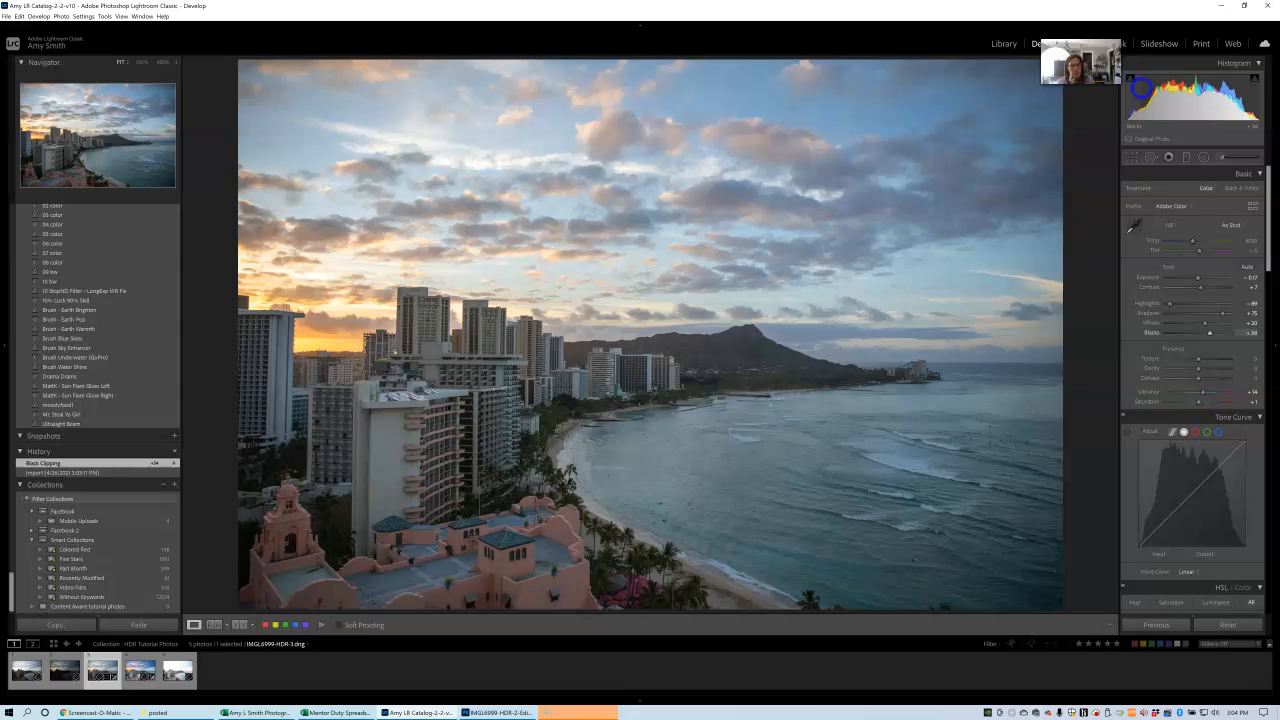
pyautogui.moveTo(1142, 88); pyautogui.dragTo(1139, 86)
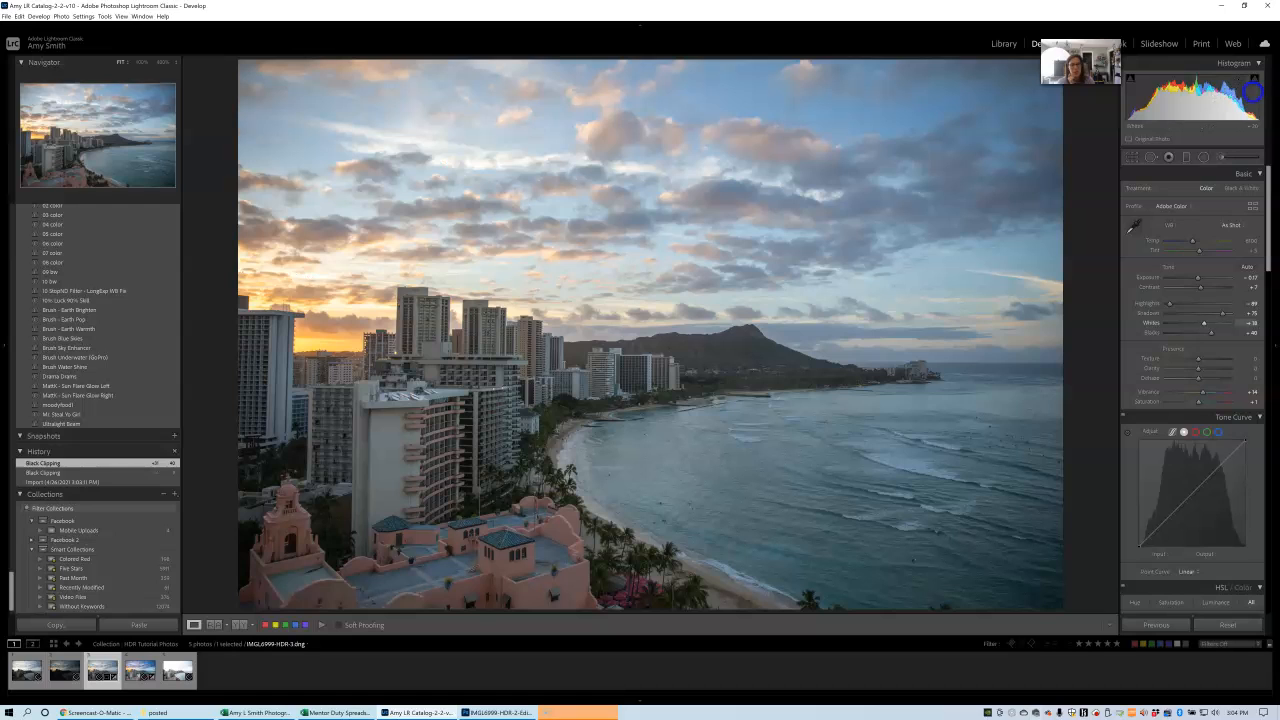
pyautogui.moveTo(1252, 95); pyautogui.dragTo(1262, 88)
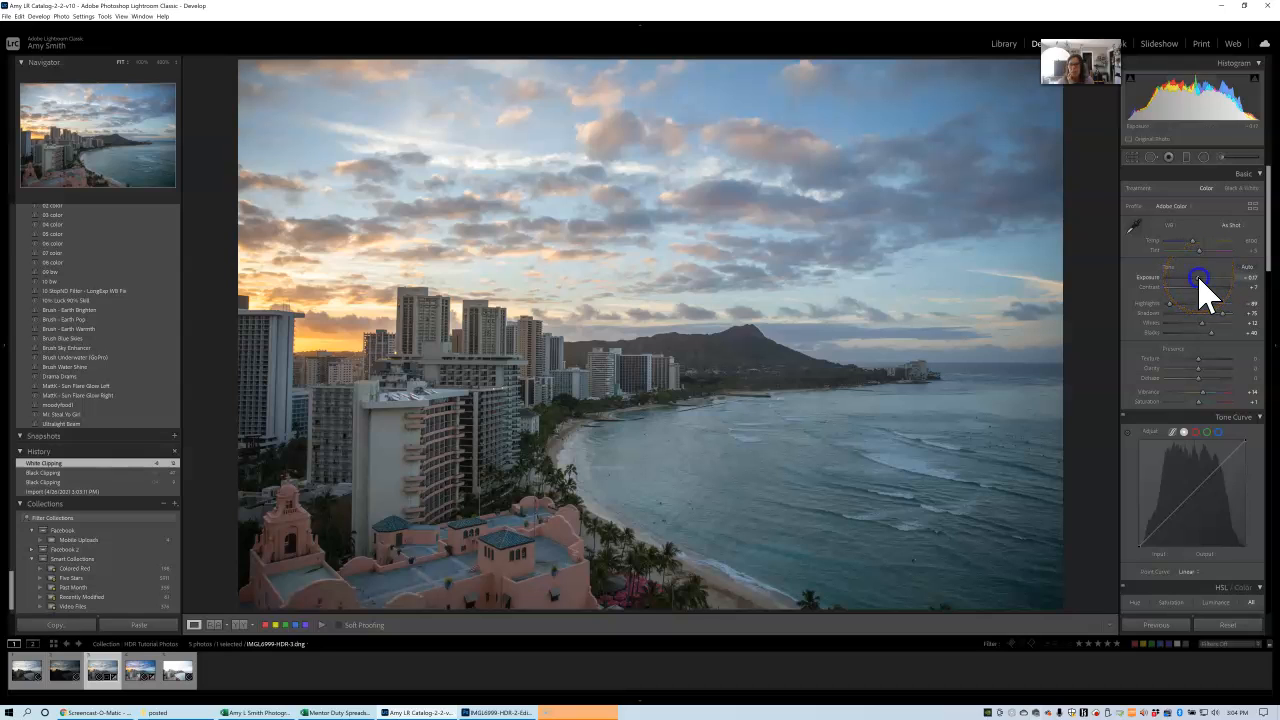
# Raise the merged photo's Exposure to +0.39 and warm its Temperature to about 7800.
pyautogui.moveTo(1198, 279); pyautogui.dragTo(1201, 279)
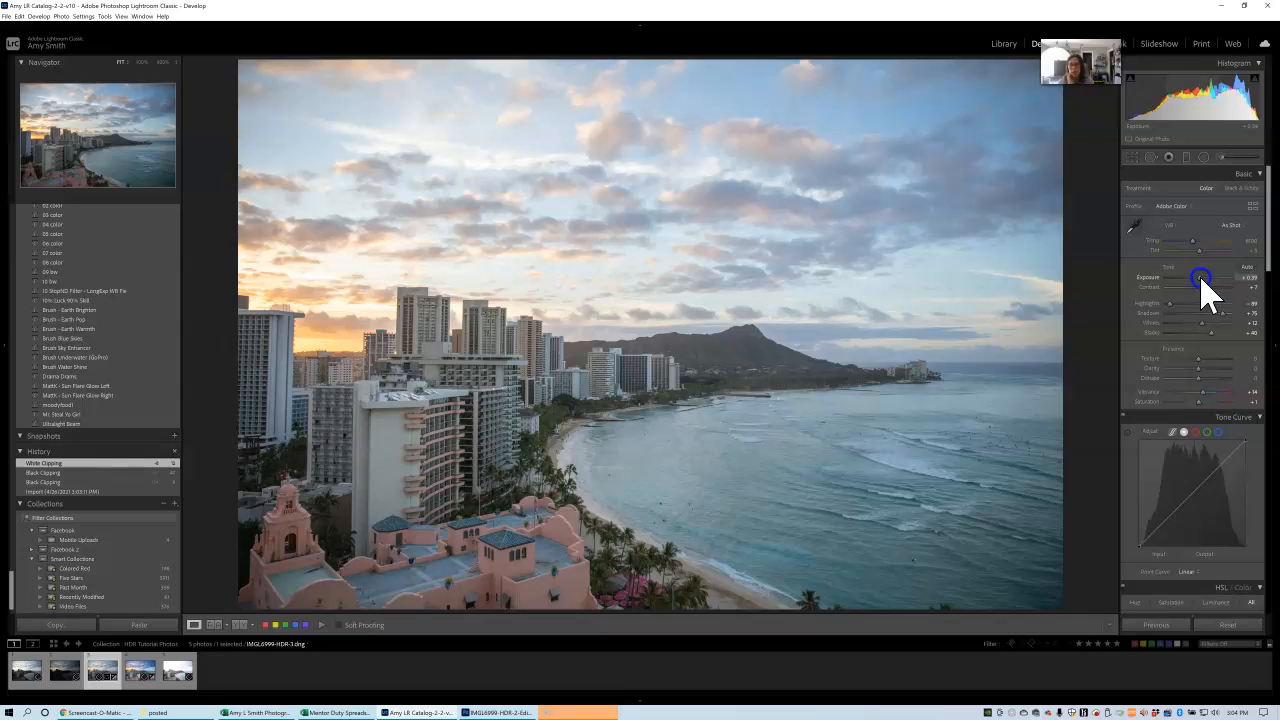
pyautogui.moveTo(1201, 279); pyautogui.dragTo(1201, 243)
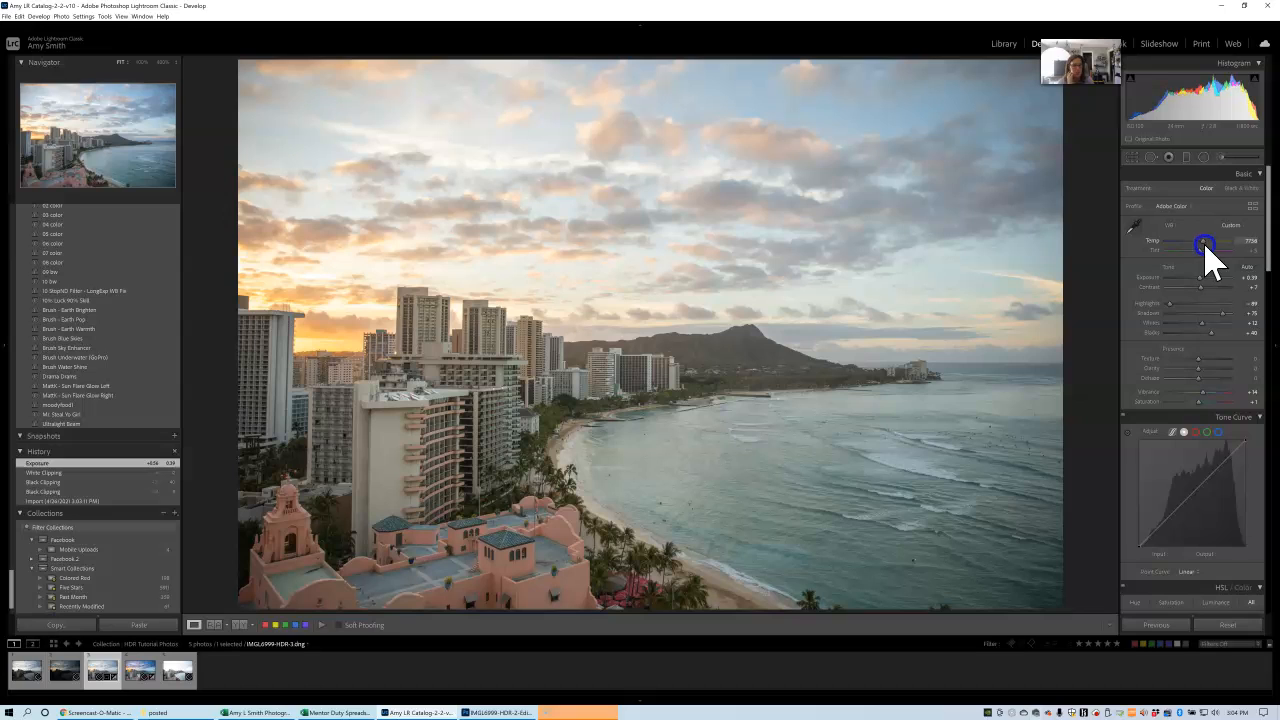
pyautogui.moveTo(1204, 244); pyautogui.dragTo(1205, 245)
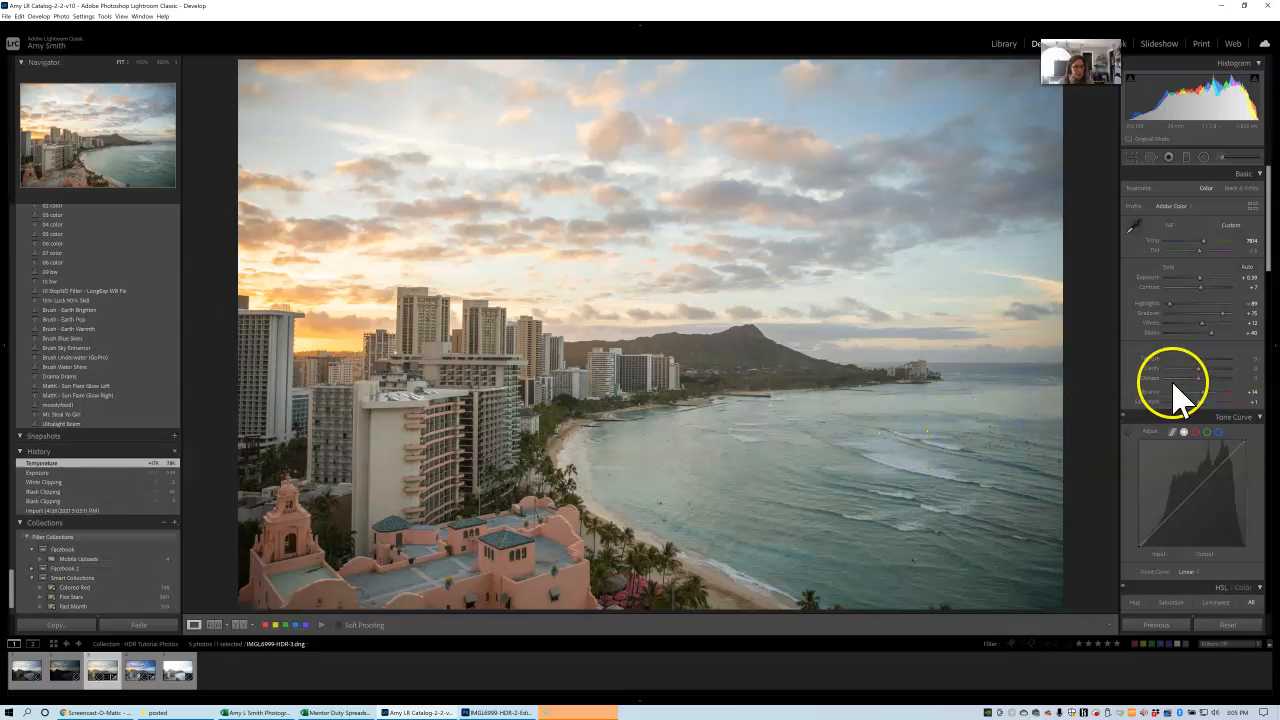
# Set the merged photo's Texture to +29, Clarity to +12 and Dehaze to +15.
pyautogui.moveTo(1200, 358); pyautogui.dragTo(1211, 360)
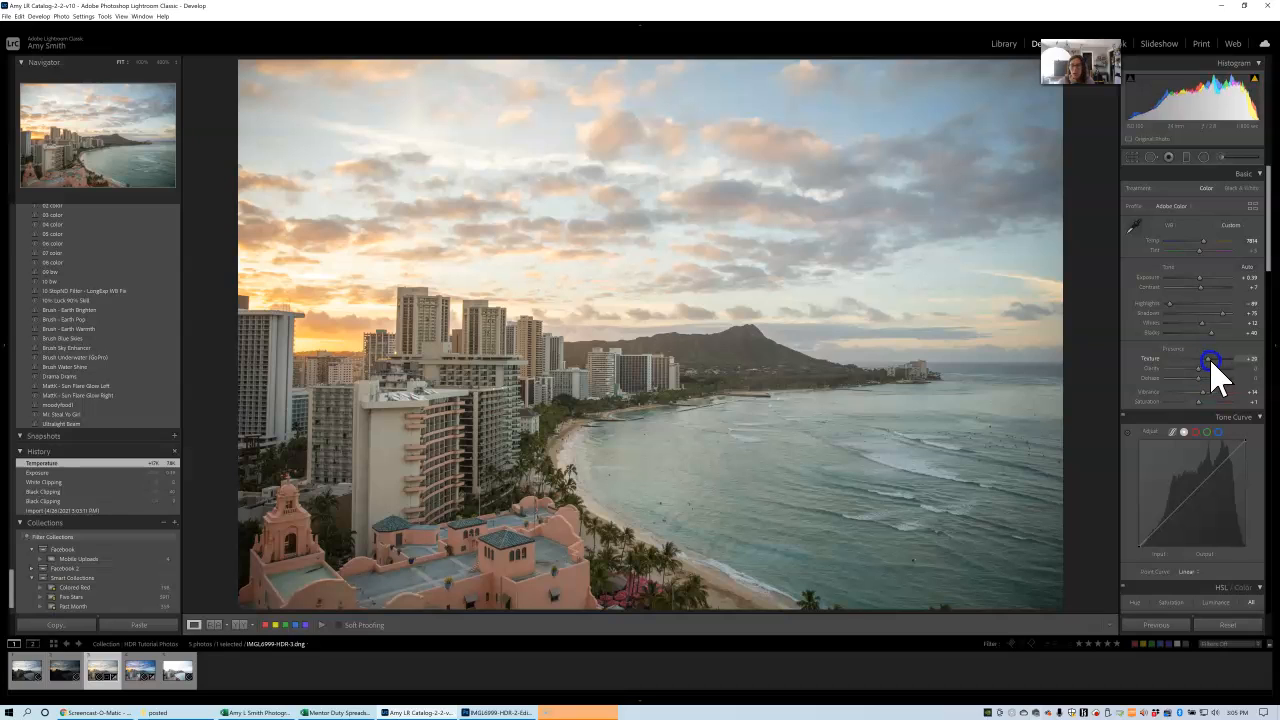
pyautogui.moveTo(1211, 360); pyautogui.dragTo(1207, 372)
pyautogui.click(1200, 369)
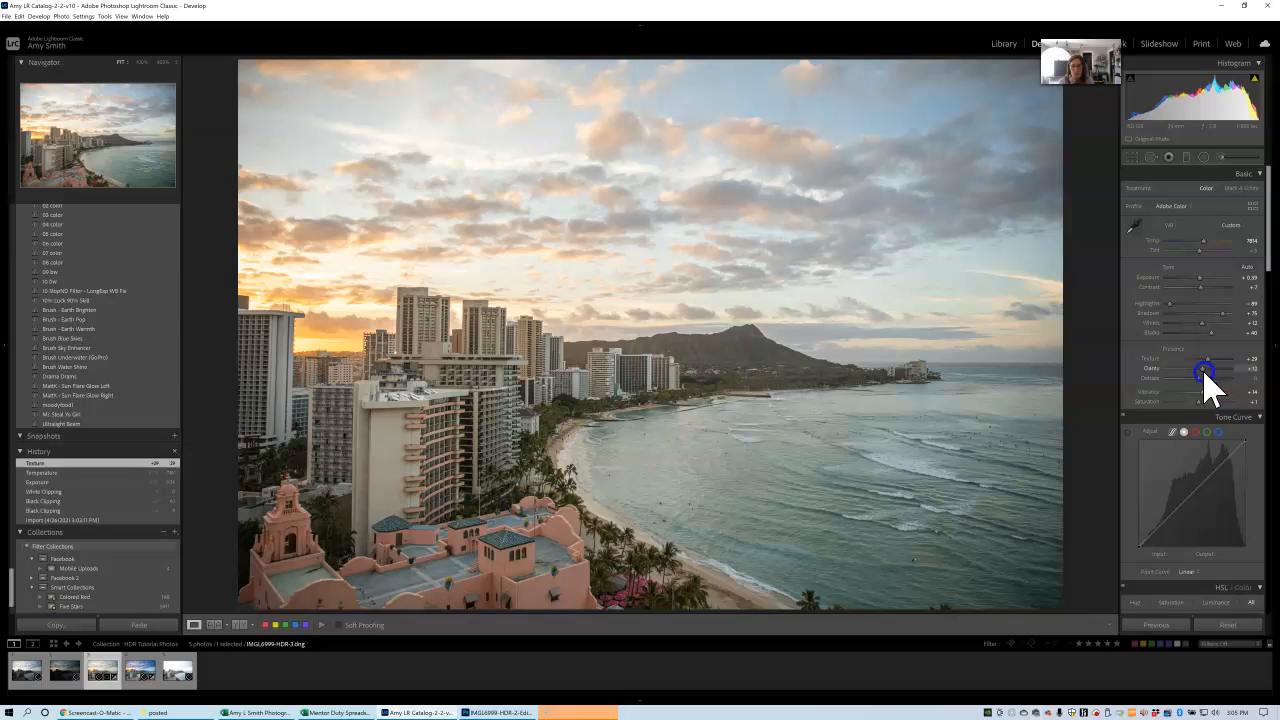
pyautogui.moveTo(1204, 370); pyautogui.dragTo(1205, 381)
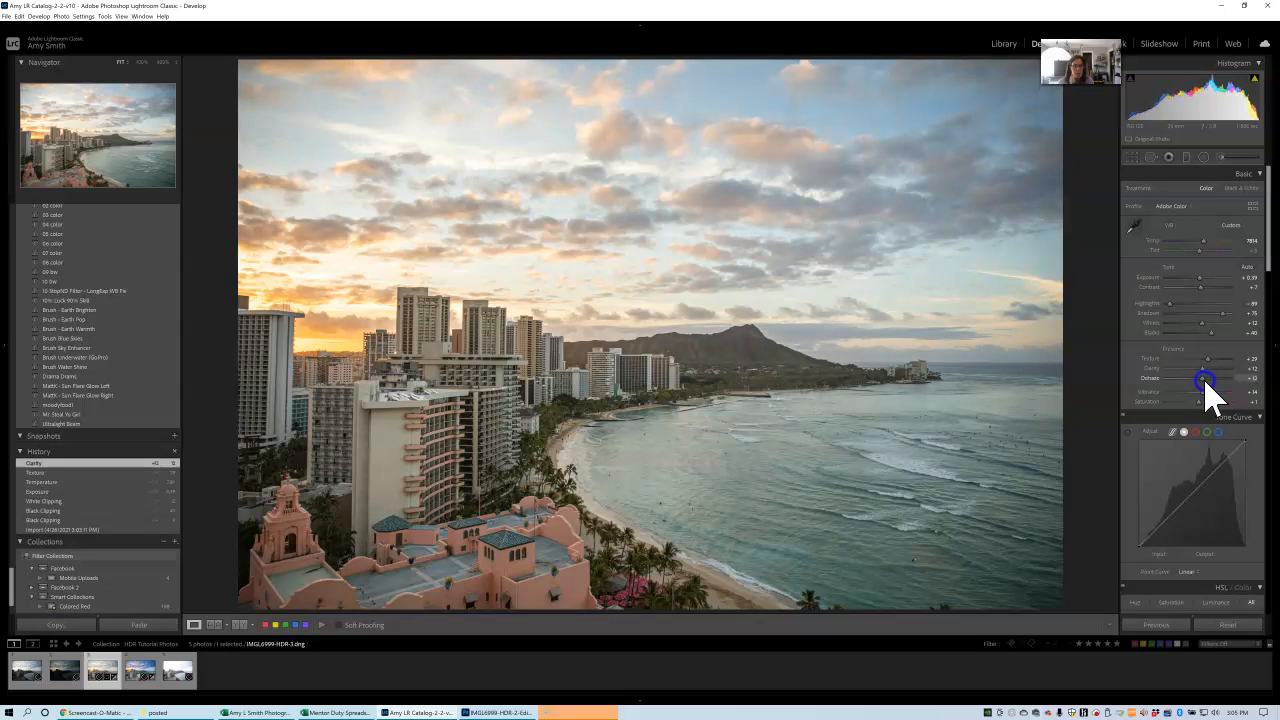
pyautogui.moveTo(1205, 381); pyautogui.dragTo(1207, 382)
# Straighten the horizon by rotating the crop to an angle of about -0.5 degrees and apply it.
pyautogui.click(1133, 158)
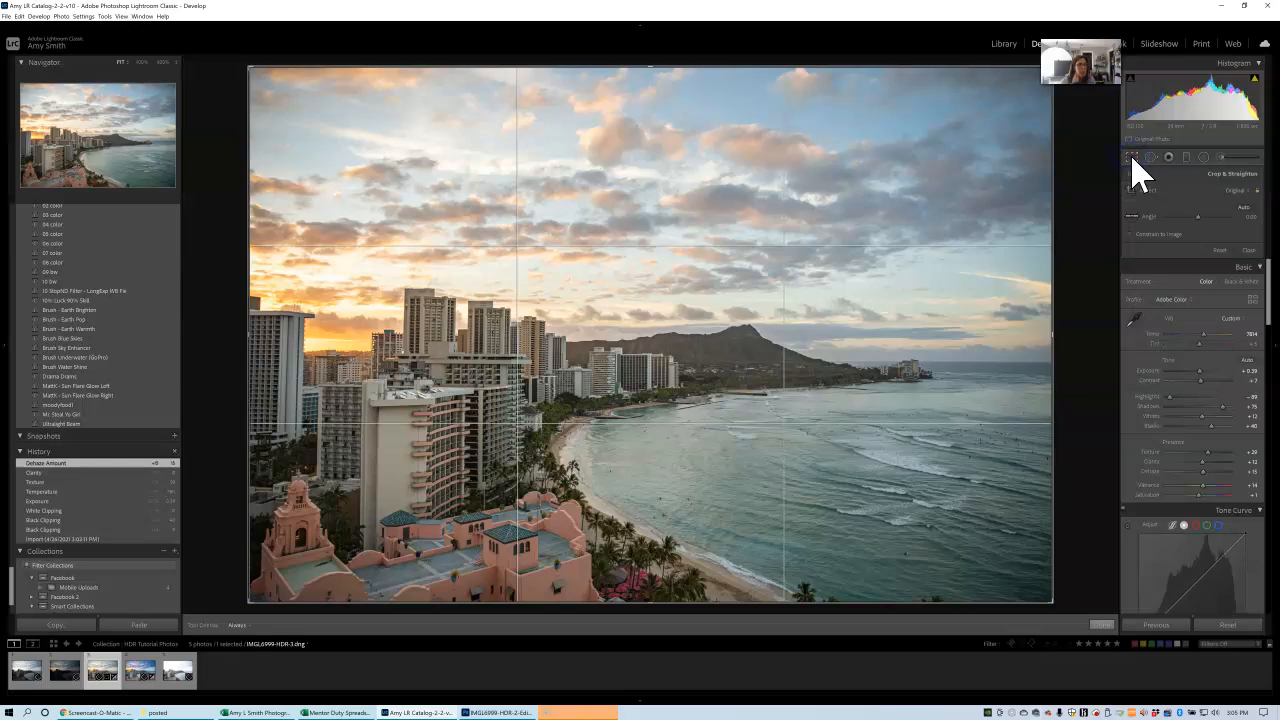
pyautogui.moveTo(1064, 377); pyautogui.dragTo(1078, 378)
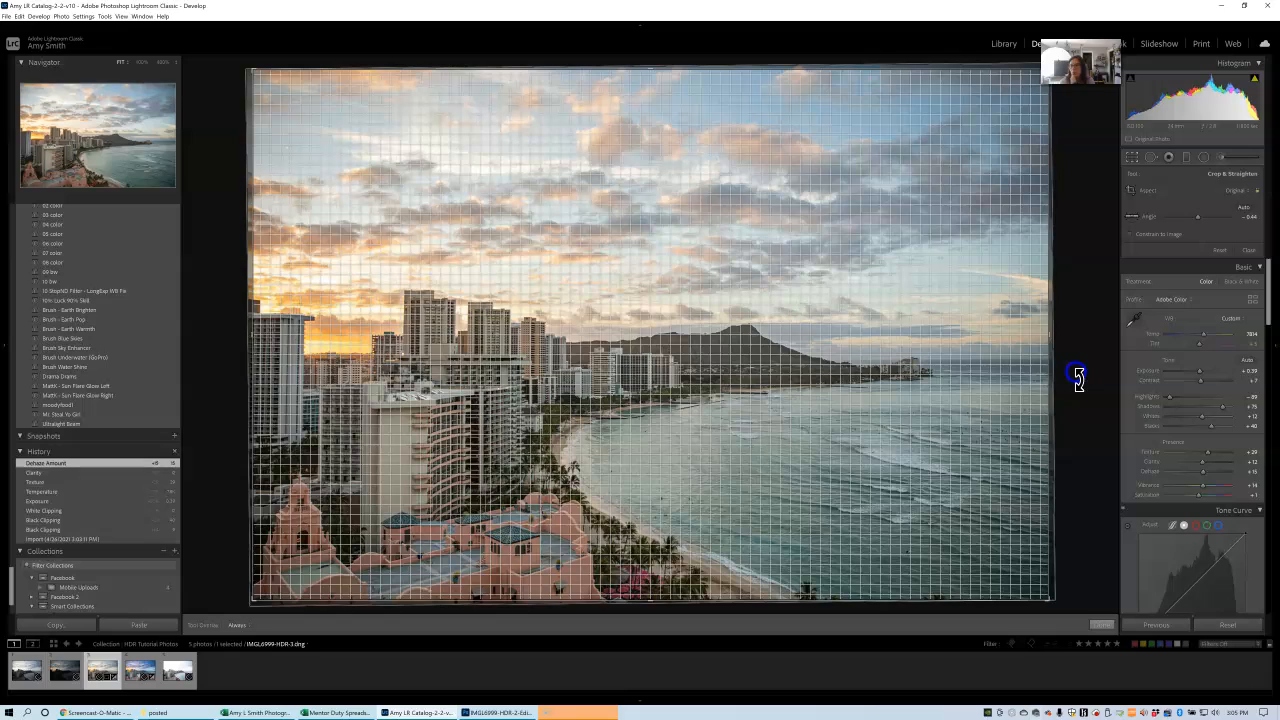
pyautogui.moveTo(1078, 378); pyautogui.dragTo(1078, 379)
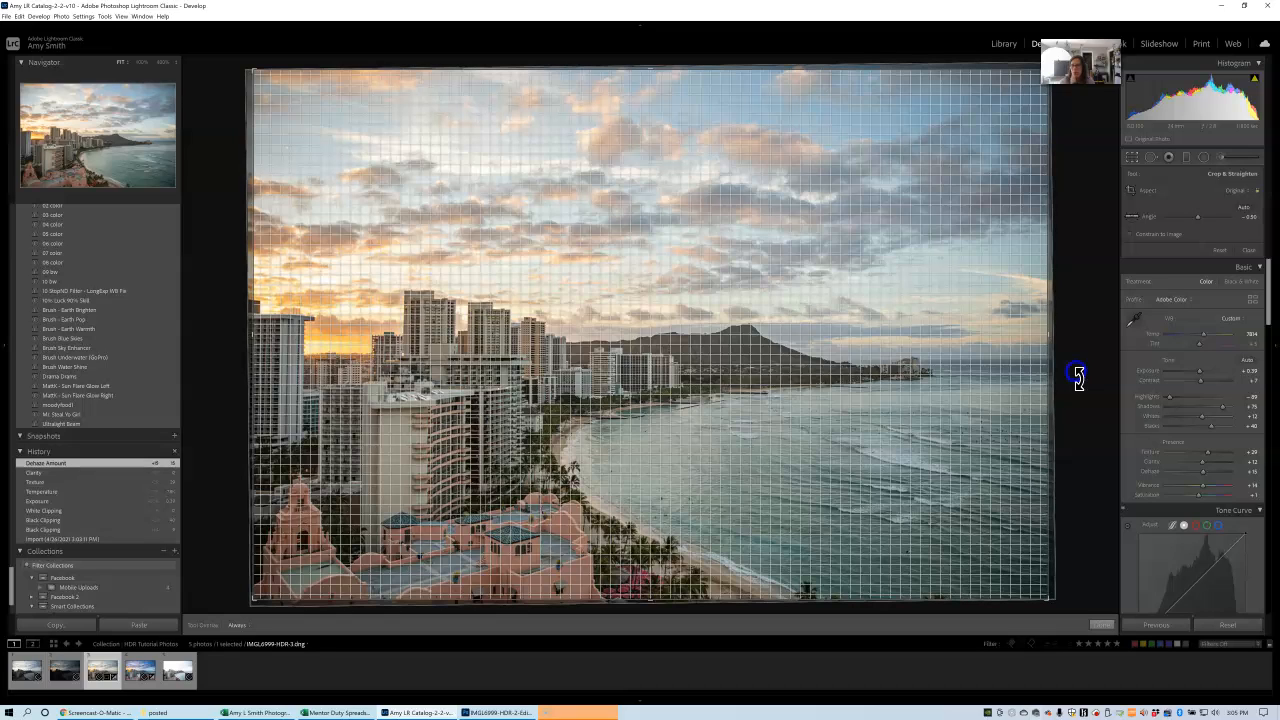
pyautogui.moveTo(1078, 379); pyautogui.dragTo(1075, 375)
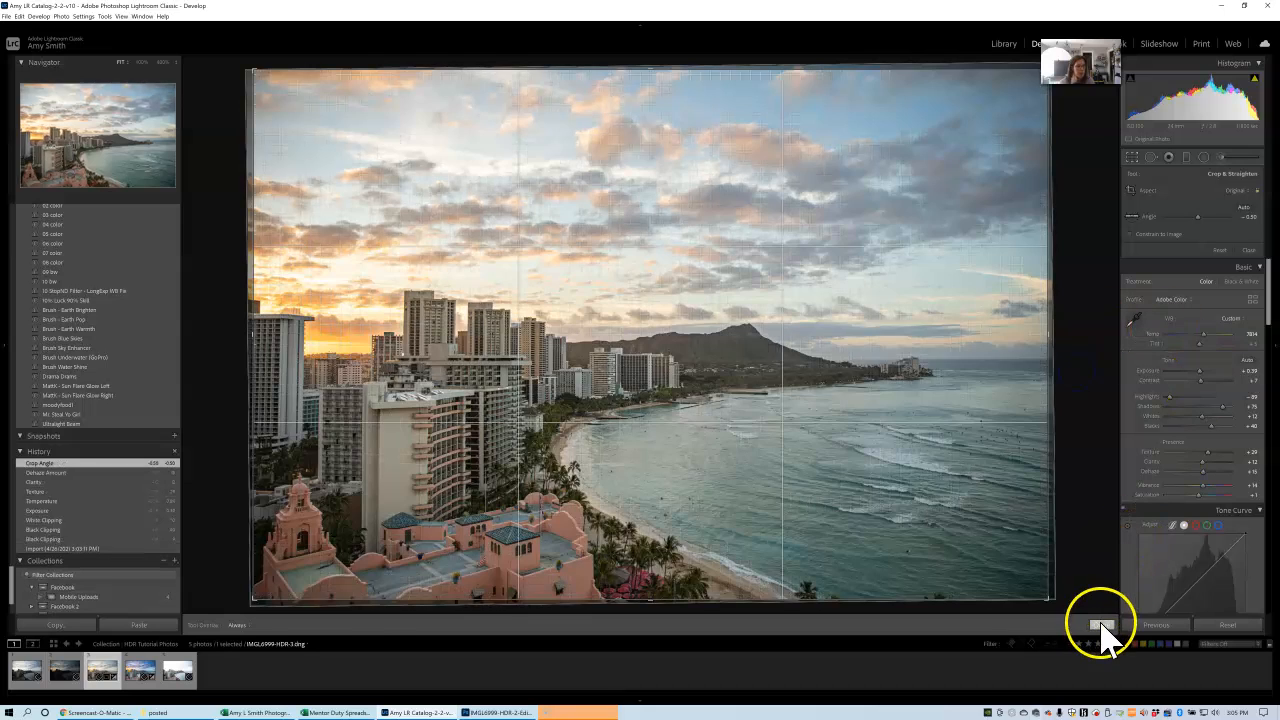
pyautogui.click(1101, 625)
# Turn on chromatic aberration removal and lens profile corrections for the merged photo.
pyautogui.moveTo(1267, 265); pyautogui.dragTo(1271, 465)
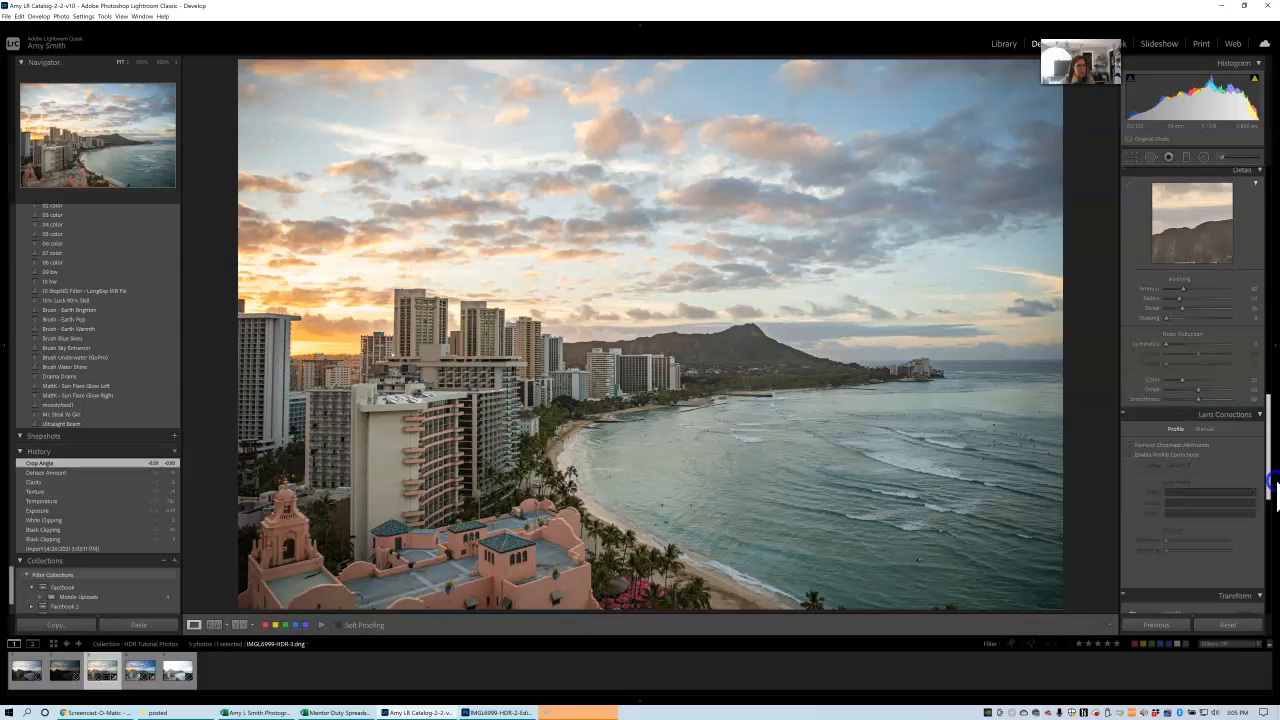
pyautogui.click(1130, 445)
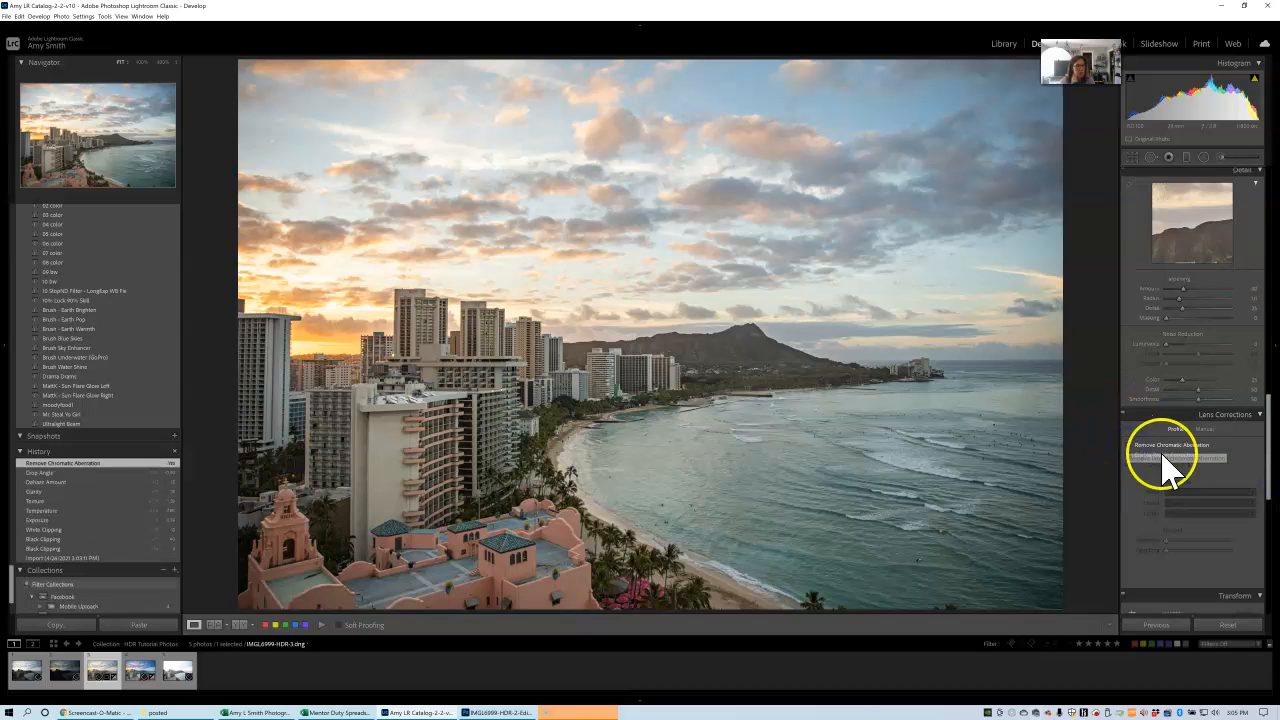
pyautogui.click(1129, 455)
# Turn on the highlight clipping overlay and reduce the bright sky by setting Highlights to -100 and Exposure to +0.23.
pyautogui.moveTo(1263, 443); pyautogui.dragTo(1272, 170)
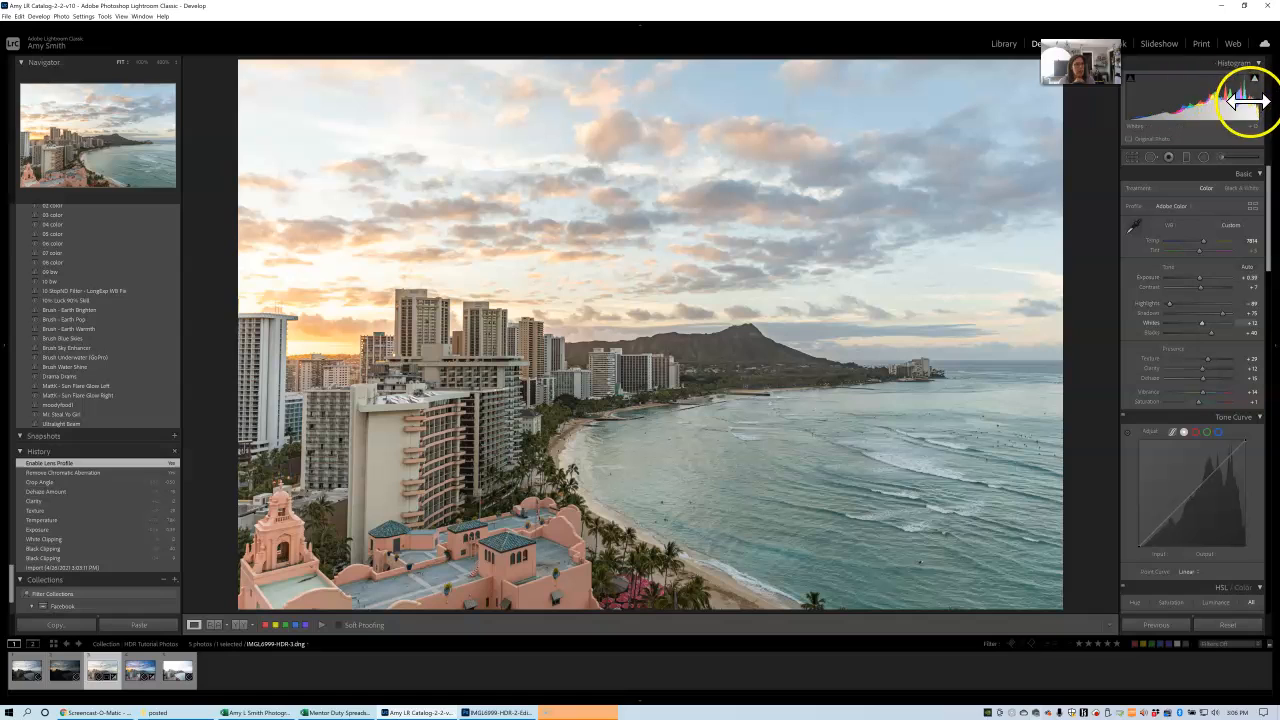
pyautogui.moveTo(1256, 84)
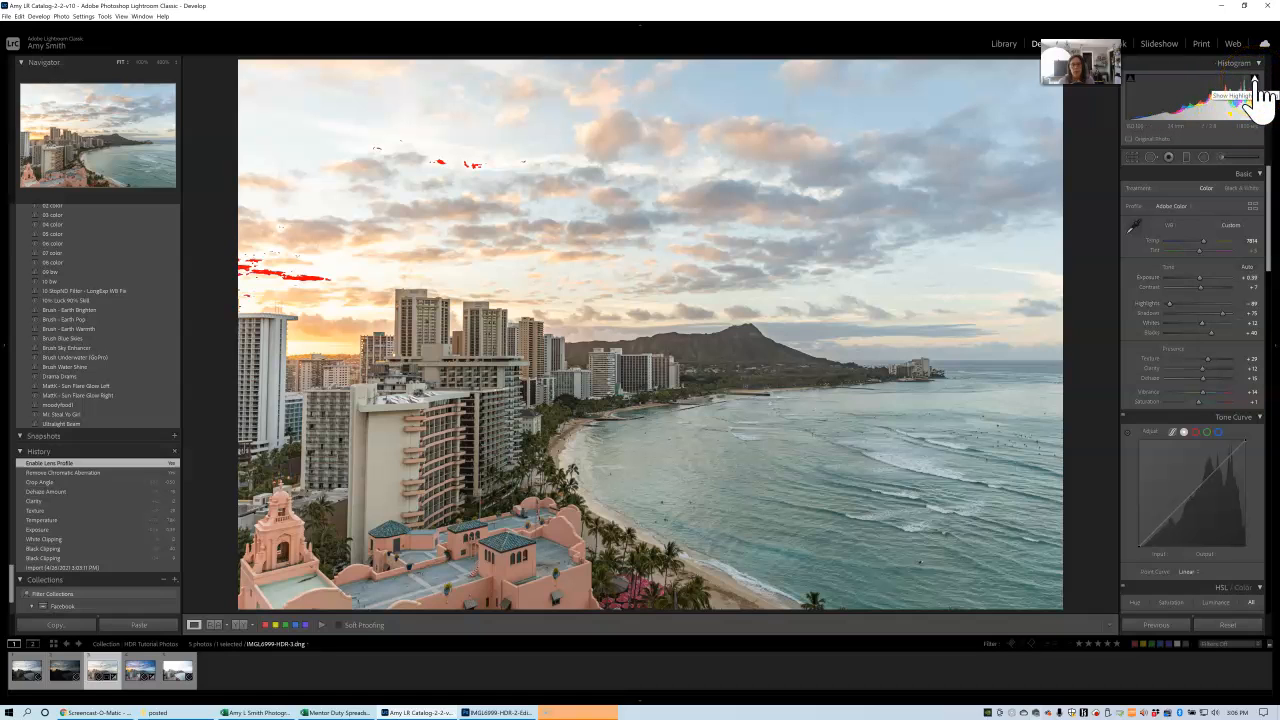
pyautogui.click(1255, 80)
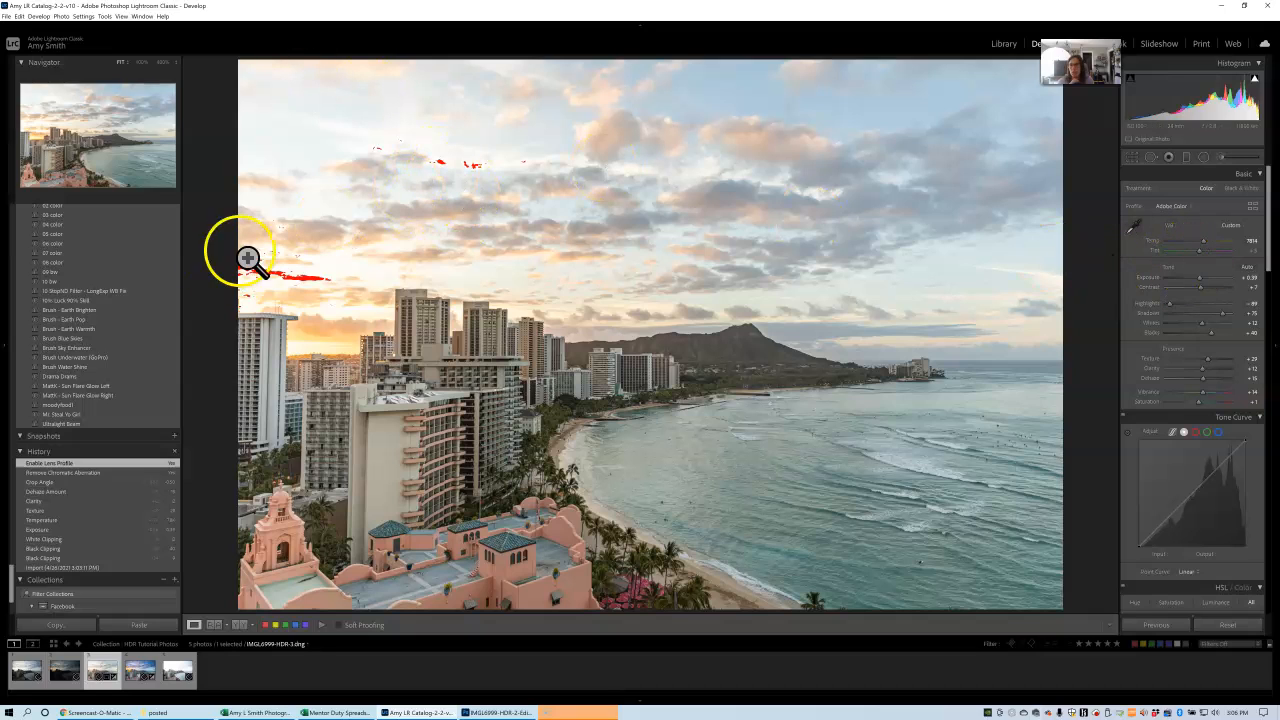
pyautogui.click(1166, 304)
pyautogui.moveTo(1166, 306); pyautogui.dragTo(1172, 320)
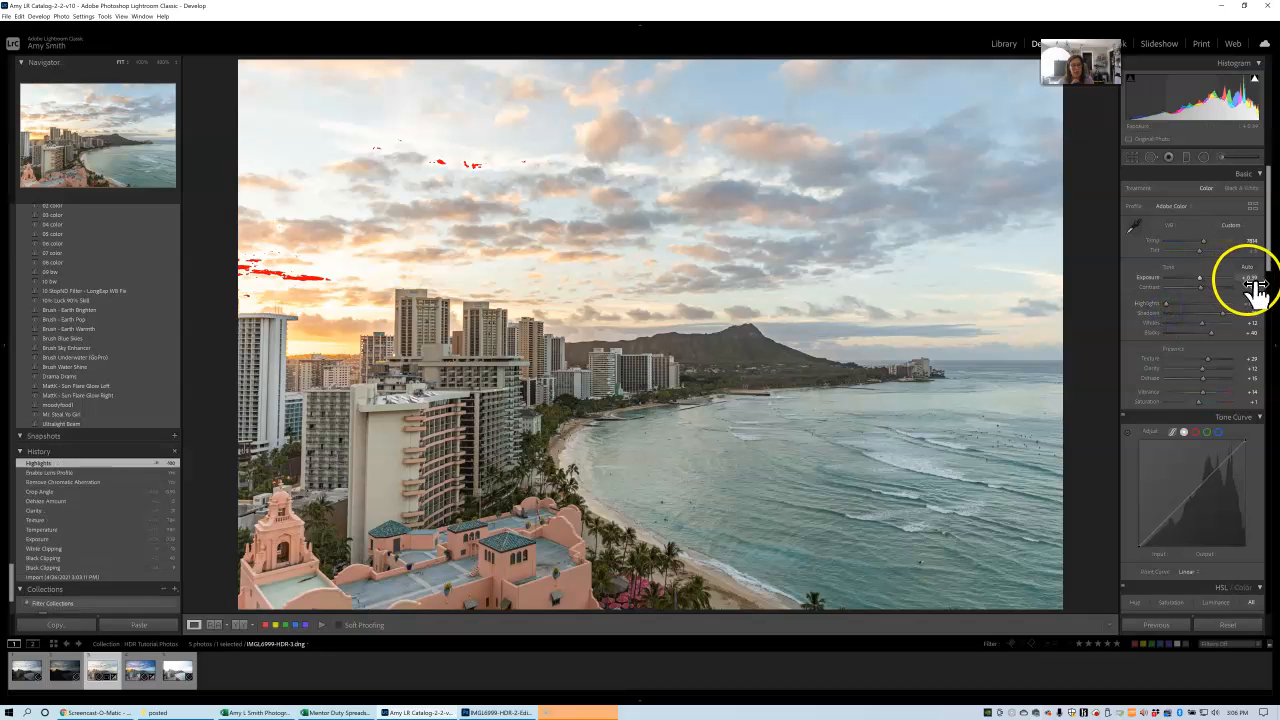
pyautogui.moveTo(1200, 278); pyautogui.dragTo(1200, 282)
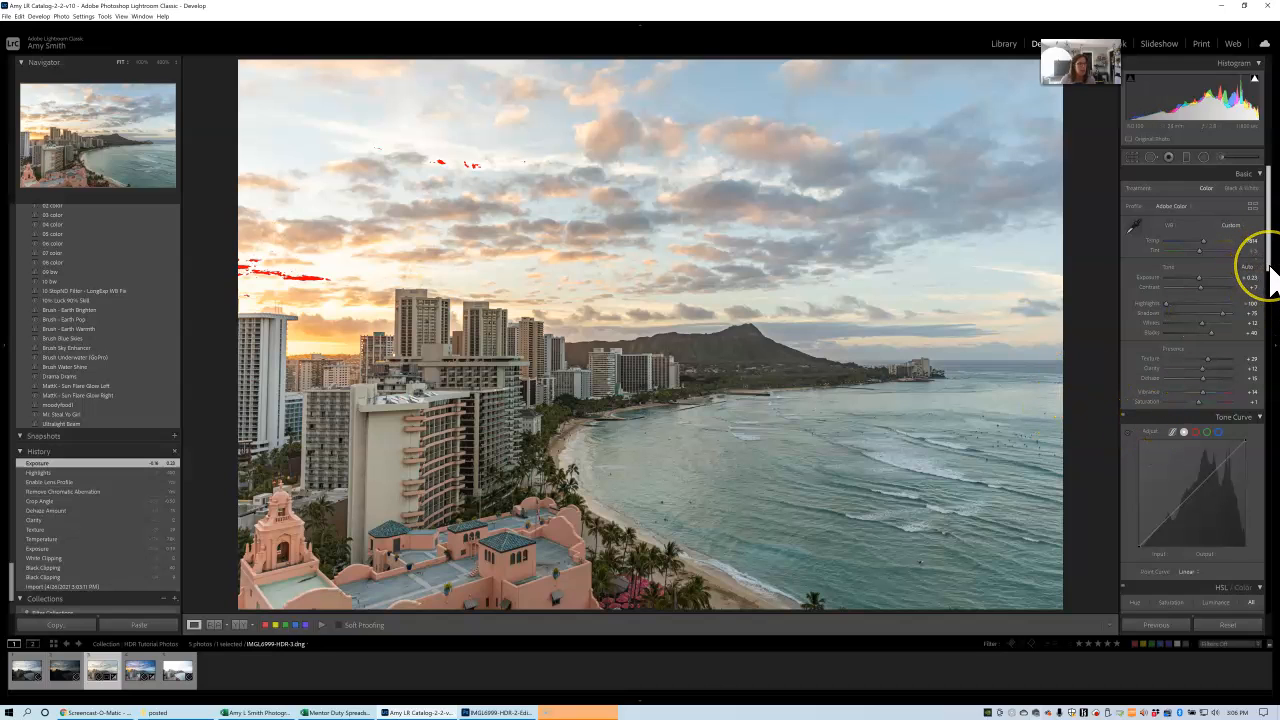
# Shift the photo's Magenta Hue to +89 and raise Magenta Saturation to +62 in the HSL adjustments.
pyautogui.moveTo(1270, 268); pyautogui.dragTo(1272, 350)
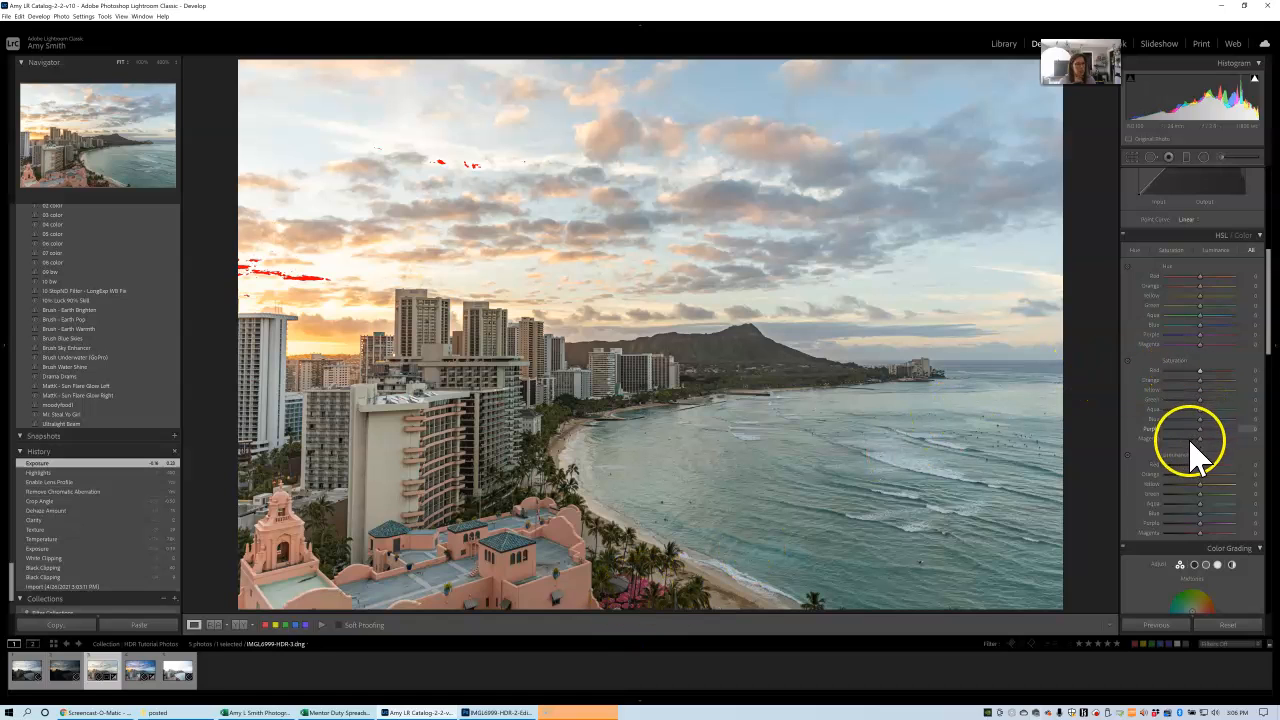
pyautogui.click(1128, 361)
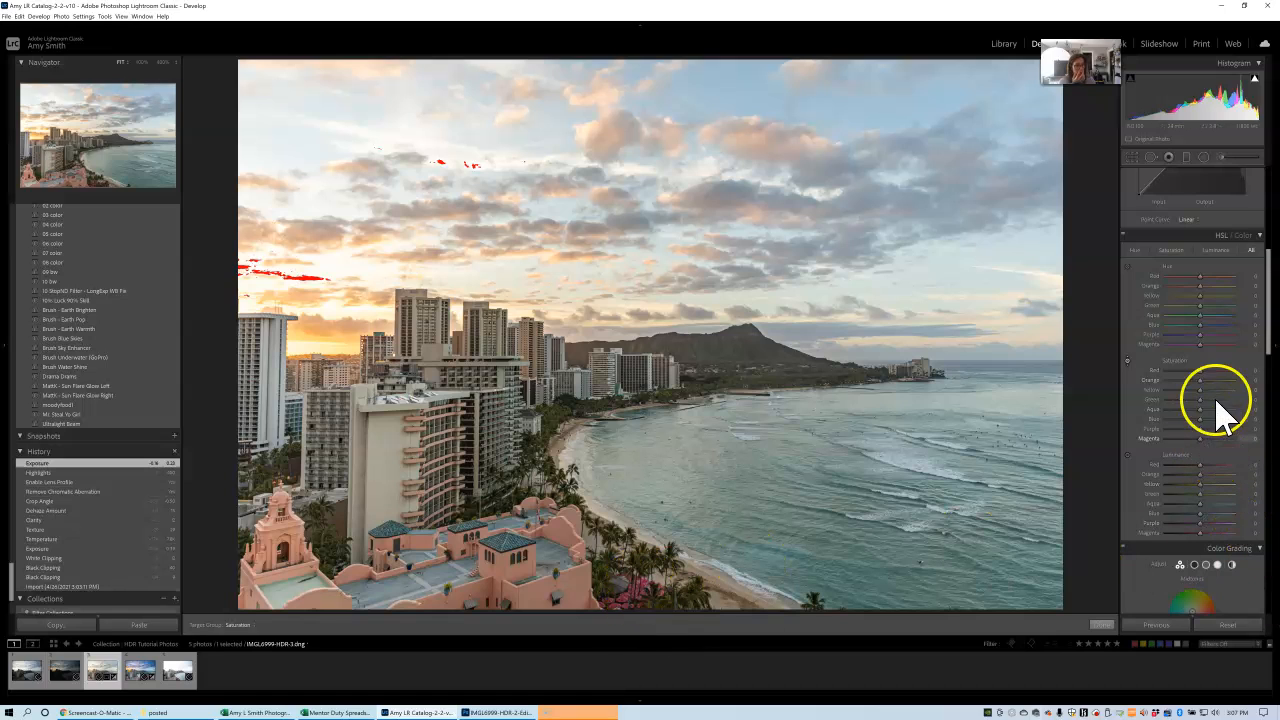
pyautogui.click(1202, 346)
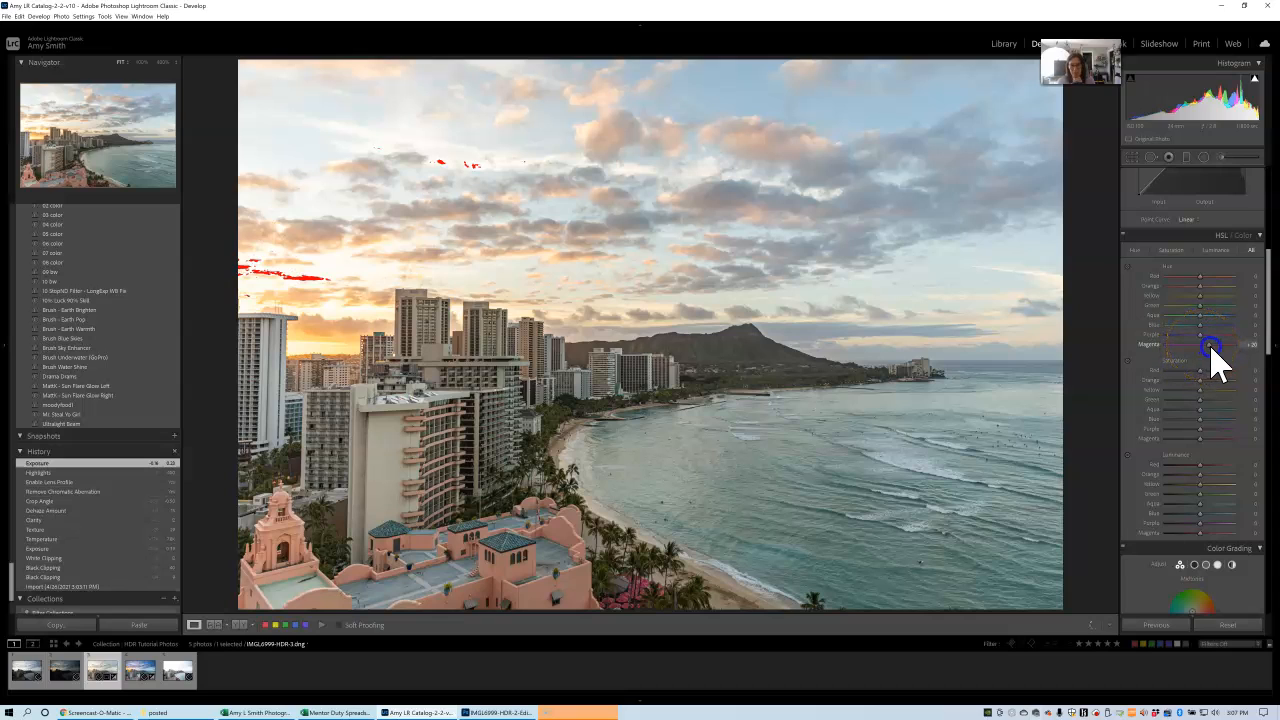
pyautogui.moveTo(1216, 348)
pyautogui.mouseDown()
pyautogui.moveTo(1168, 356)
pyautogui.moveTo(1247, 349)
pyautogui.moveTo(1229, 350)
pyautogui.mouseUp()
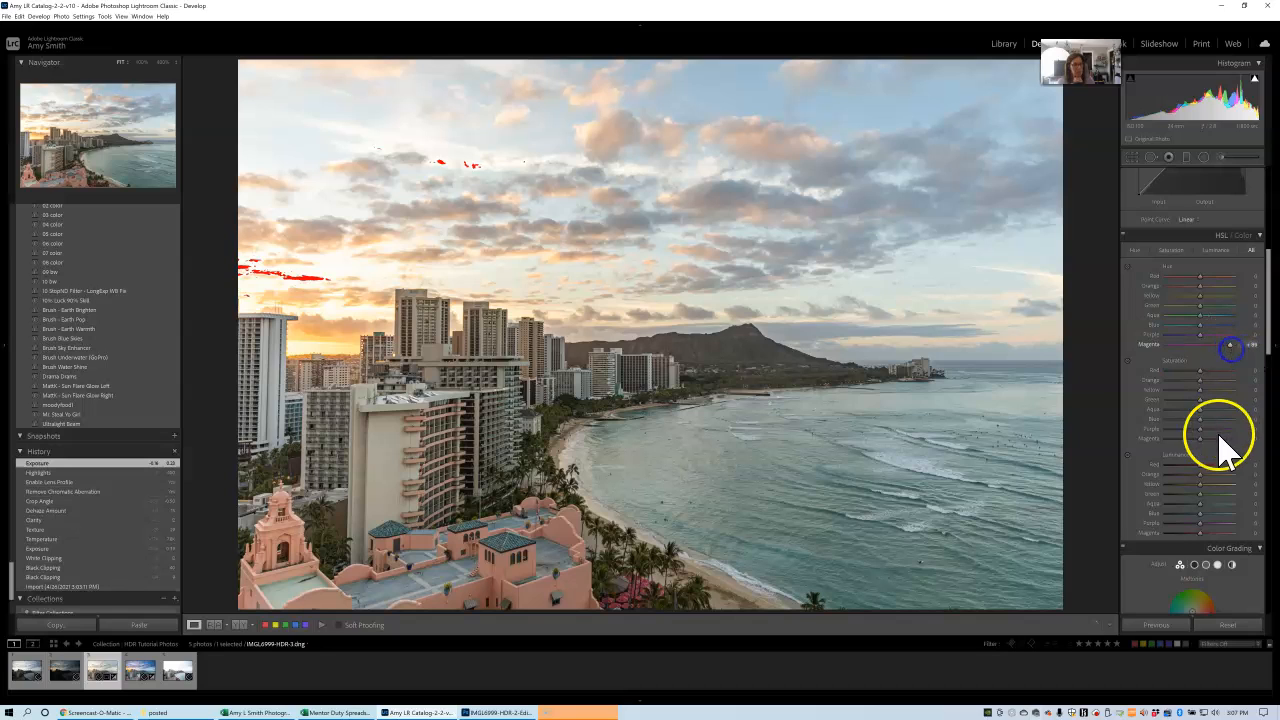
pyautogui.click(1203, 442)
pyautogui.moveTo(1202, 442); pyautogui.dragTo(1214, 440)
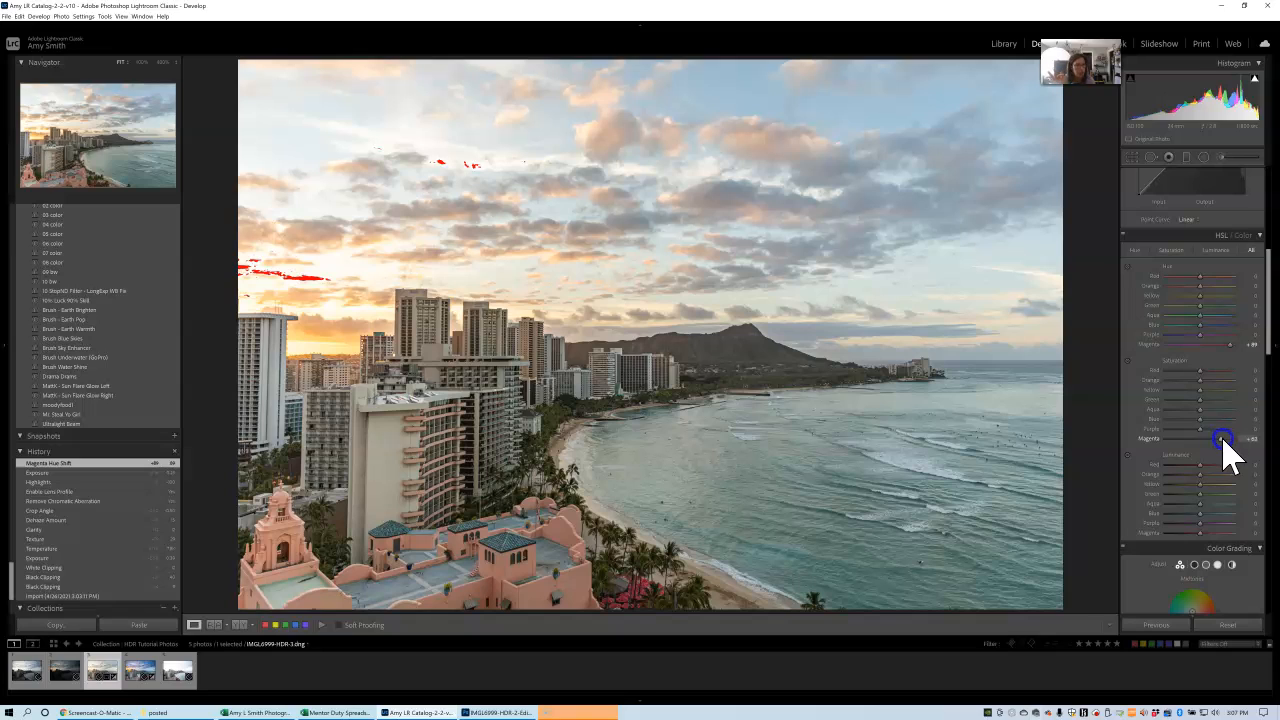
pyautogui.moveTo(1228, 455); pyautogui.dragTo(1226, 450)
# Raise the photo's Orange Saturation to +11, keeping Orange Luminance at 0.
pyautogui.click(1201, 381)
pyautogui.moveTo(1206, 383); pyautogui.dragTo(1208, 381)
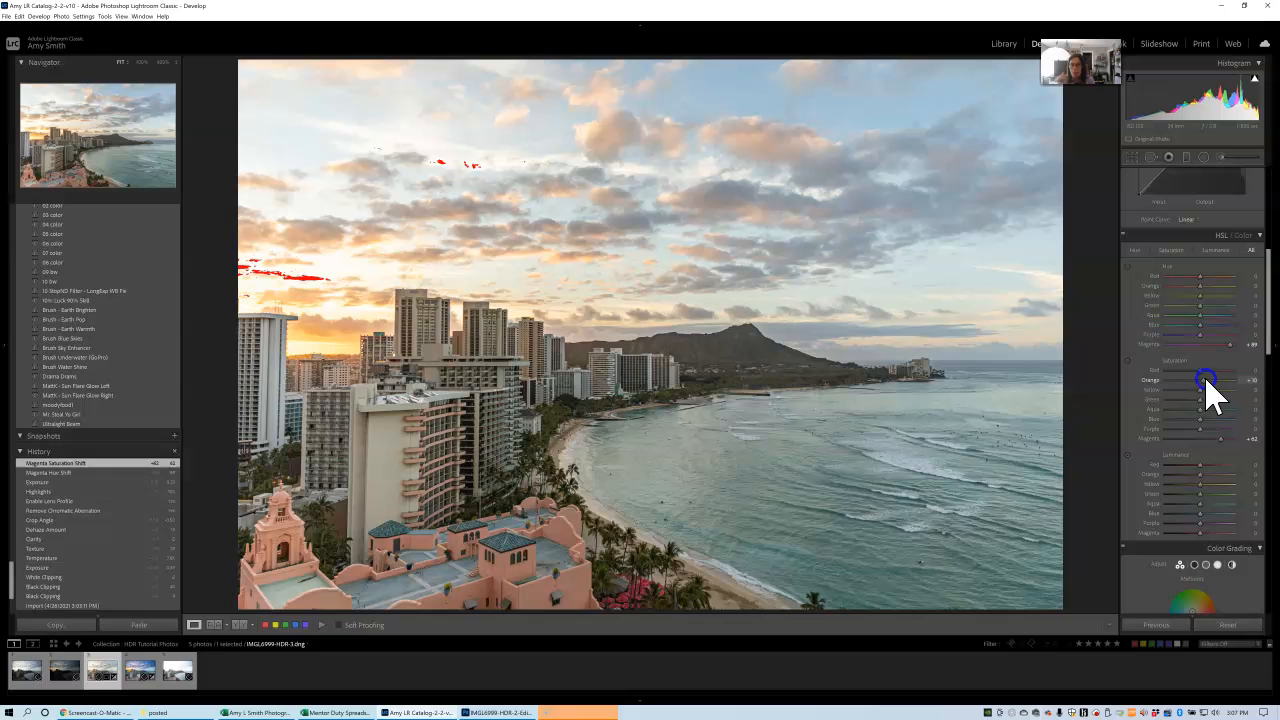
pyautogui.moveTo(1207, 381); pyautogui.dragTo(1208, 381)
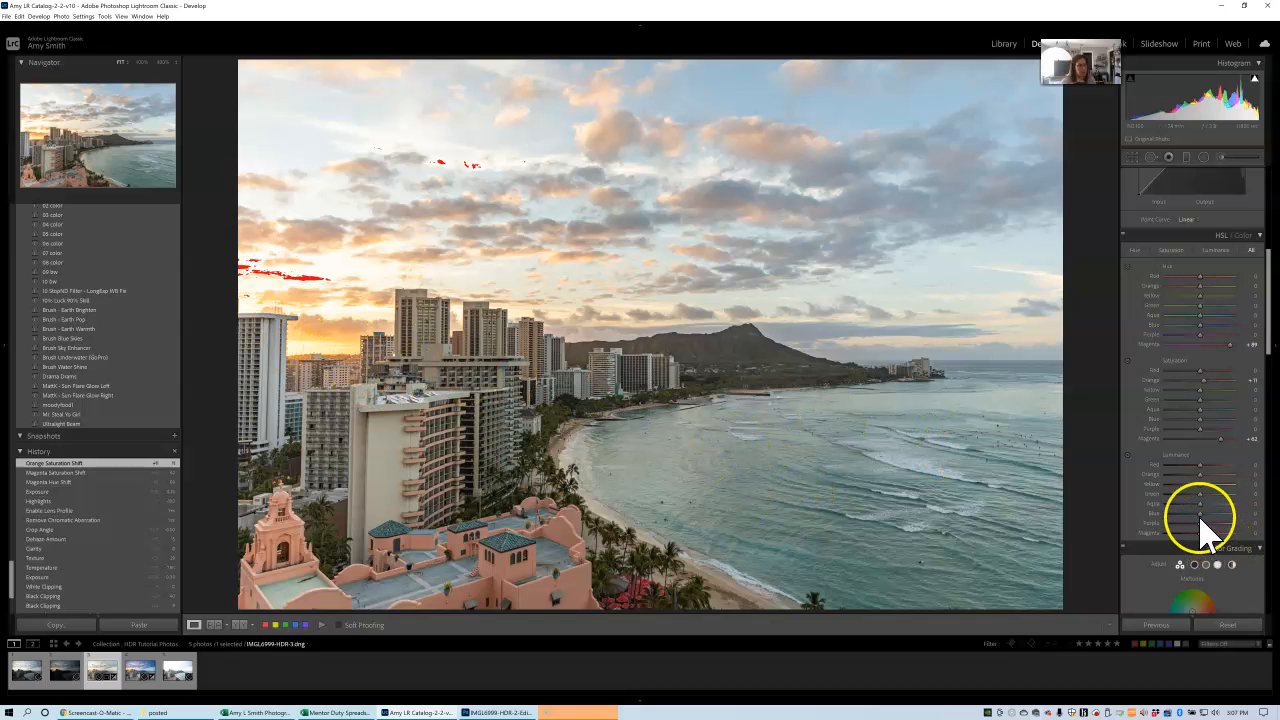
pyautogui.moveTo(1202, 480); pyautogui.dragTo(1200, 478)
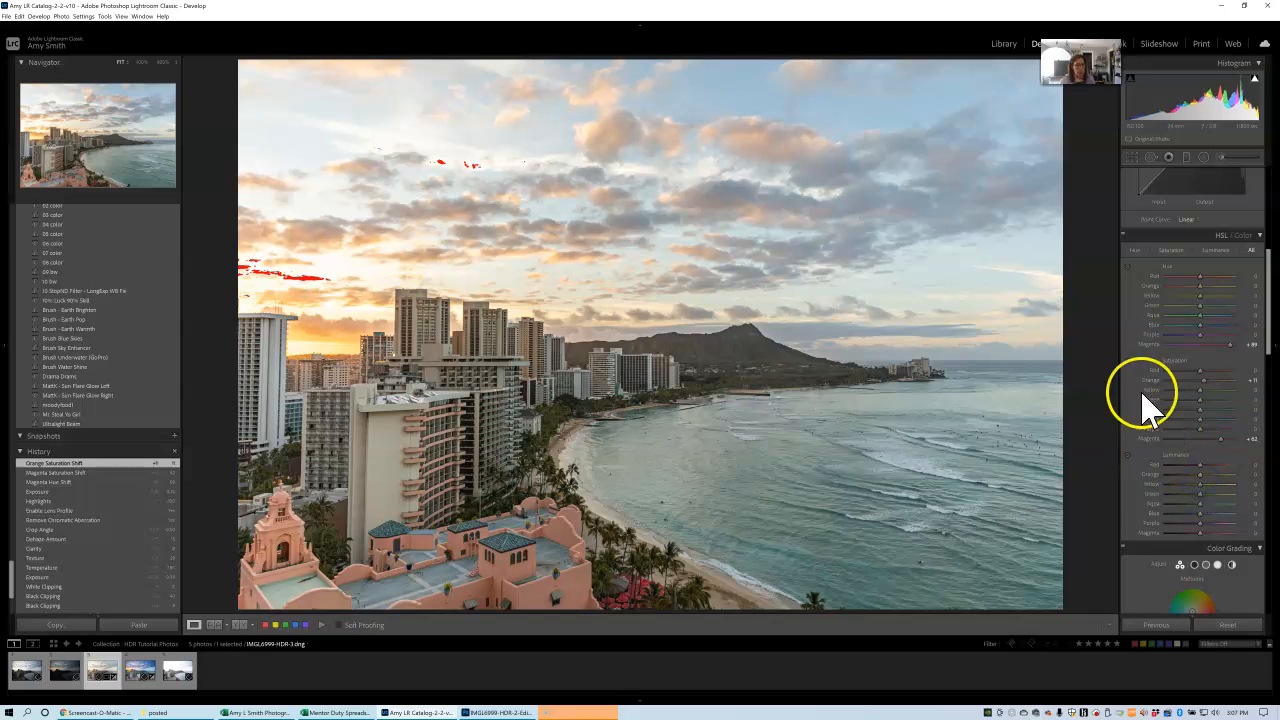
# Boost the water and sky colour by raising Aqua Saturation to +20 and Blue Saturation to about +25.
pyautogui.click(1127, 362)
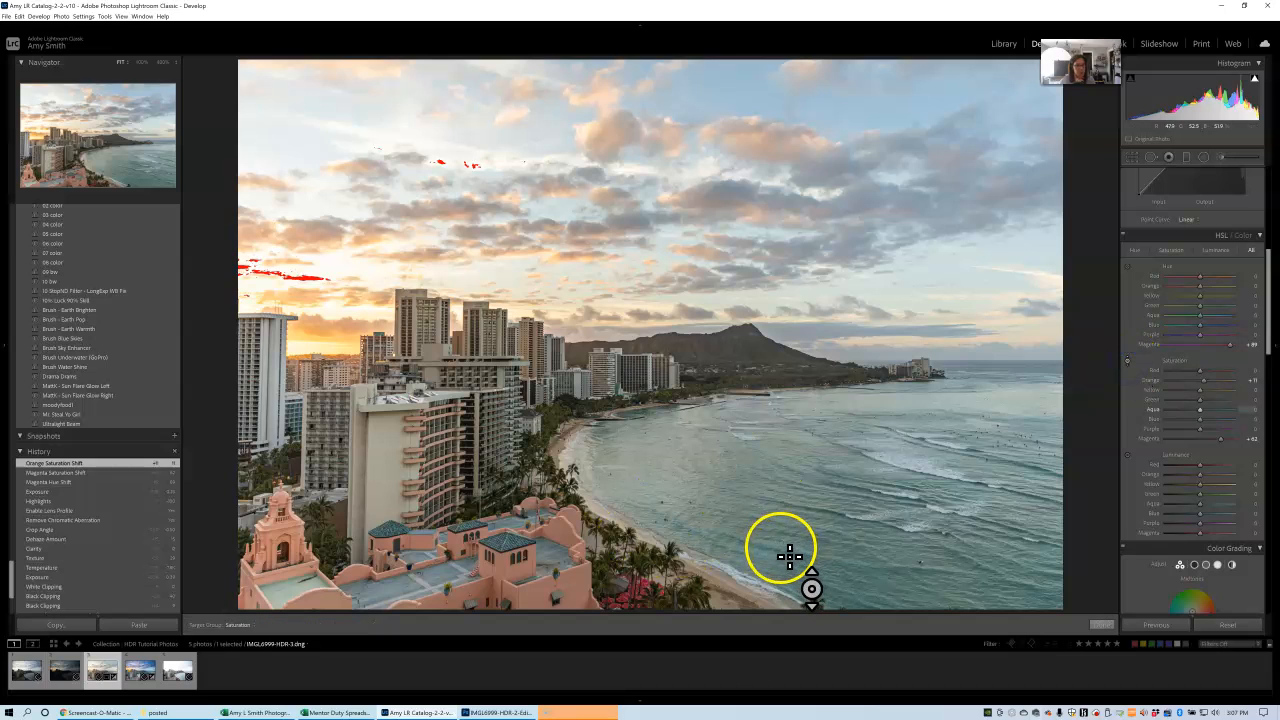
pyautogui.click(1205, 411)
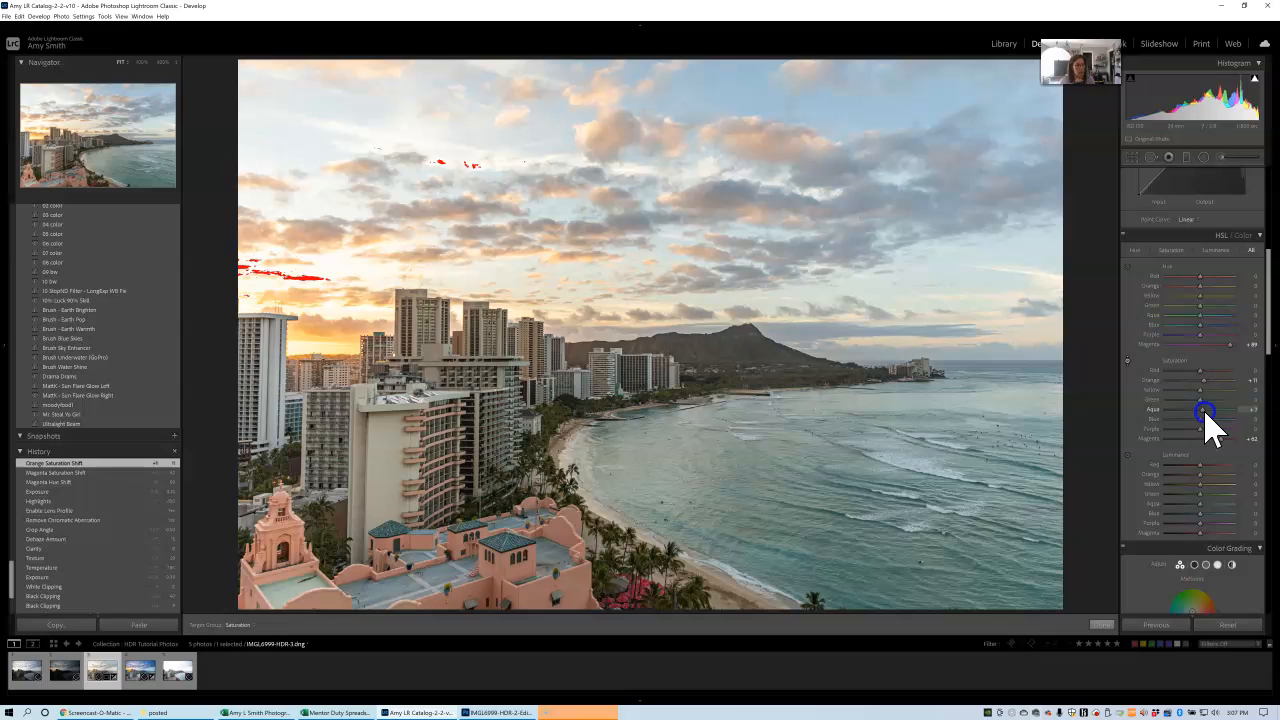
pyautogui.moveTo(1210, 418); pyautogui.dragTo(1209, 420)
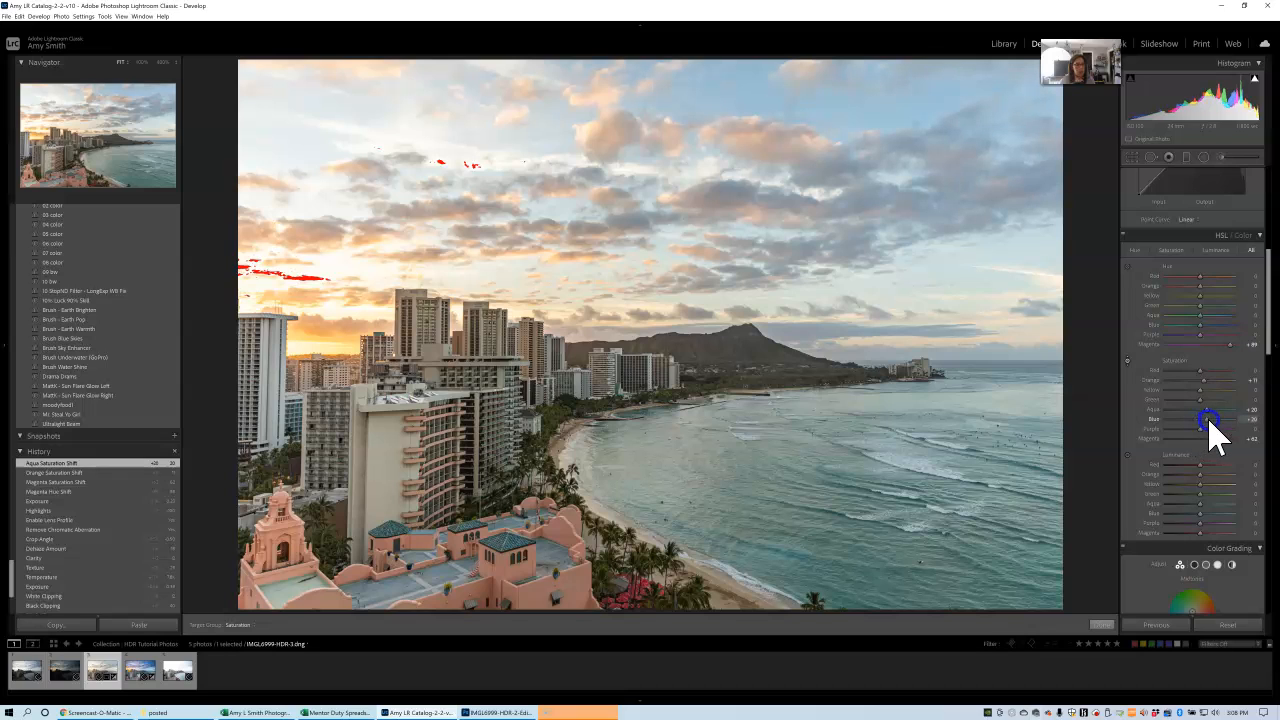
pyautogui.moveTo(1209, 420); pyautogui.dragTo(1211, 421)
# Brighten the sea by setting Aqua Luminance to +27 and shift Aqua Hue to about -6.
pyautogui.moveTo(1200, 504)
pyautogui.mouseDown()
pyautogui.moveTo(1185, 507)
pyautogui.moveTo(1209, 511)
pyautogui.mouseUp()
pyautogui.moveTo(1194, 316); pyautogui.dragTo(1203, 324)
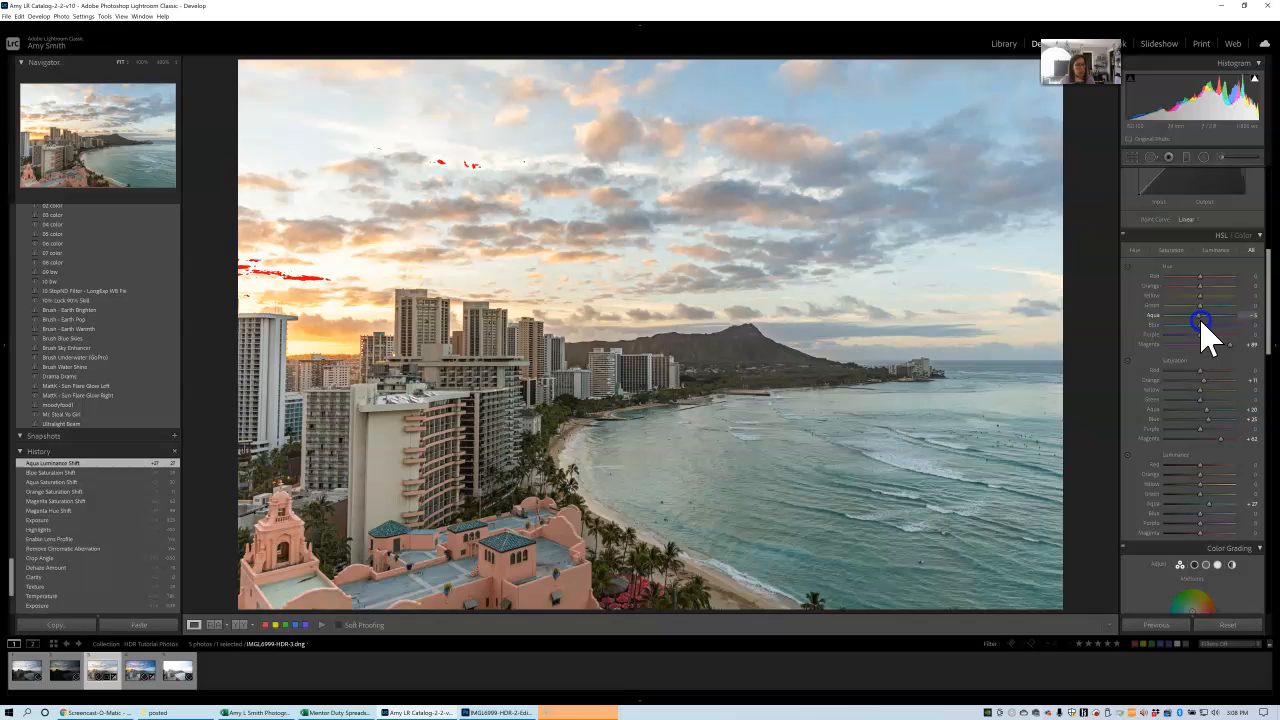
pyautogui.moveTo(1201, 322); pyautogui.dragTo(1201, 322)
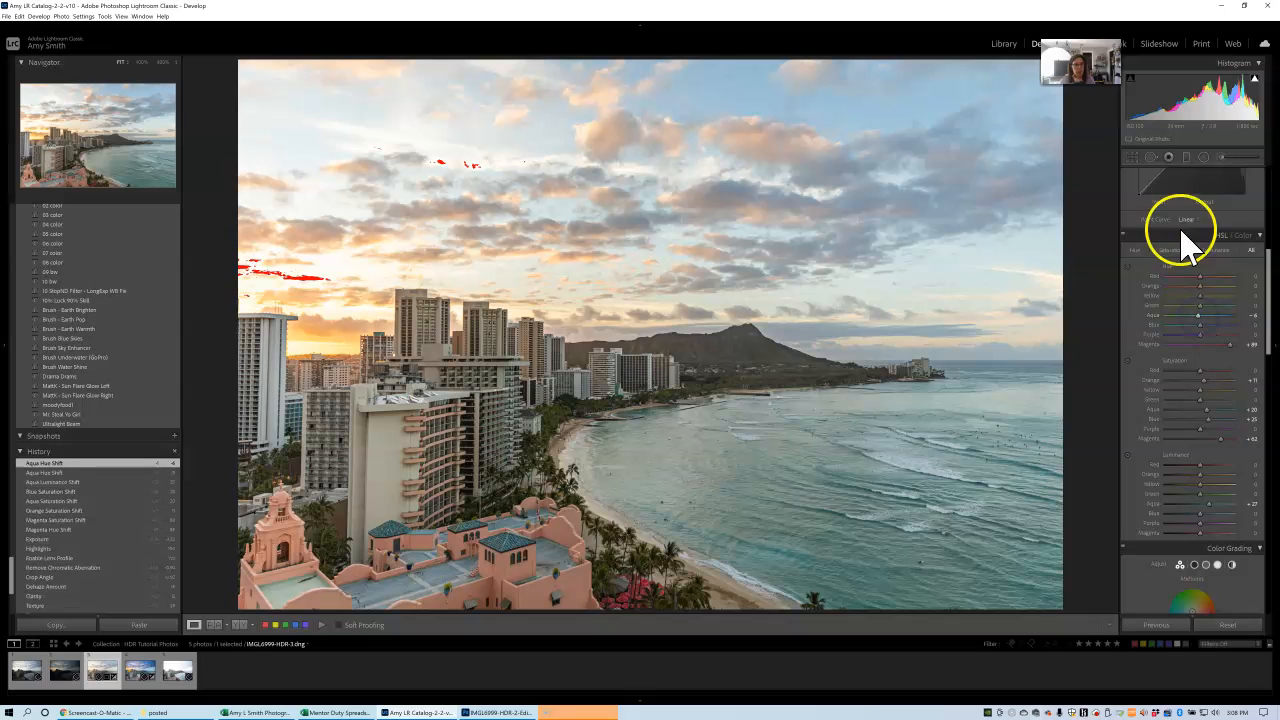
# Send the edited HDR photo to Adobe Photoshop 2021 for further editing and switch to Photoshop.
pyautogui.click(1269, 331)
pyautogui.scroll(6, 1265, 310)
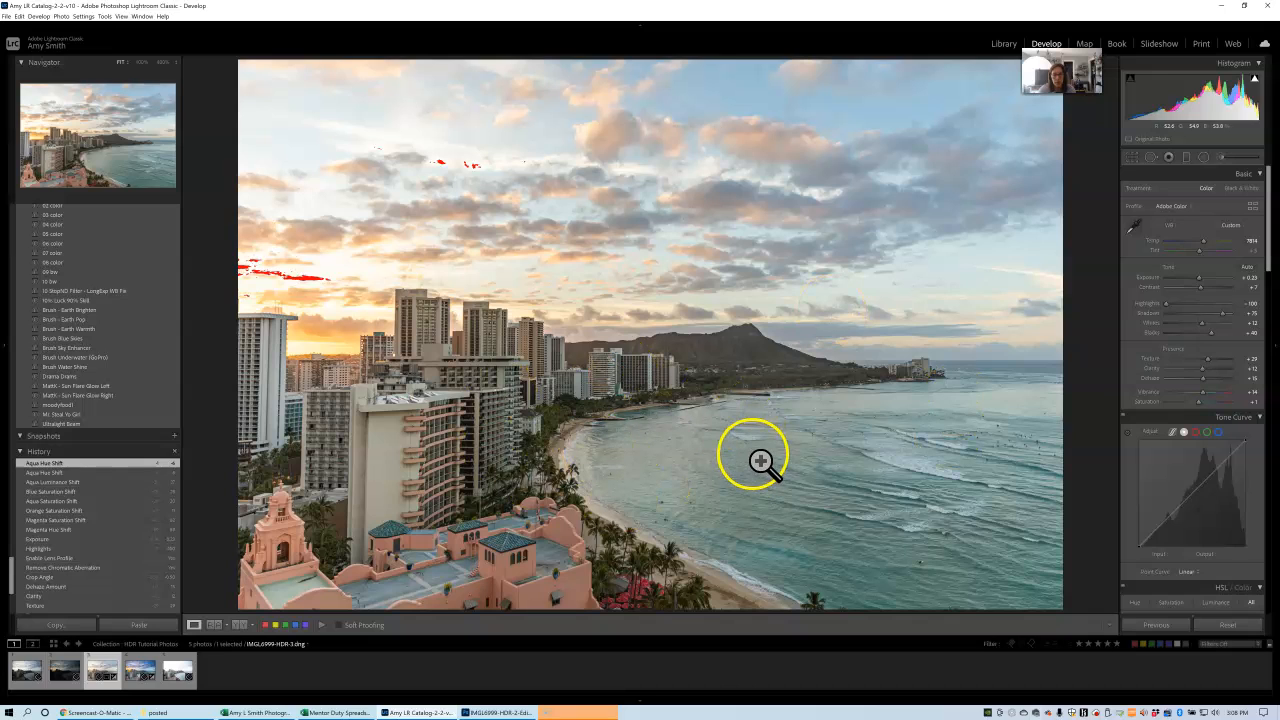
pyautogui.click(61, 16)
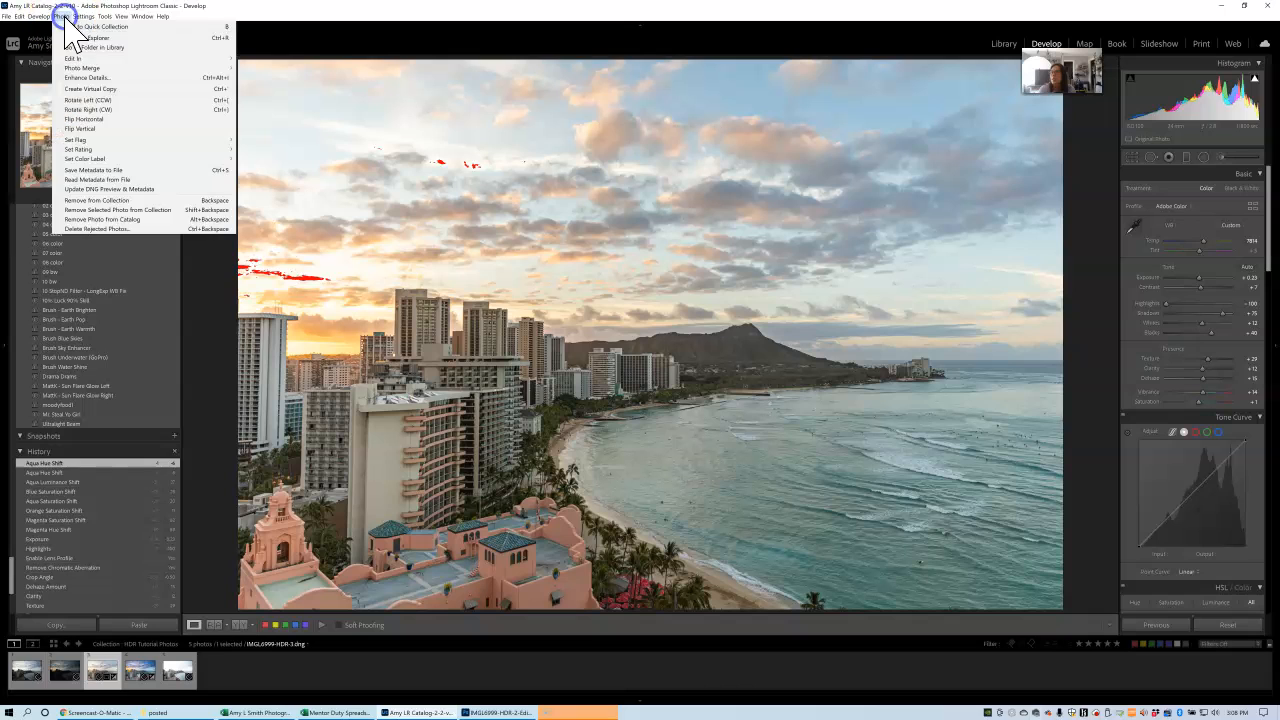
pyautogui.moveTo(75, 58)
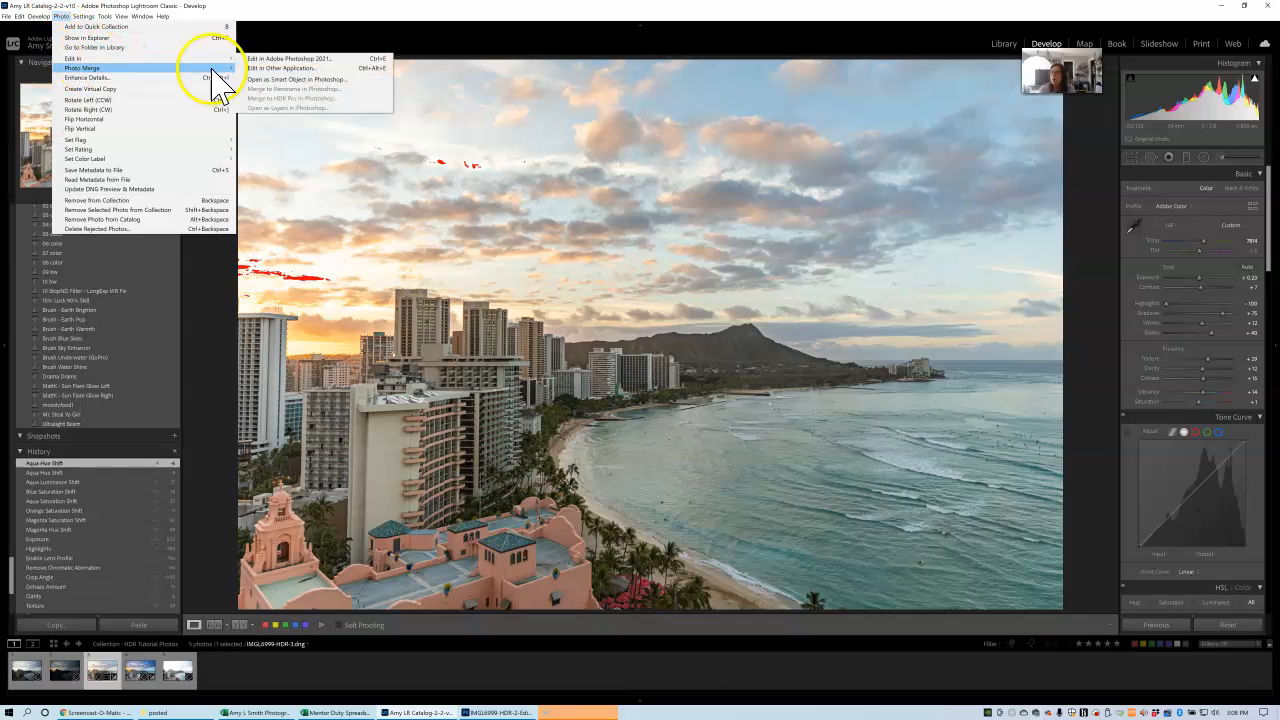
pyautogui.click(277, 60)
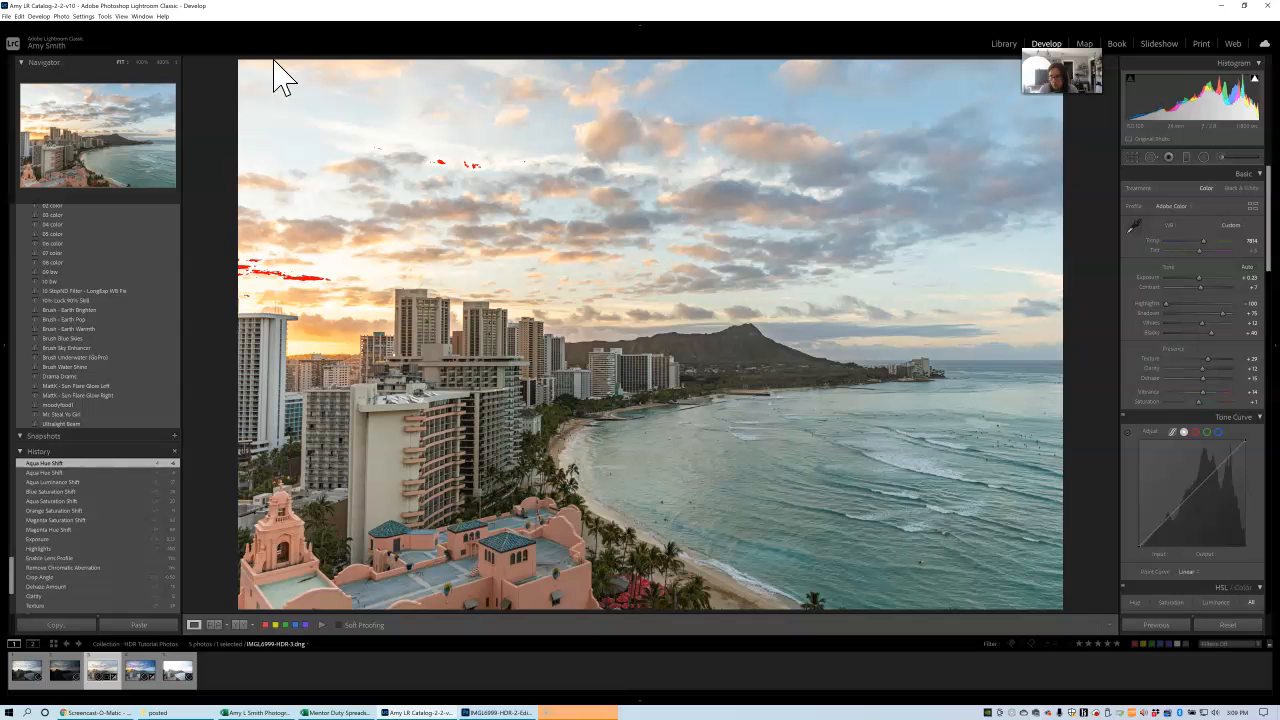
pyautogui.click(505, 713)
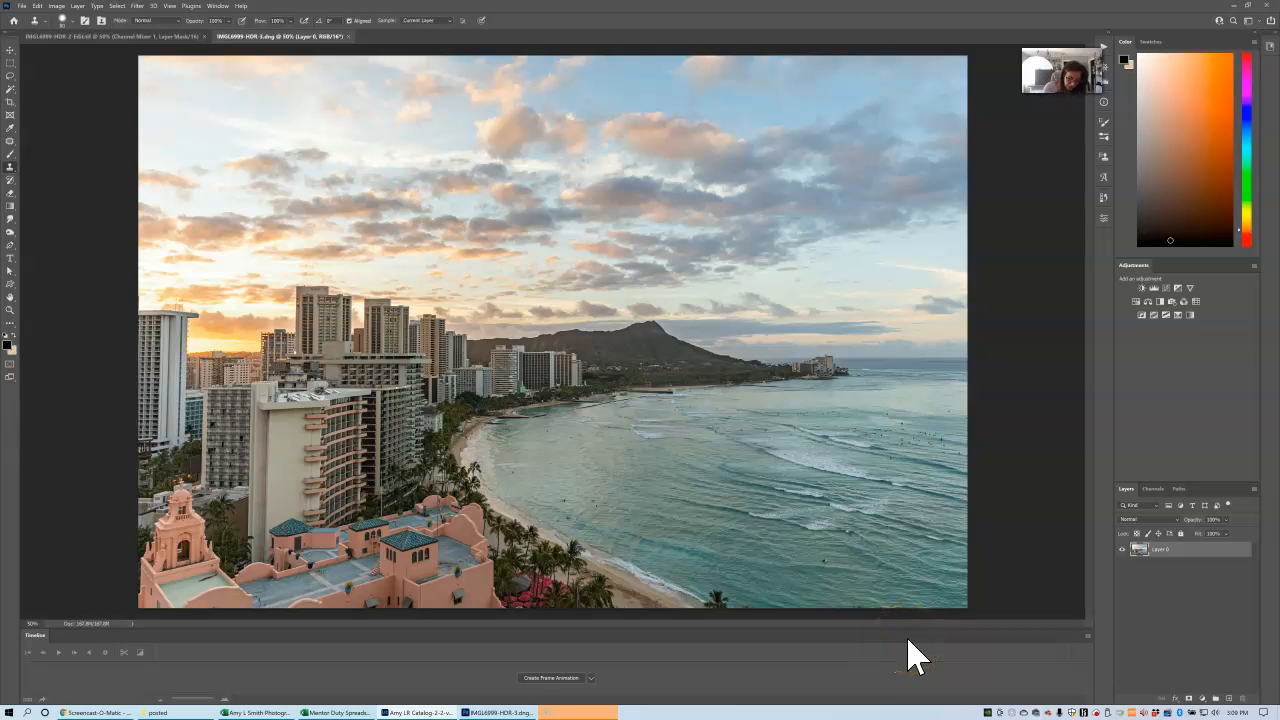
# Duplicate the photo's layer and run the Channel Mixer Color Pop action on it.
pyautogui.hotkey('ctrl', 'j')
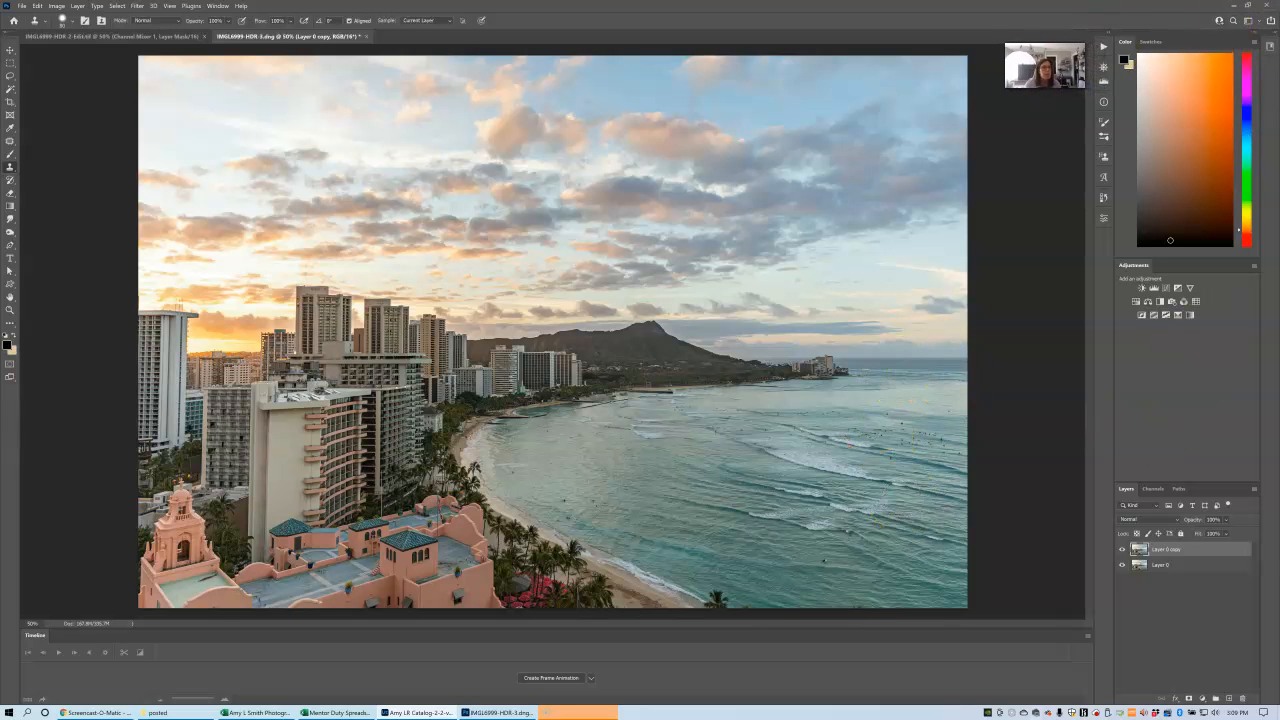
pyautogui.click(1104, 48)
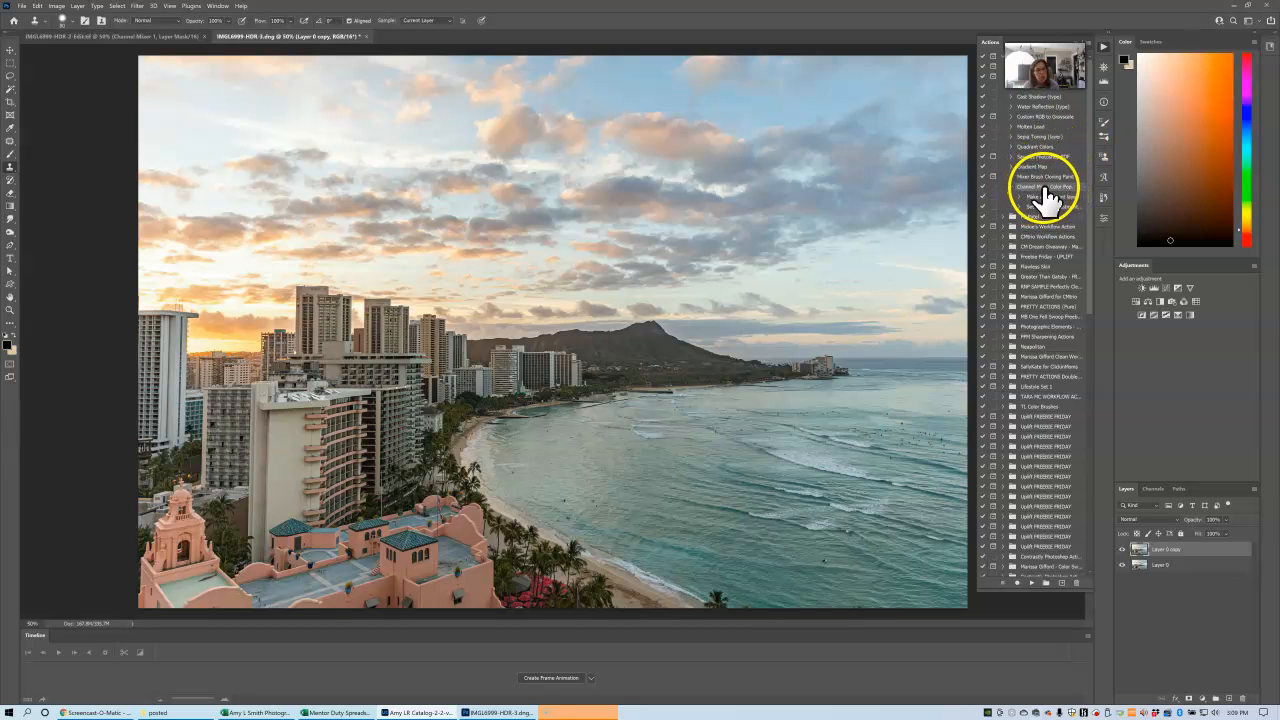
pyautogui.click(1033, 584)
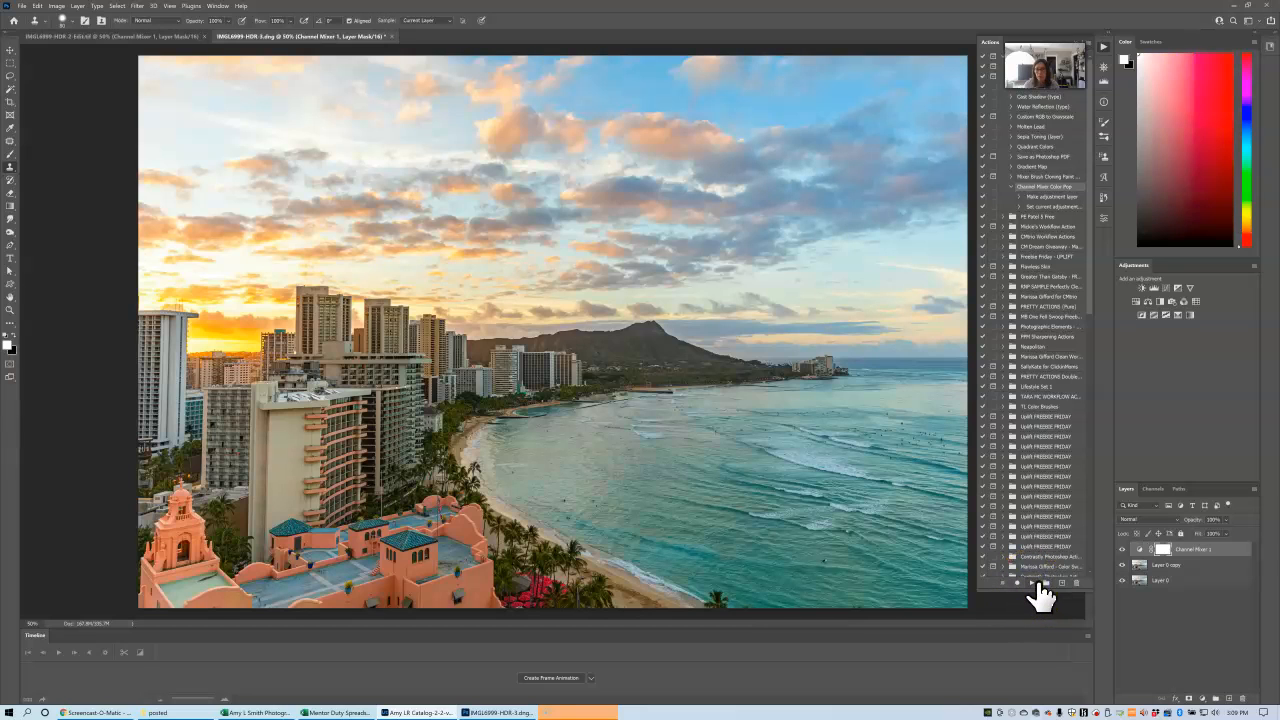
pyautogui.click(1087, 58)
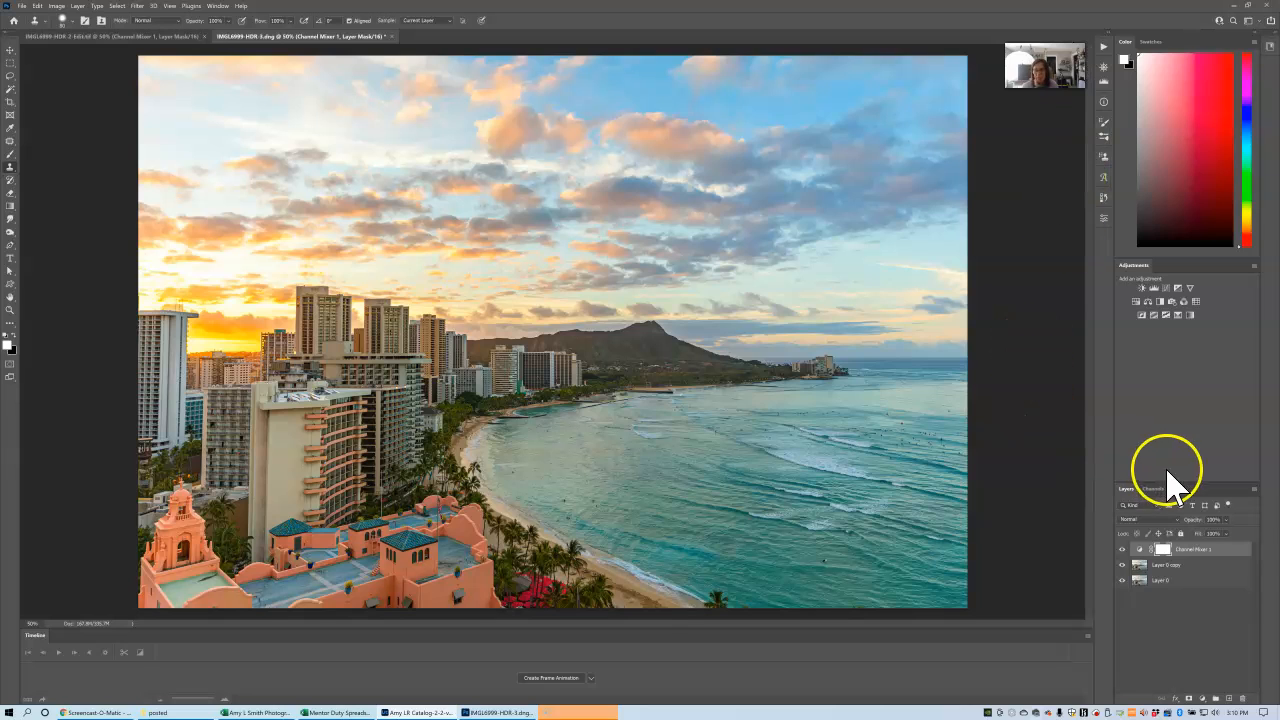
# Lower the Channel Mixer adjustment layer's opacity to about 39%.
pyautogui.click(1227, 520)
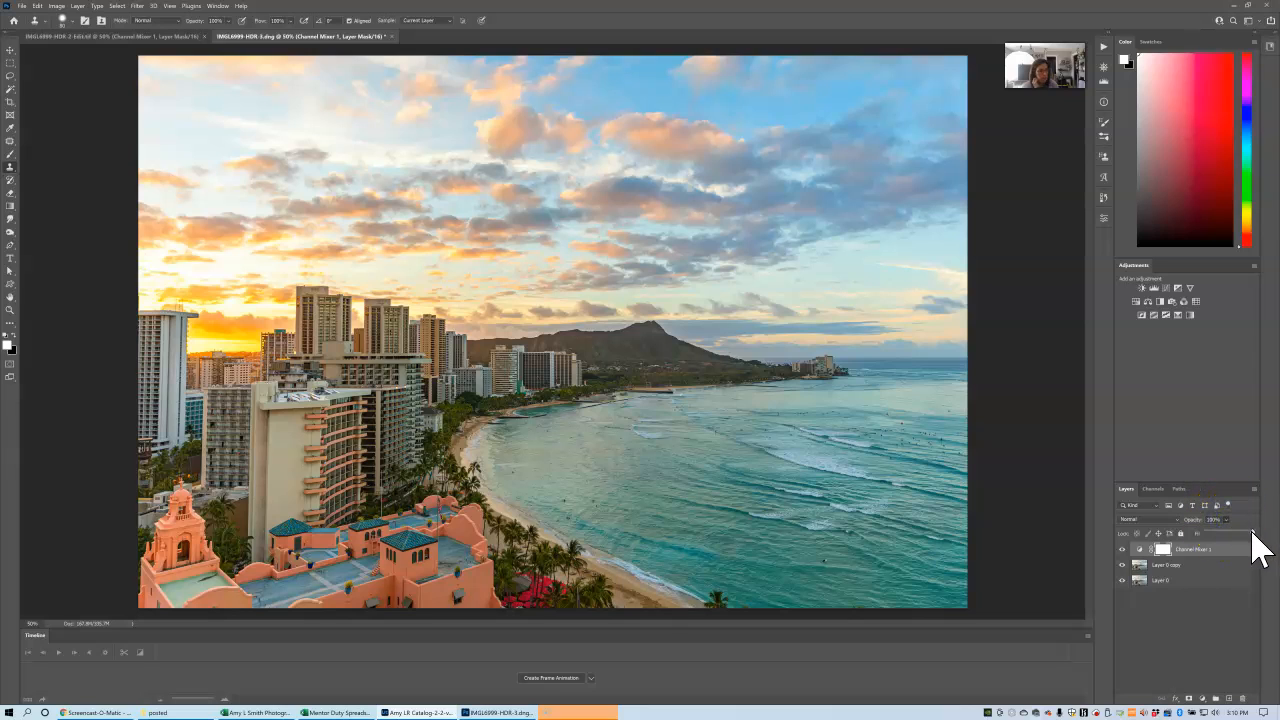
pyautogui.click(1253, 532)
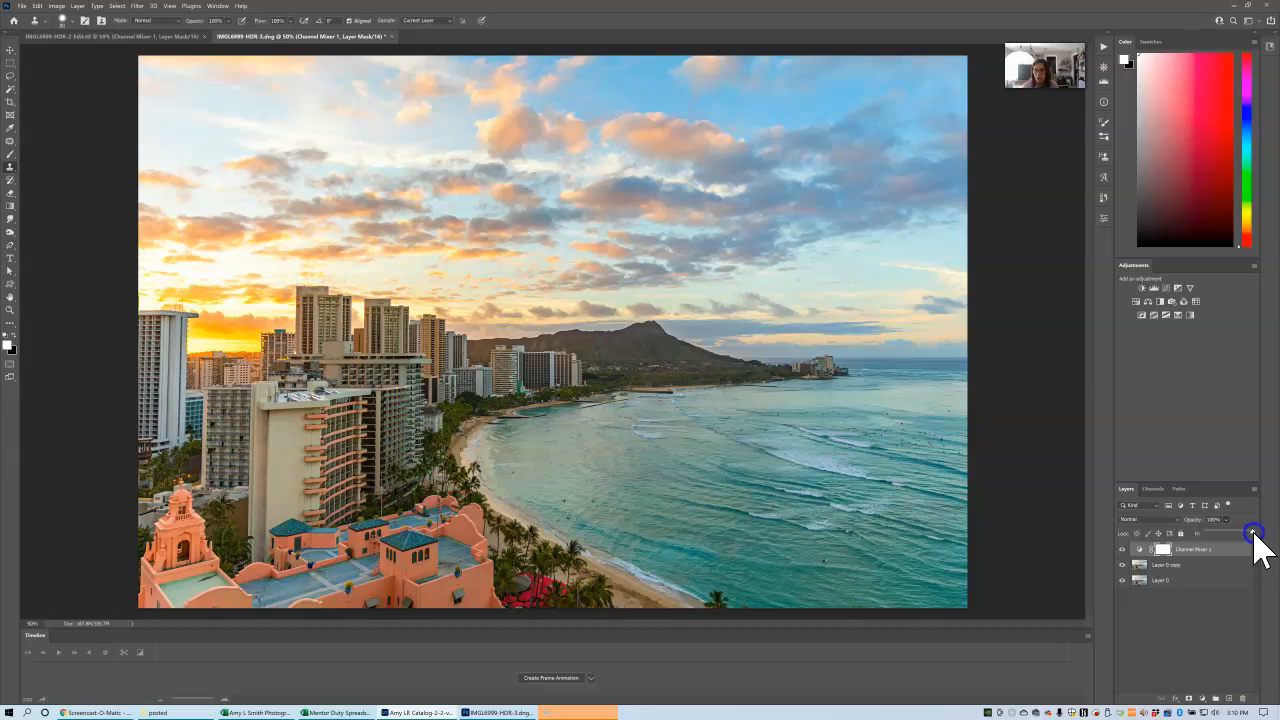
pyautogui.moveTo(1253, 532); pyautogui.dragTo(1222, 533)
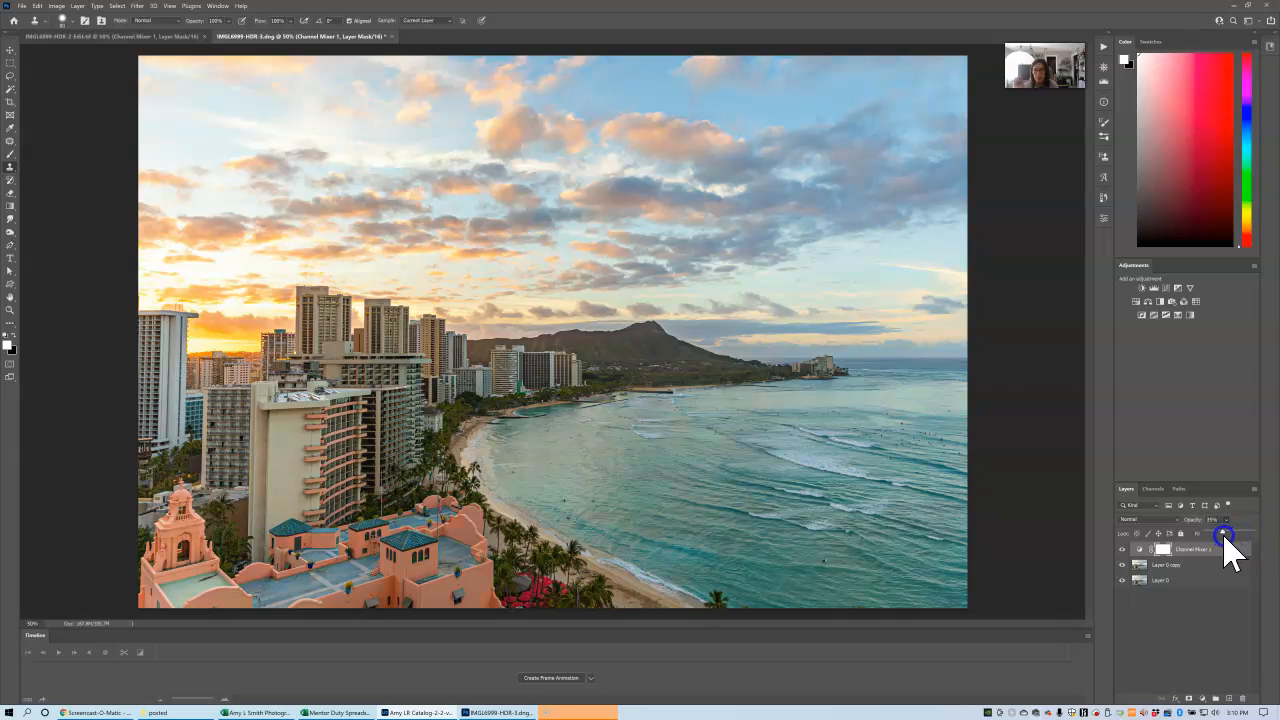
pyautogui.moveTo(1222, 533); pyautogui.dragTo(1223, 534)
# Compare the photo with and without the Channel Mixer adjustment by toggling that layer's visibility, leaving it shown.
pyautogui.click(1124, 551)
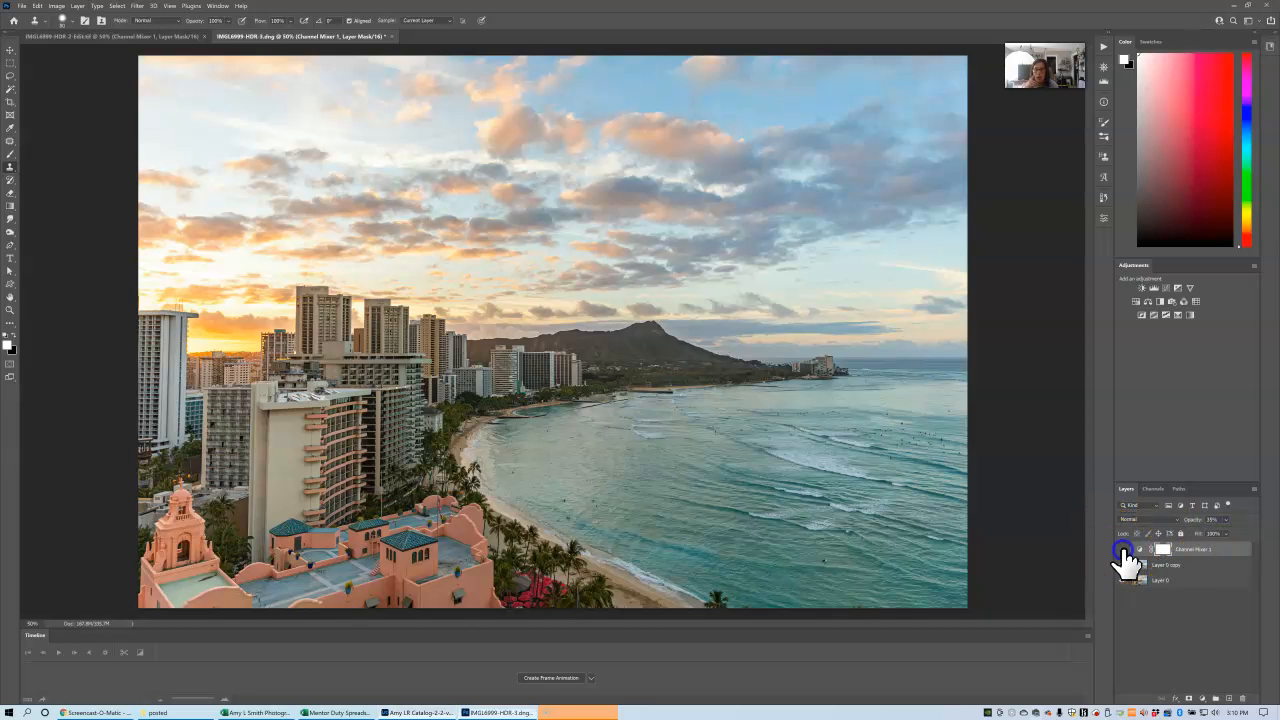
pyautogui.click(1124, 551)
pyautogui.click(1124, 551)
pyautogui.click(1124, 551)
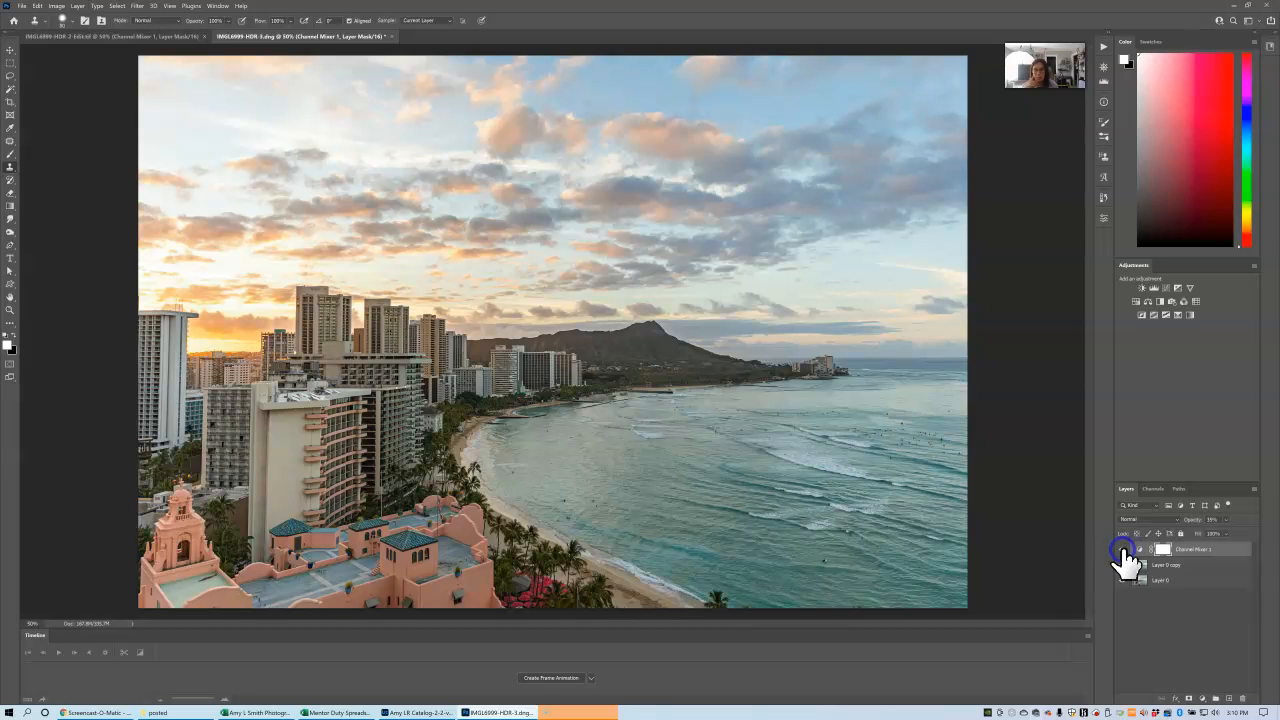
pyautogui.click(1124, 551)
pyautogui.click(1124, 551)
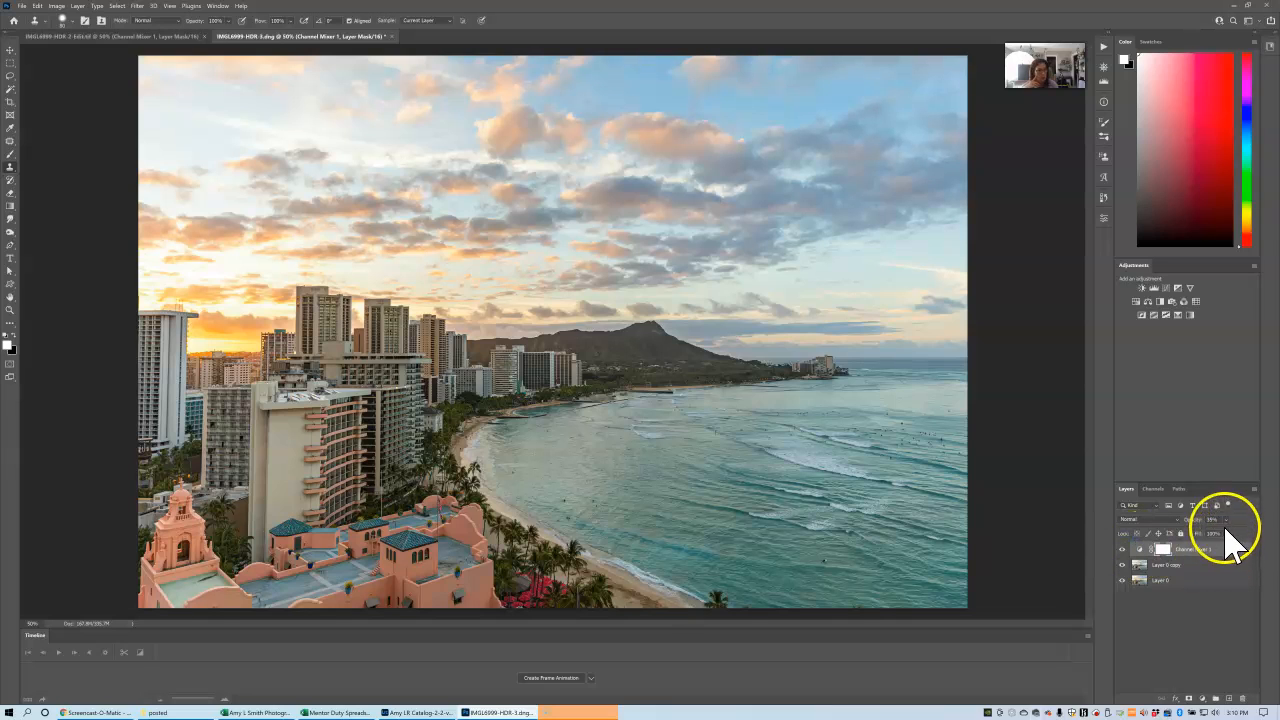
# Fine-tune the Channel Mixer adjustment layer's opacity to slightly below its current strength.
pyautogui.click(1228, 521)
pyautogui.moveTo(1225, 530); pyautogui.dragTo(1227, 531)
pyautogui.moveTo(1226, 531); pyautogui.dragTo(1221, 533)
pyautogui.moveTo(1220, 536); pyautogui.dragTo(1220, 537)
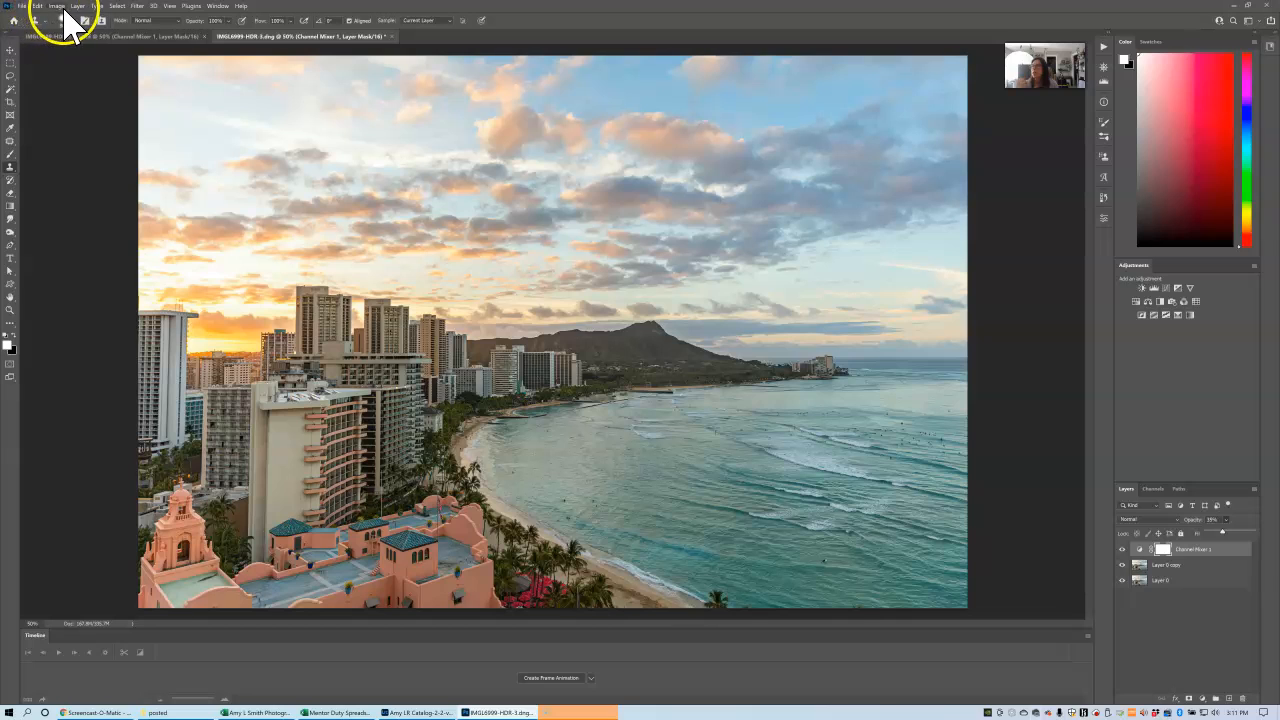
# Save the layered photo and switch back to Lightroom Classic.
pyautogui.click(21, 6)
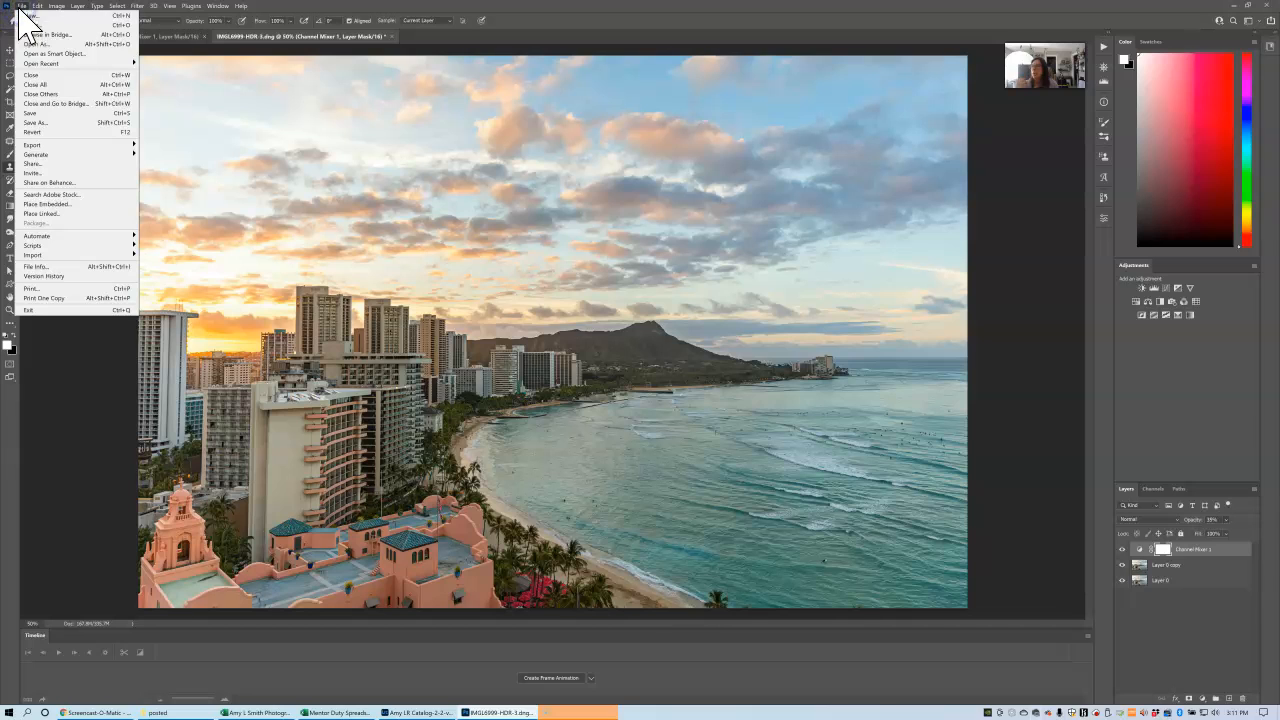
pyautogui.click(34, 114)
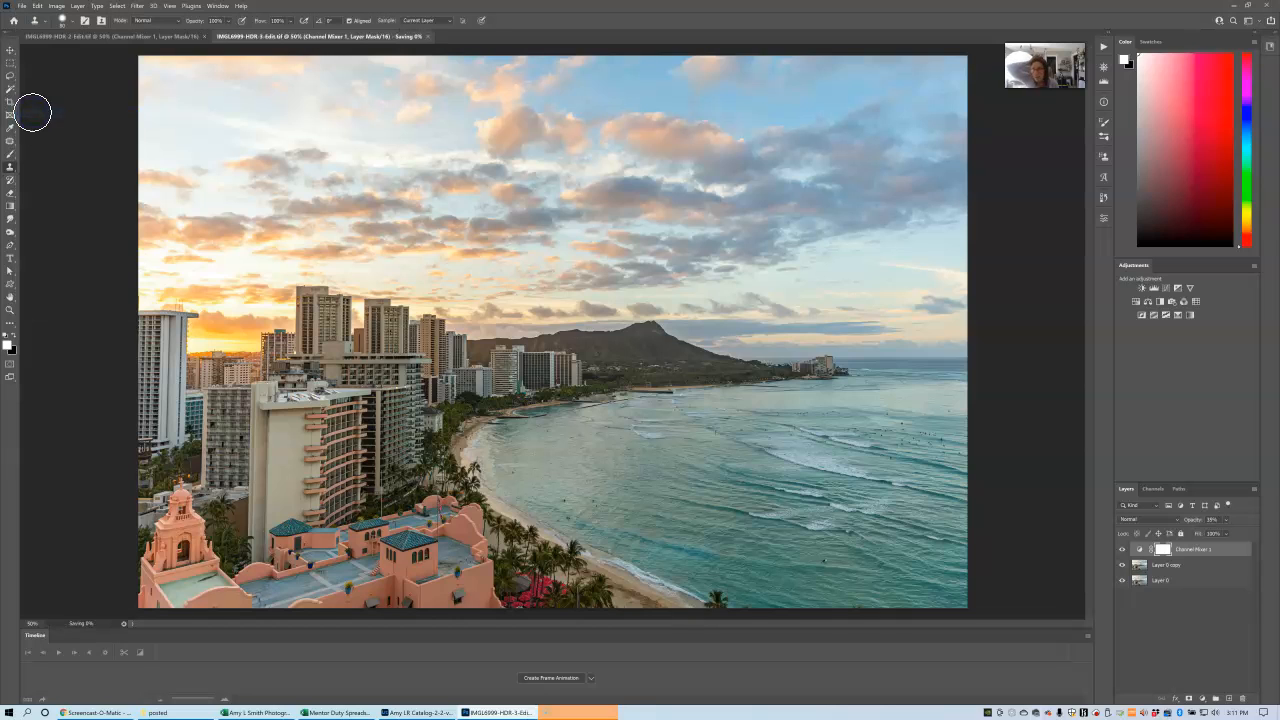
pyautogui.click(408, 713)
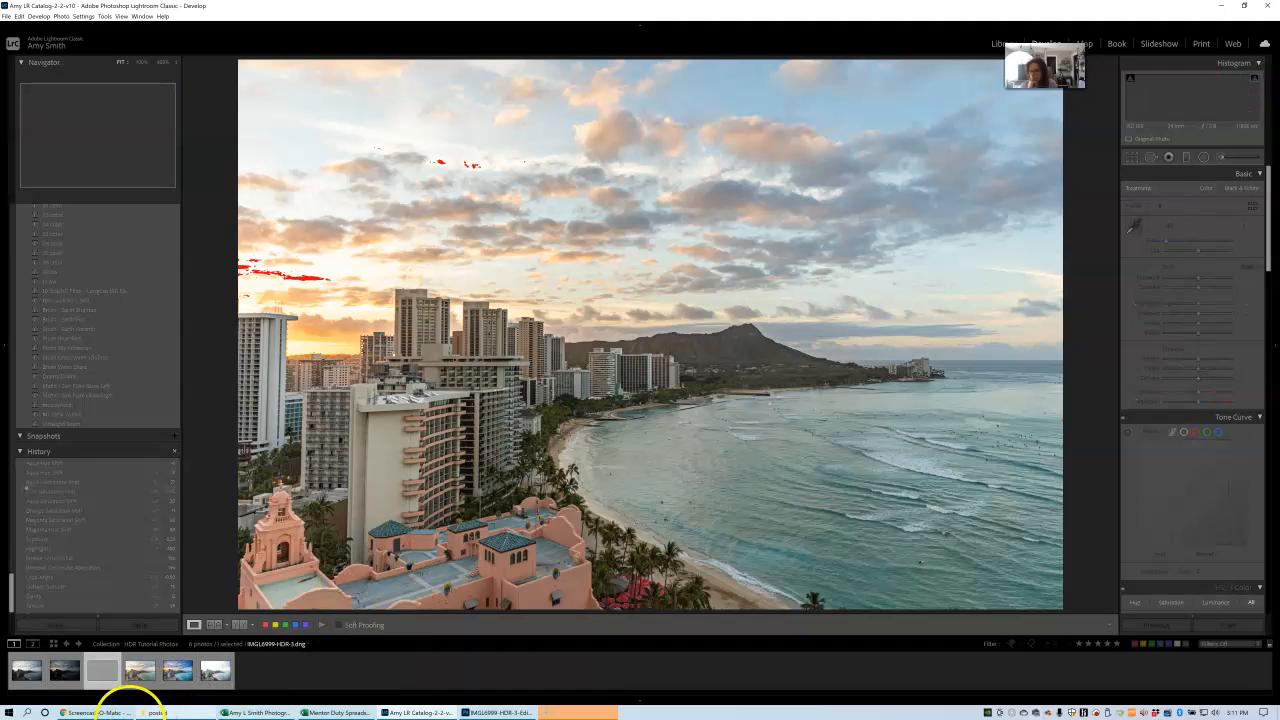
# Compare the HDR original with its Photoshop-edited TIFF version, leaving IMGL6999-HDR-3-Edit.tif selected.
pyautogui.click(103, 688)
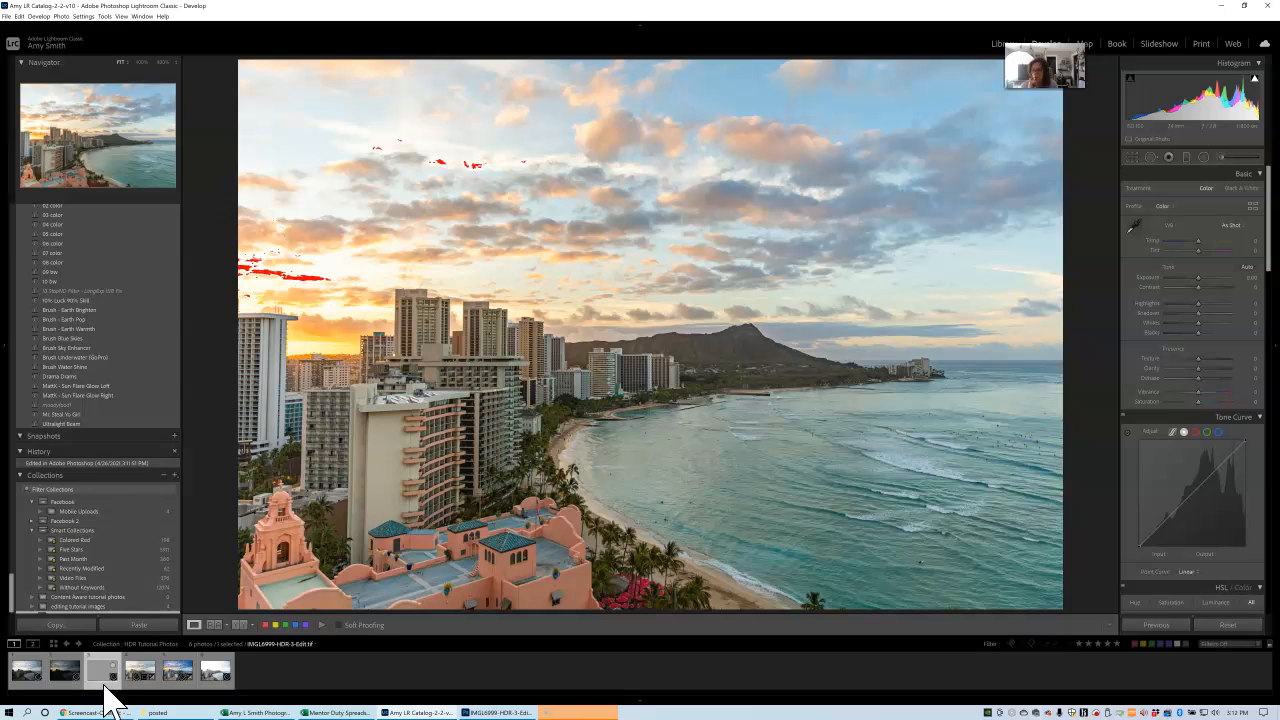
pyautogui.click(130, 682)
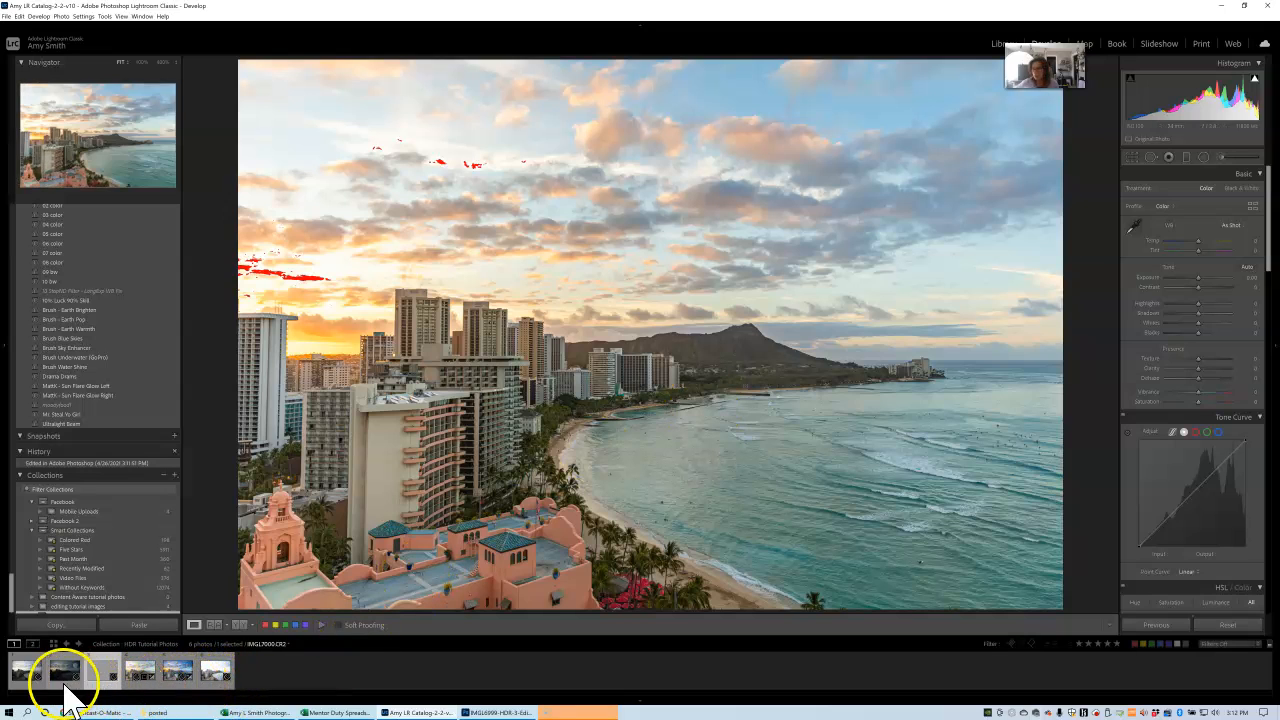
pyautogui.click(137, 690)
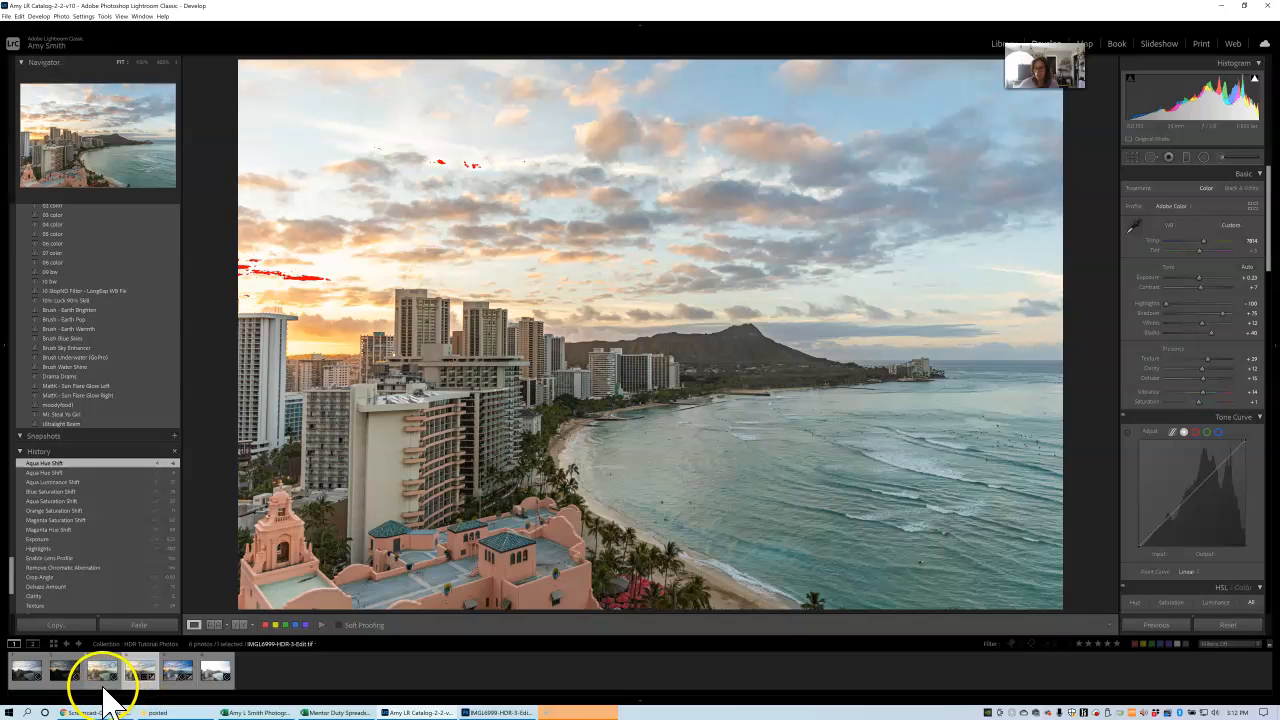
pyautogui.click(107, 688)
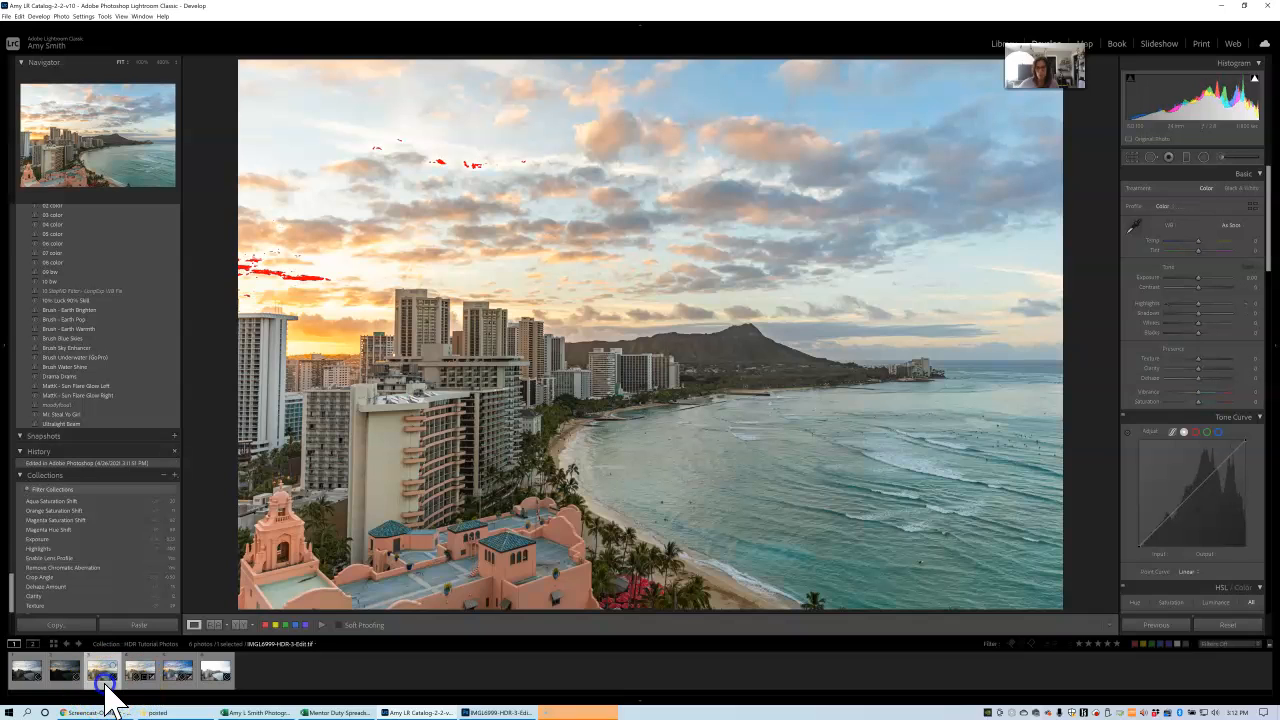
pyautogui.click(120, 625)
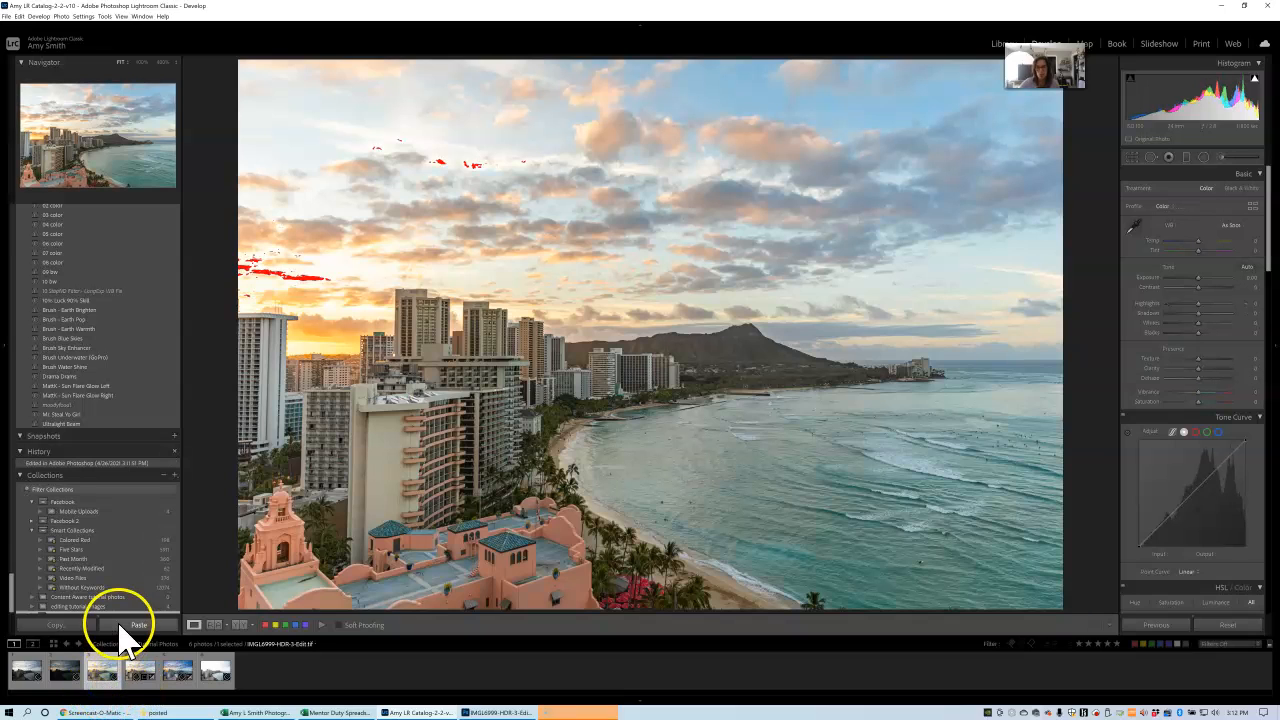
# Add a slightly tilted graduated filter from the top of the sky down to the skyline, with tint 54 and temperature 5.
pyautogui.click(1186, 158)
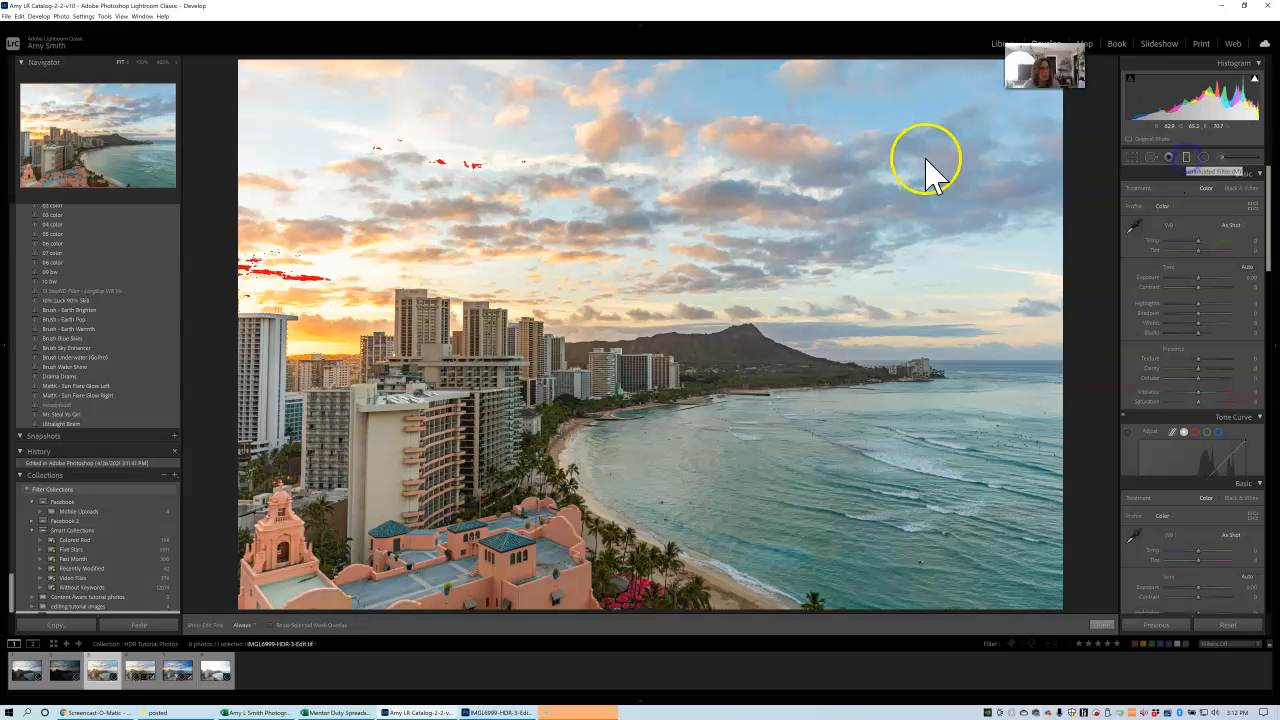
pyautogui.moveTo(412, 57); pyautogui.dragTo(455, 413)
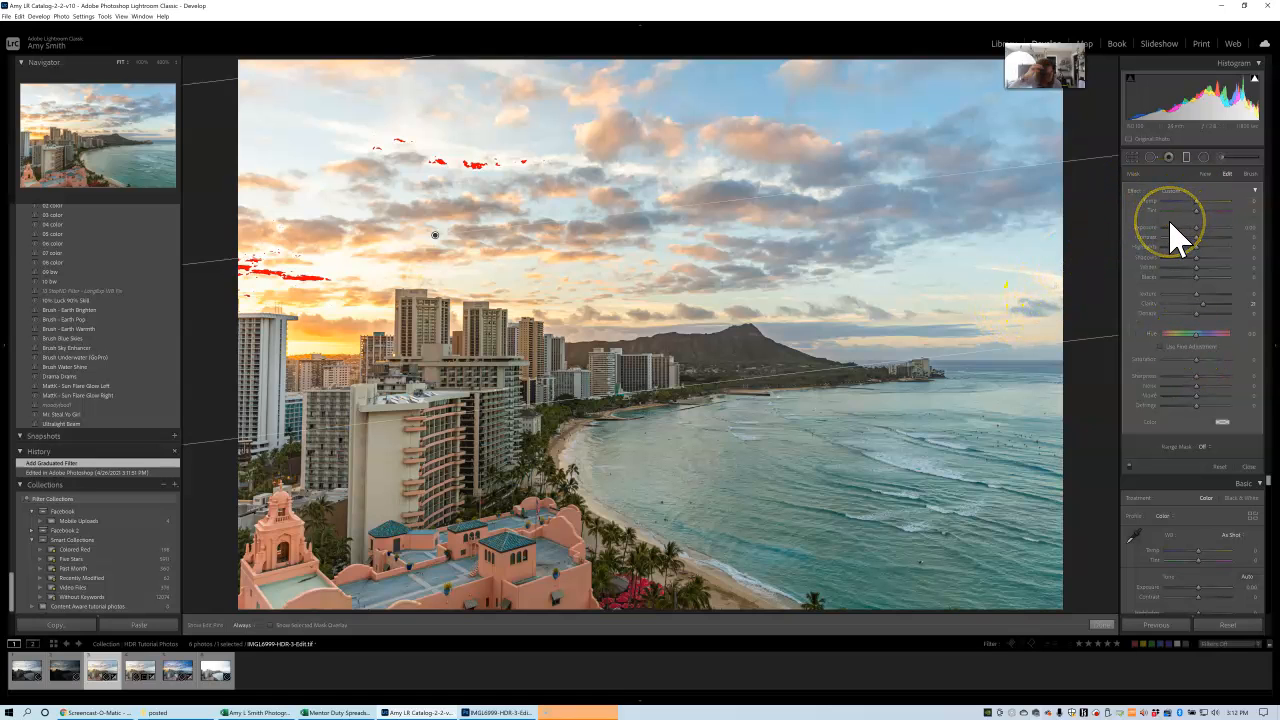
pyautogui.moveTo(1196, 211); pyautogui.dragTo(1229, 228)
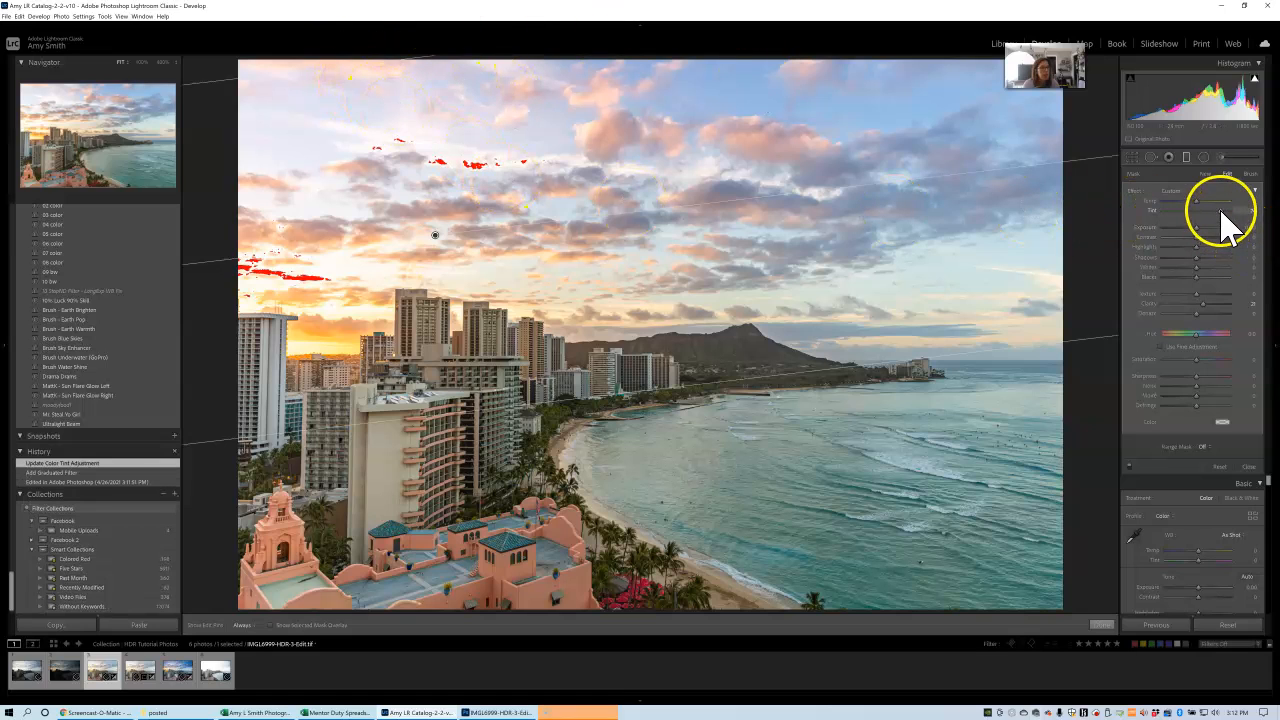
pyautogui.moveTo(1222, 208); pyautogui.dragTo(1215, 214)
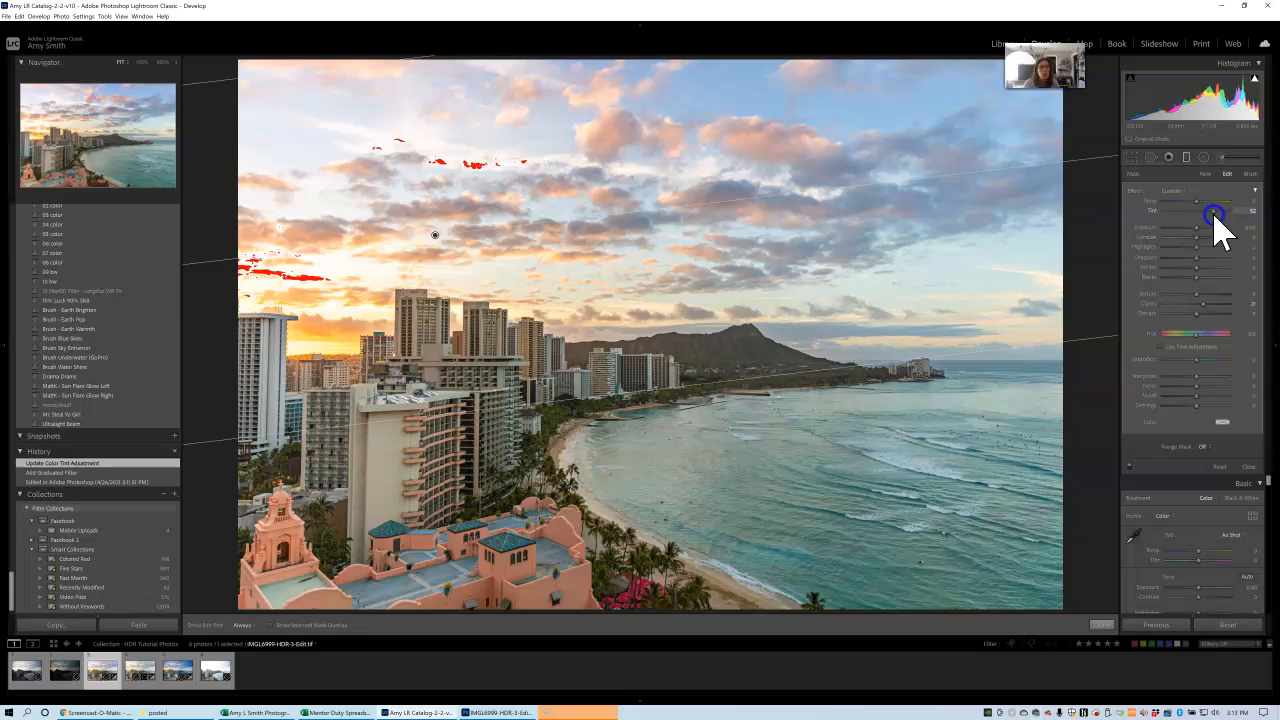
pyautogui.moveTo(1214, 220); pyautogui.dragTo(1212, 216)
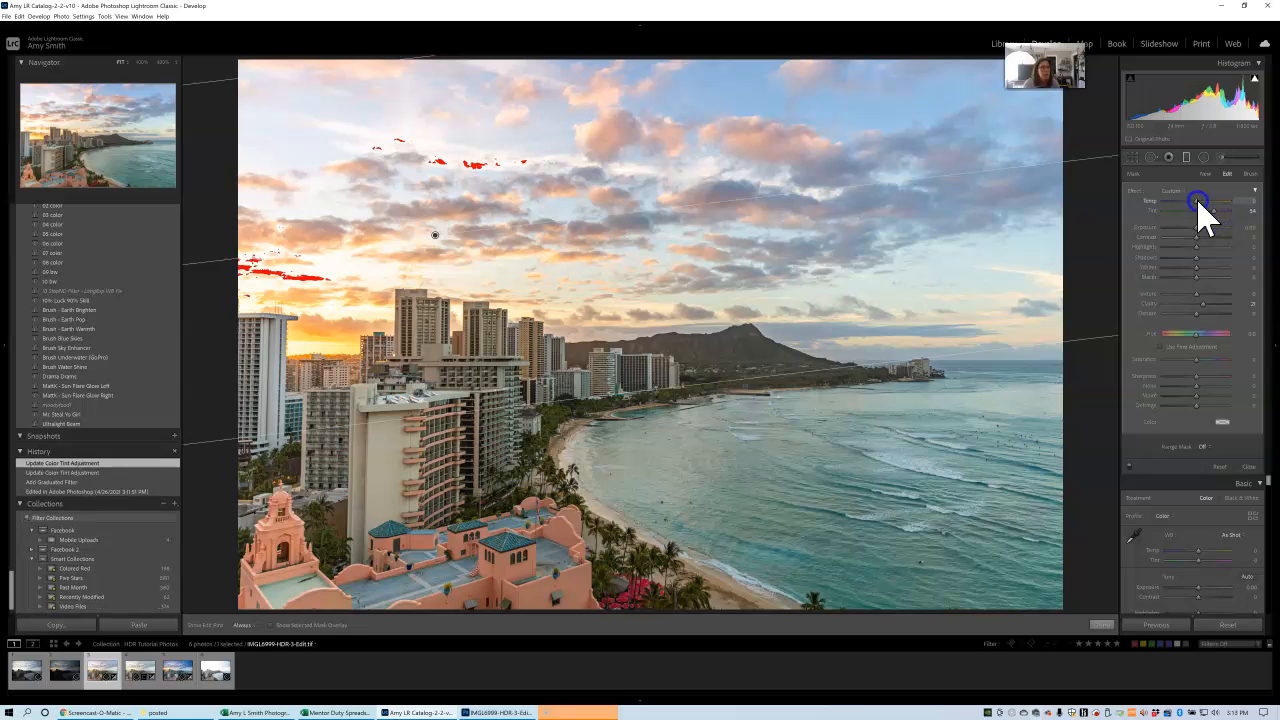
pyautogui.moveTo(1198, 205); pyautogui.dragTo(1200, 212)
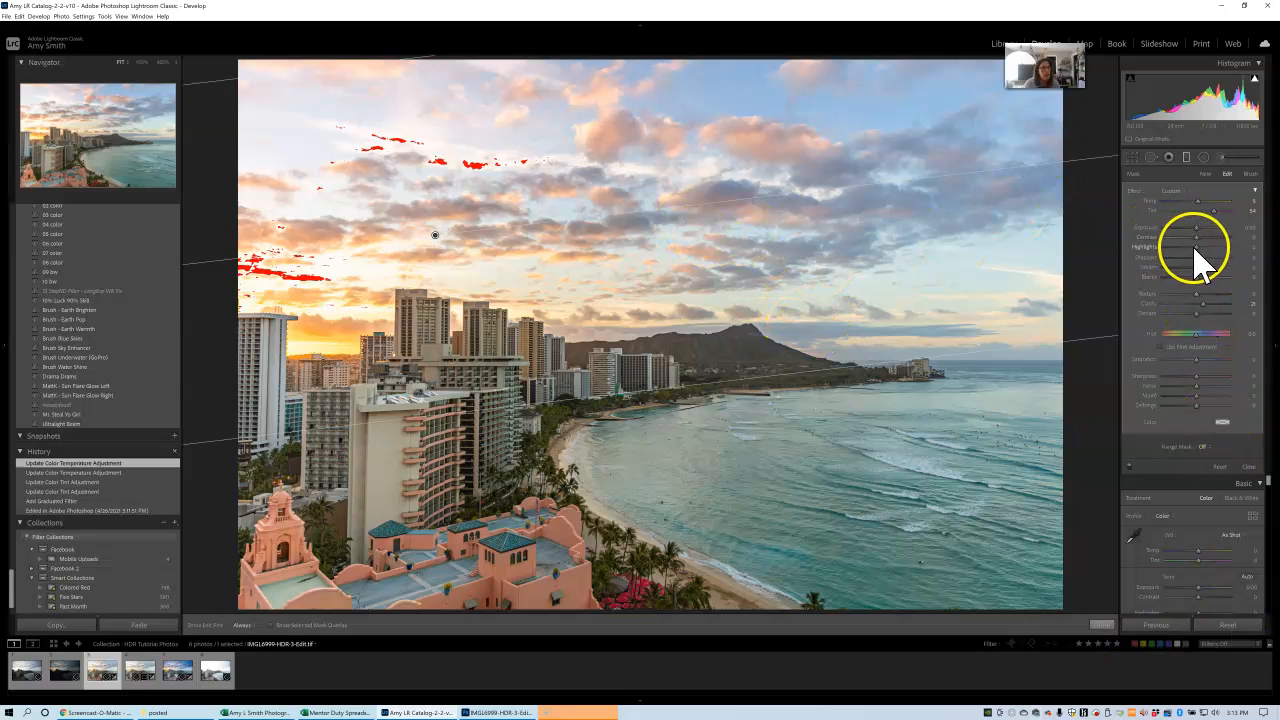
# Refine the sky's graduated filter with darker shadows, highlights 2, more dehaze, texture 37 and saturation 25, and close it.
pyautogui.moveTo(1196, 258)
pyautogui.mouseDown()
pyautogui.moveTo(1180, 266)
pyautogui.moveTo(1197, 250)
pyautogui.mouseUp()
pyautogui.moveTo(1201, 315); pyautogui.dragTo(1202, 316)
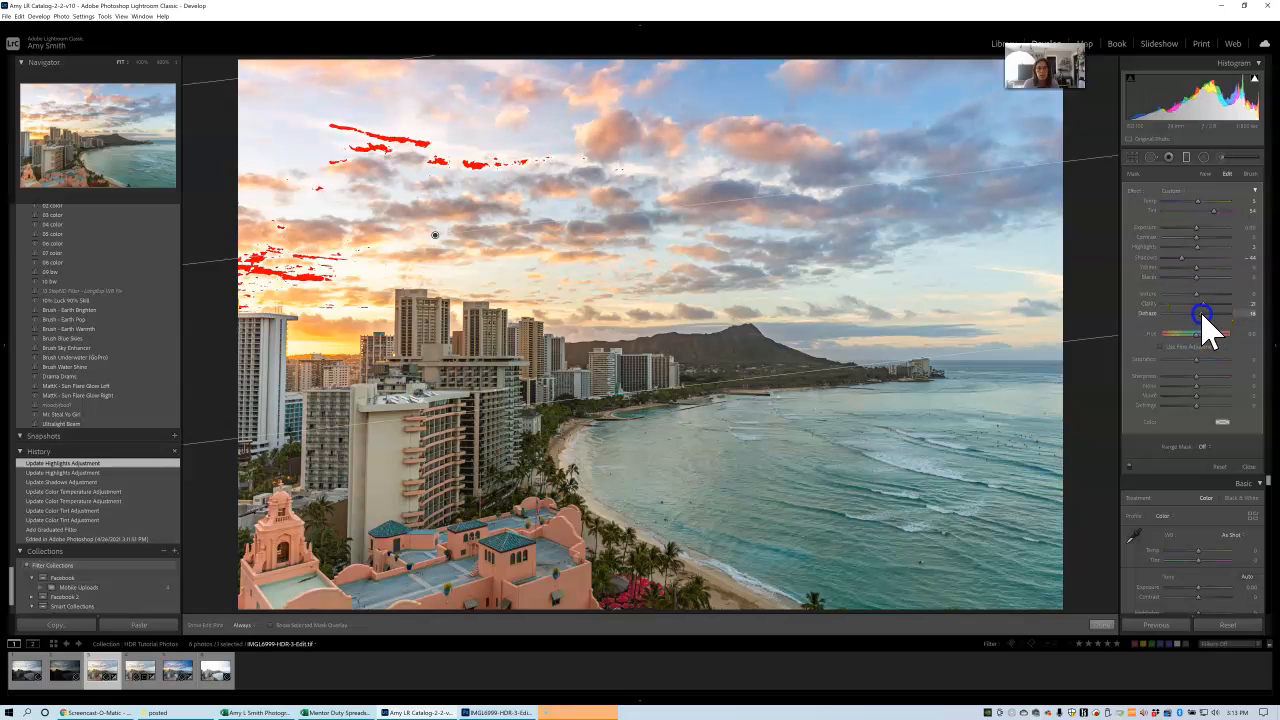
pyautogui.moveTo(1202, 316); pyautogui.dragTo(1205, 297)
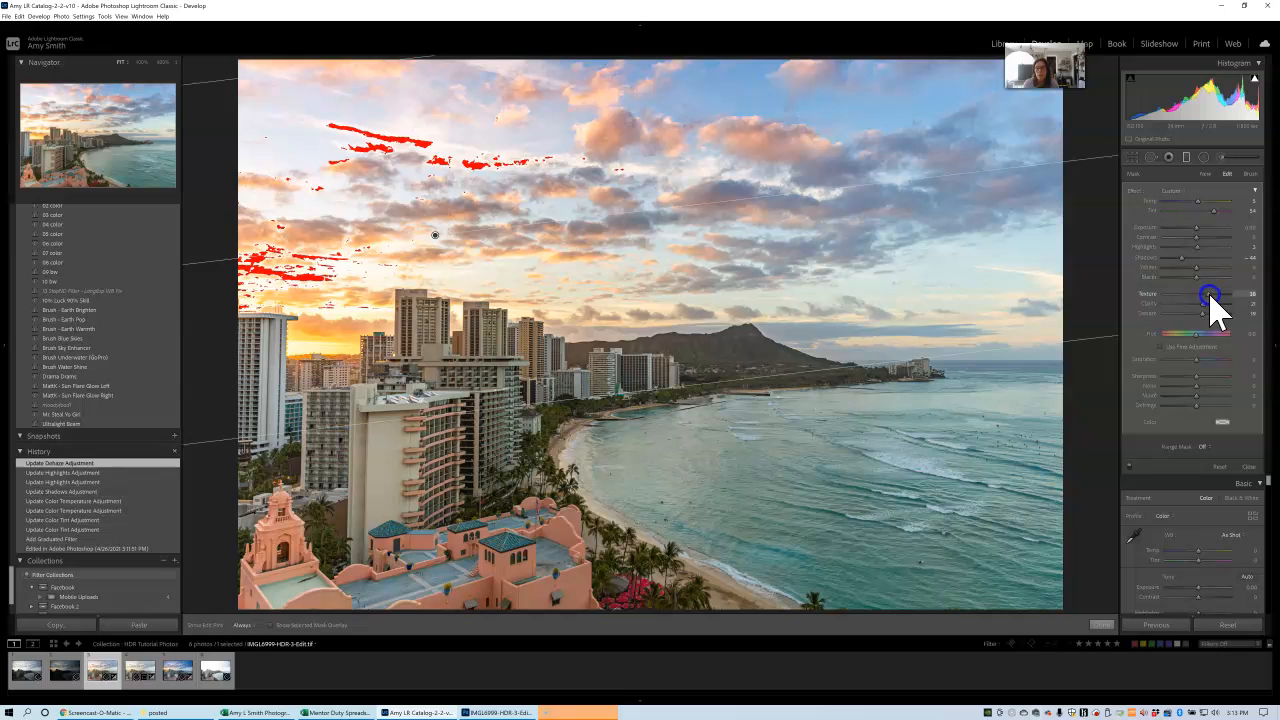
pyautogui.moveTo(1210, 296); pyautogui.dragTo(1210, 296)
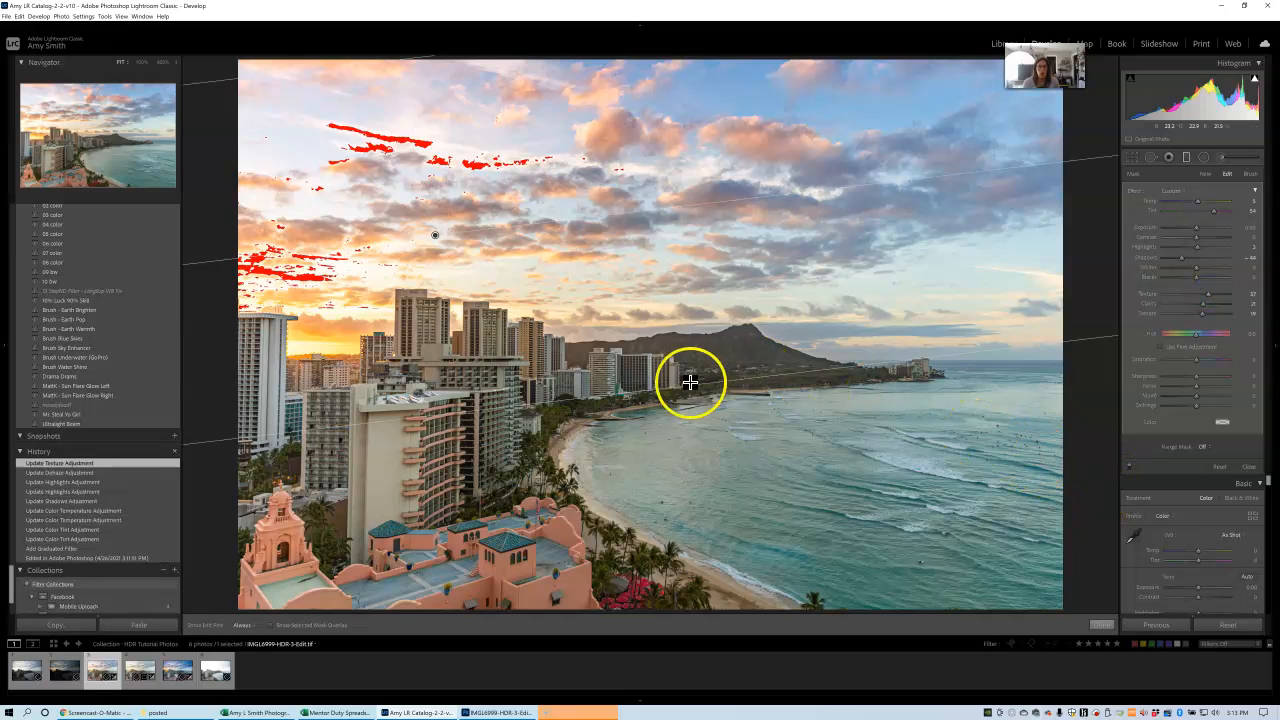
pyautogui.moveTo(1197, 360); pyautogui.dragTo(1207, 362)
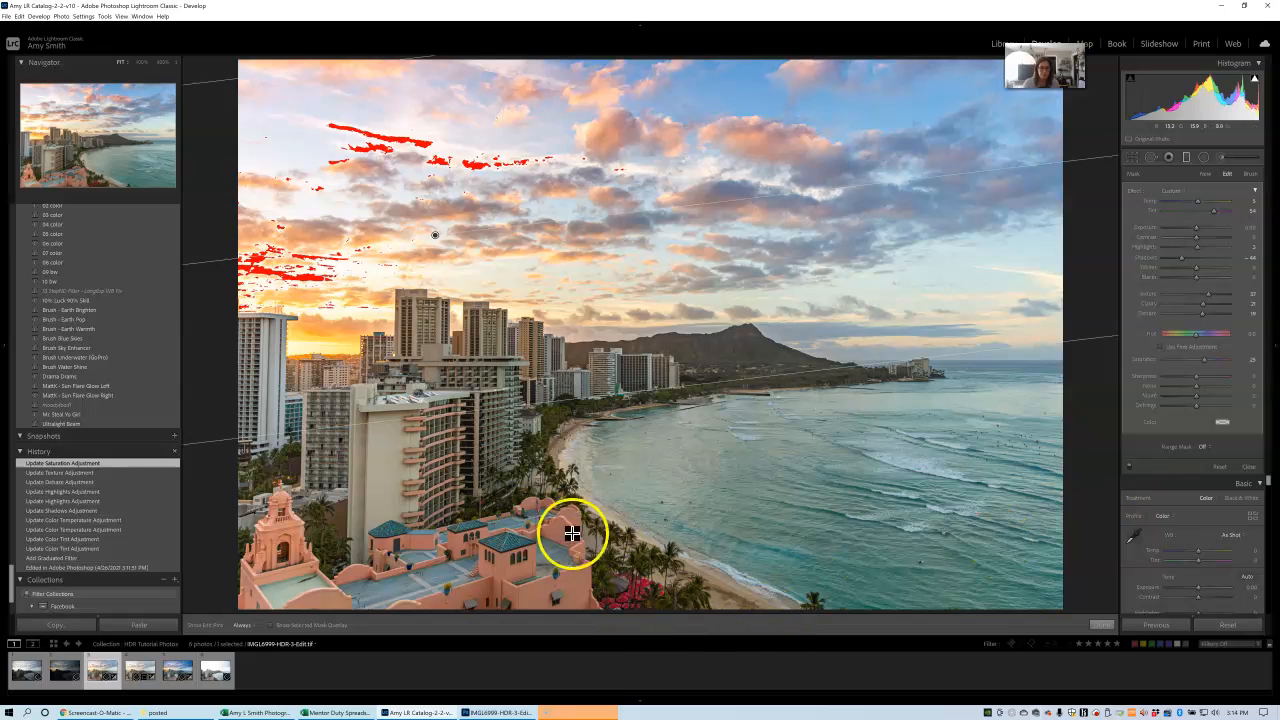
pyautogui.click(1103, 625)
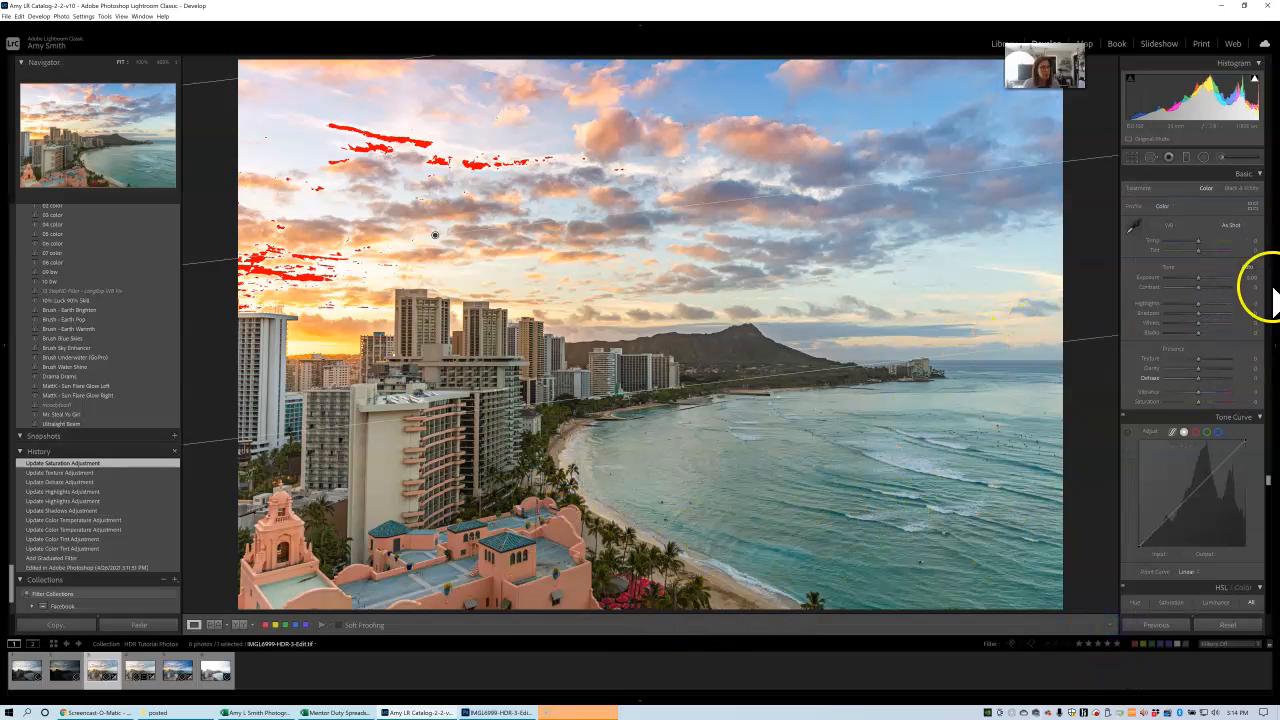
# Target the red flowers near the beach in the HSL colour adjustments and set the red hue to +20.
pyautogui.moveTo(1270, 225); pyautogui.dragTo(1275, 295)
pyautogui.click(1130, 370)
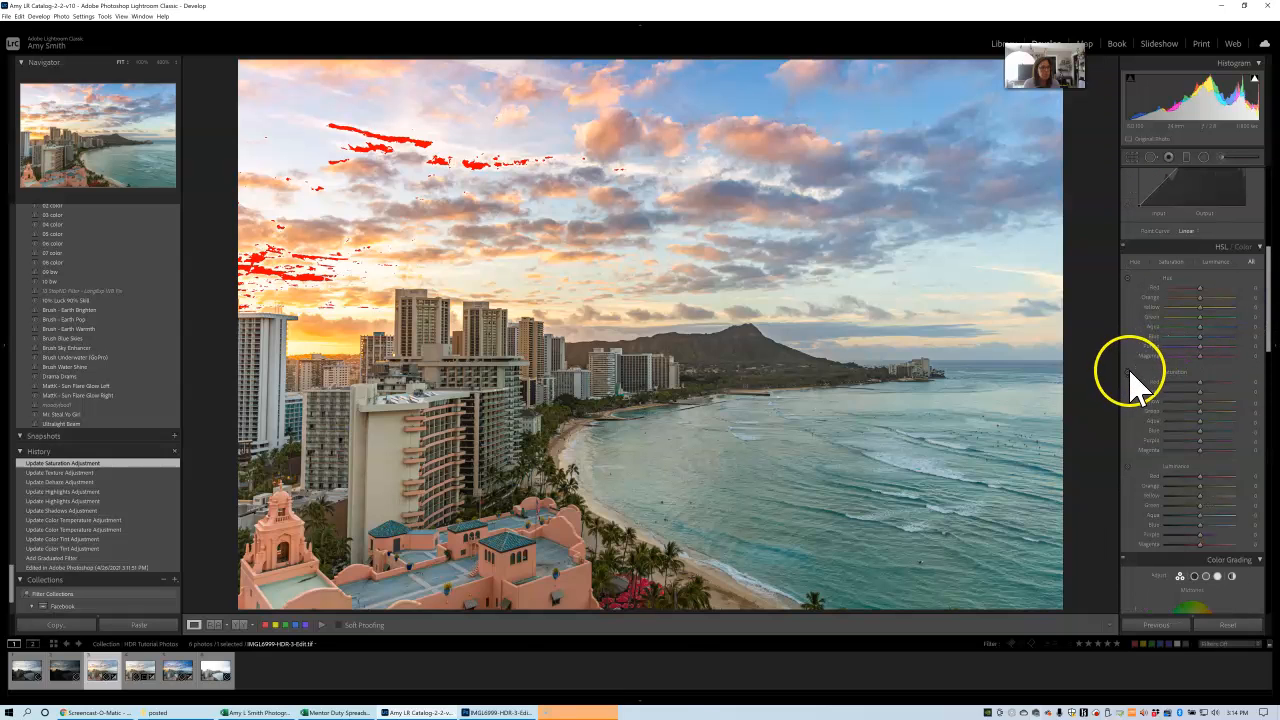
pyautogui.click(636, 584)
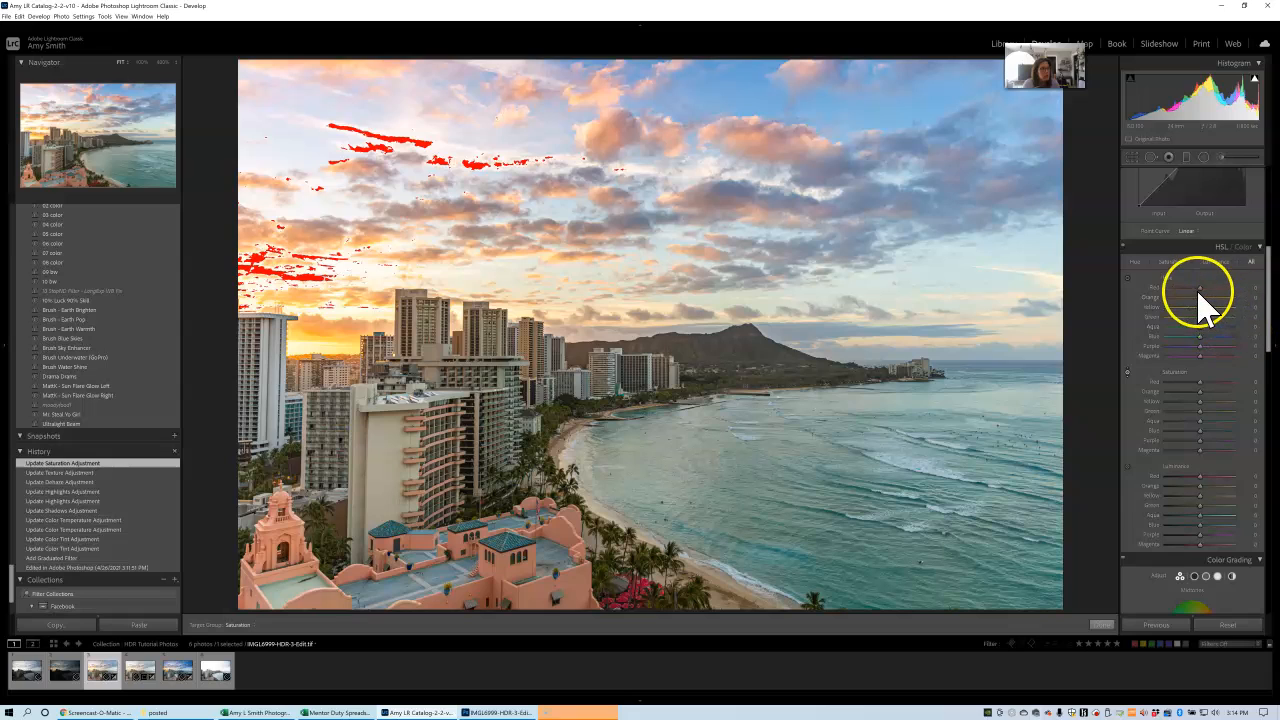
pyautogui.moveTo(1200, 289)
pyautogui.mouseDown()
pyautogui.moveTo(1184, 293)
pyautogui.moveTo(1205, 292)
pyautogui.mouseUp()
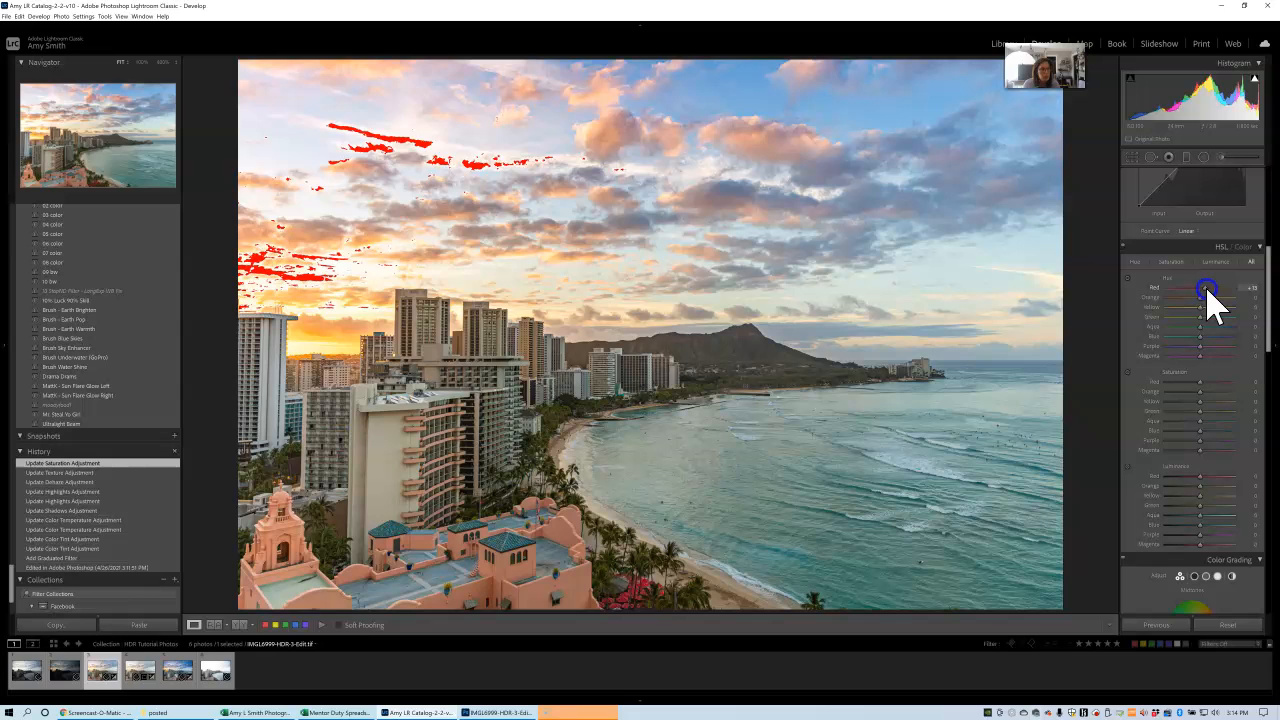
pyautogui.moveTo(1209, 291); pyautogui.dragTo(1210, 293)
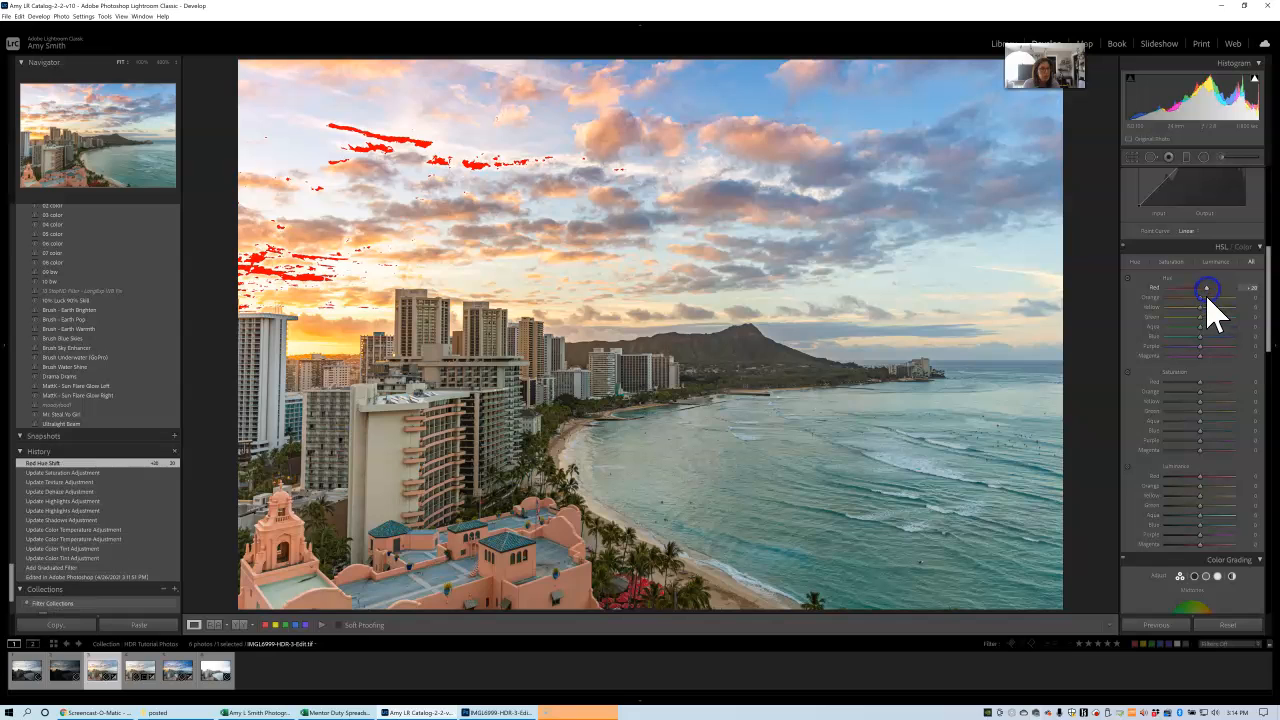
# Set the magenta hue to about +32, the red saturation to +37 and the red luminance to about +35.
pyautogui.click(1202, 357)
pyautogui.moveTo(1204, 360); pyautogui.dragTo(1216, 386)
pyautogui.moveTo(1211, 478); pyautogui.dragTo(1215, 478)
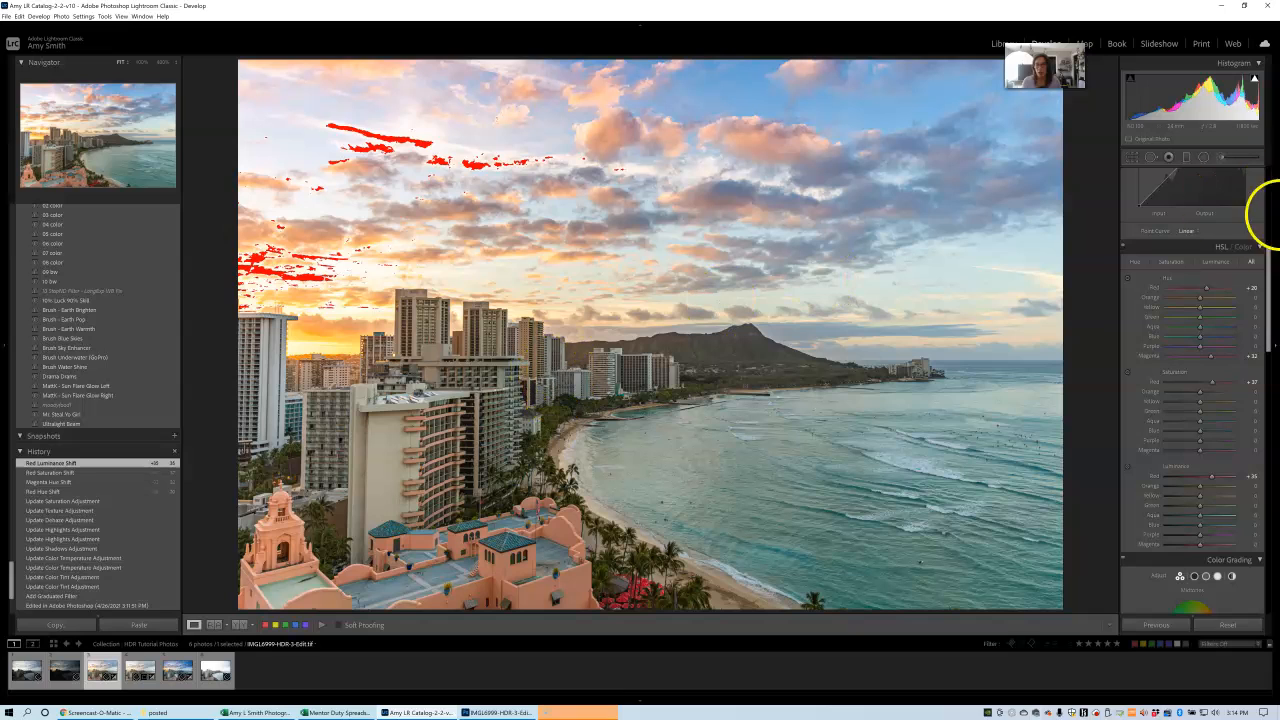
# Set the whole photo's shadows to about +72 and vibrance to +25, and fine-tune the overall saturation.
pyautogui.scroll(5, 1273, 348)
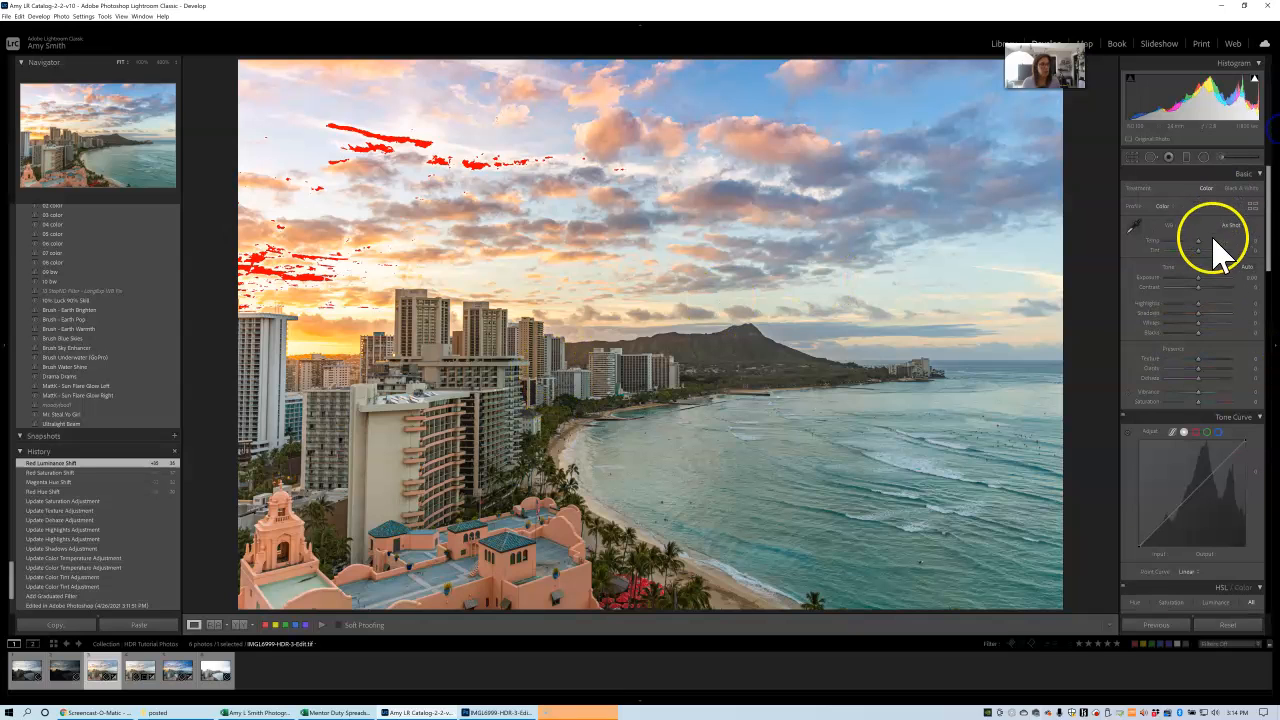
pyautogui.moveTo(1199, 314); pyautogui.dragTo(1217, 313)
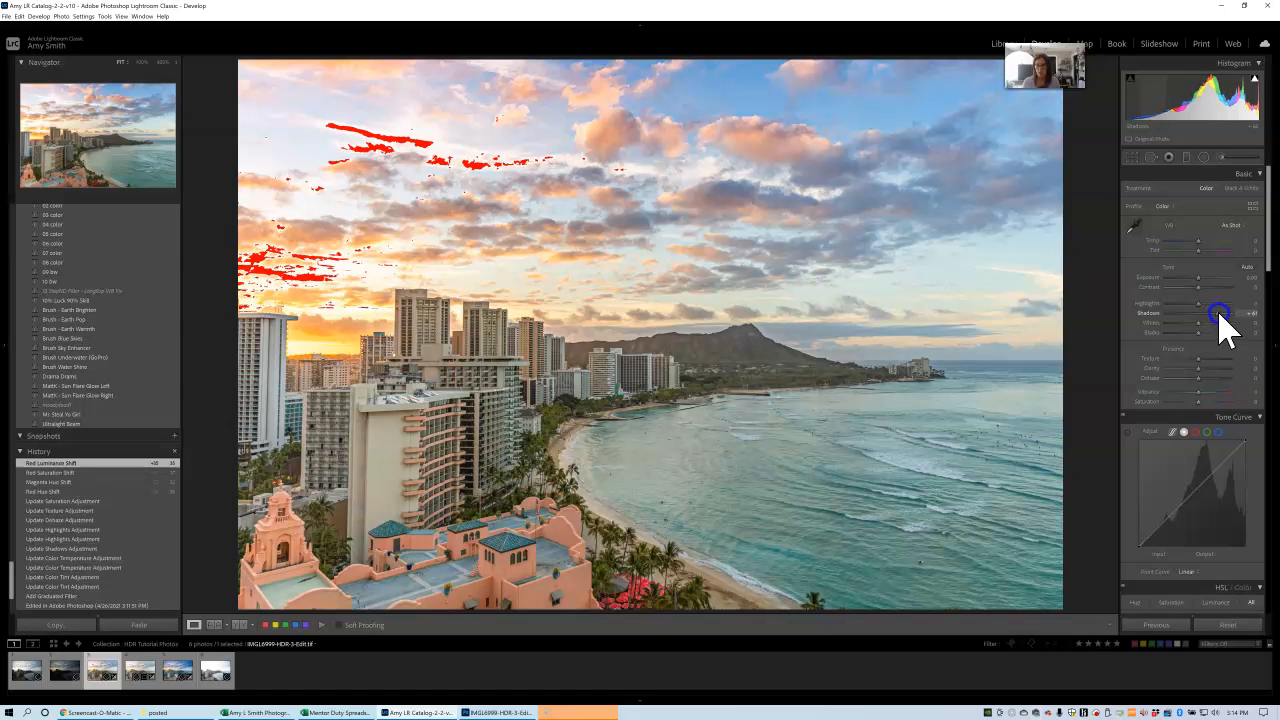
pyautogui.moveTo(1220, 314); pyautogui.dragTo(1222, 314)
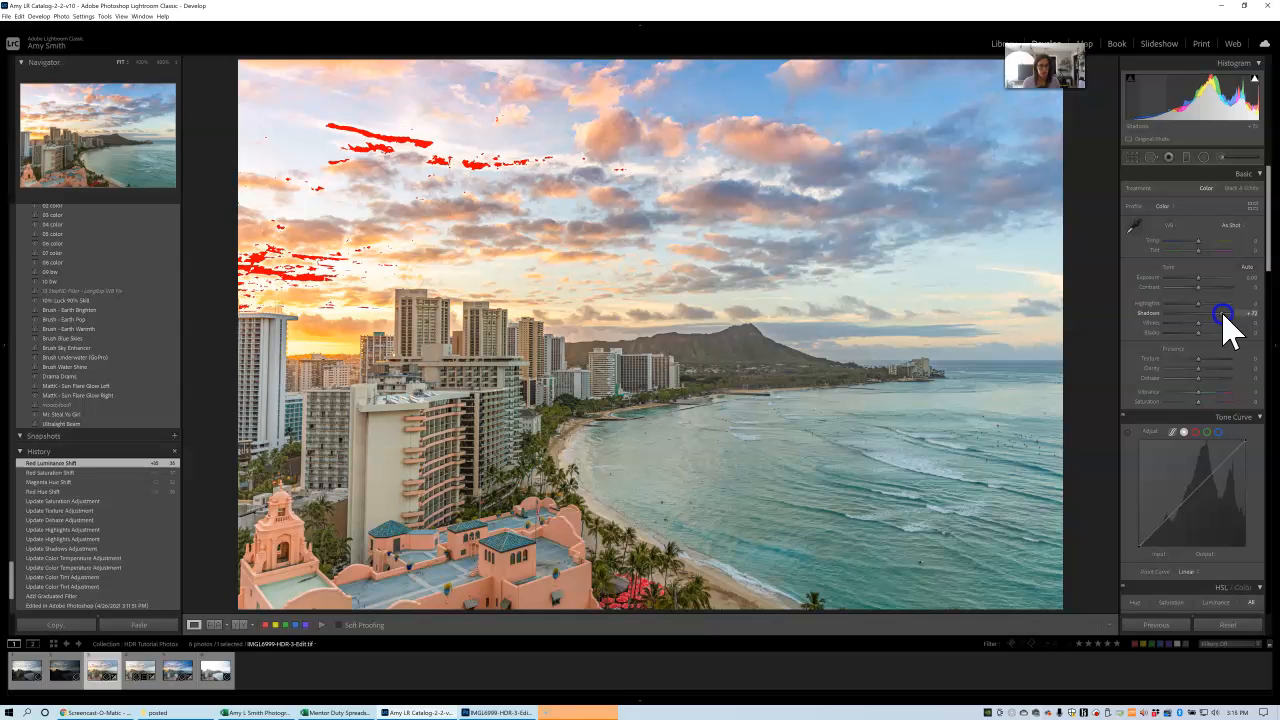
pyautogui.moveTo(1222, 314); pyautogui.dragTo(1223, 314)
pyautogui.moveTo(1200, 396); pyautogui.dragTo(1211, 398)
pyautogui.moveTo(1209, 388); pyautogui.dragTo(1210, 403)
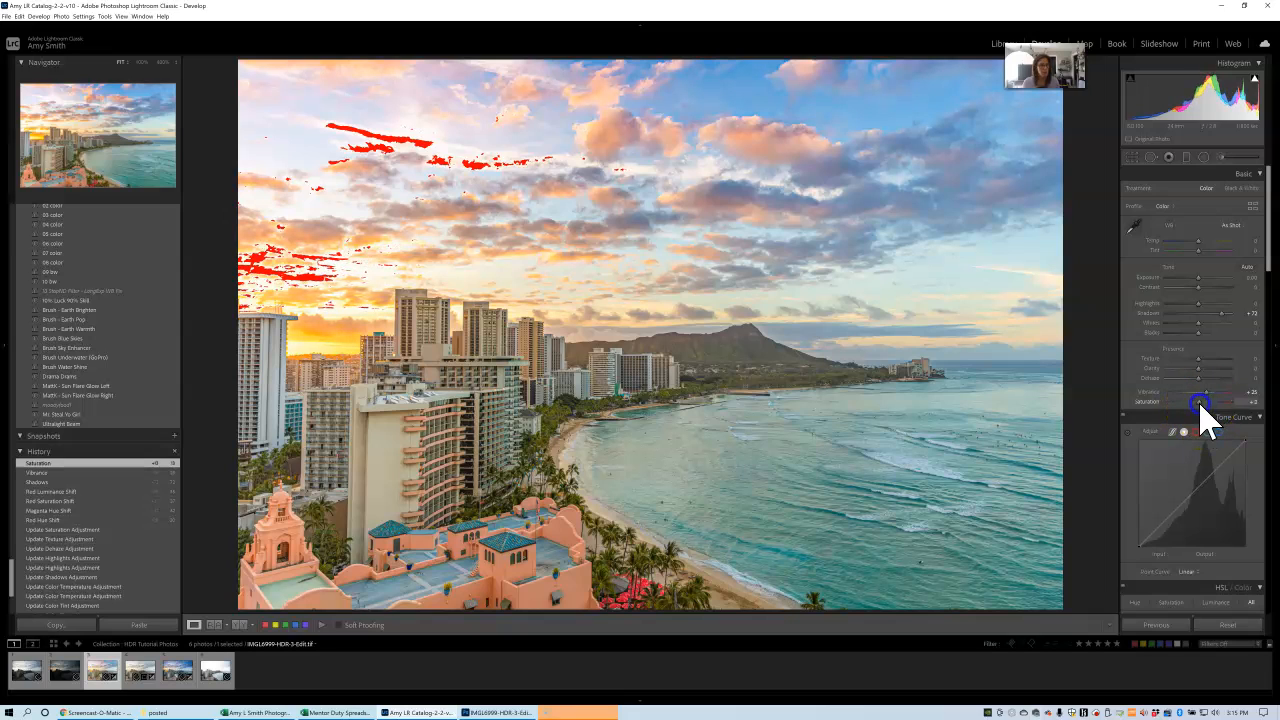
pyautogui.moveTo(1203, 401); pyautogui.dragTo(1203, 403)
# Lower the orange saturation to about -35 and raise the orange luminance to brighten the pink hotel.
pyautogui.moveTo(1268, 251); pyautogui.dragTo(1270, 315)
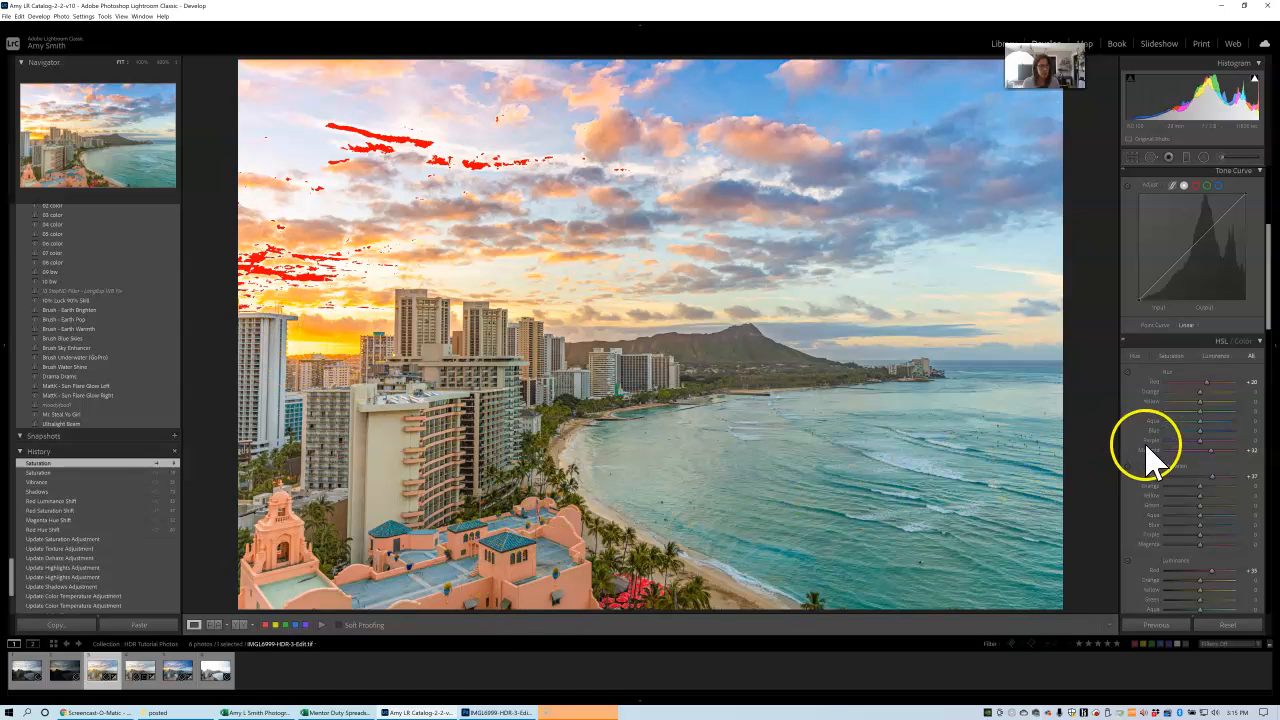
pyautogui.click(1127, 466)
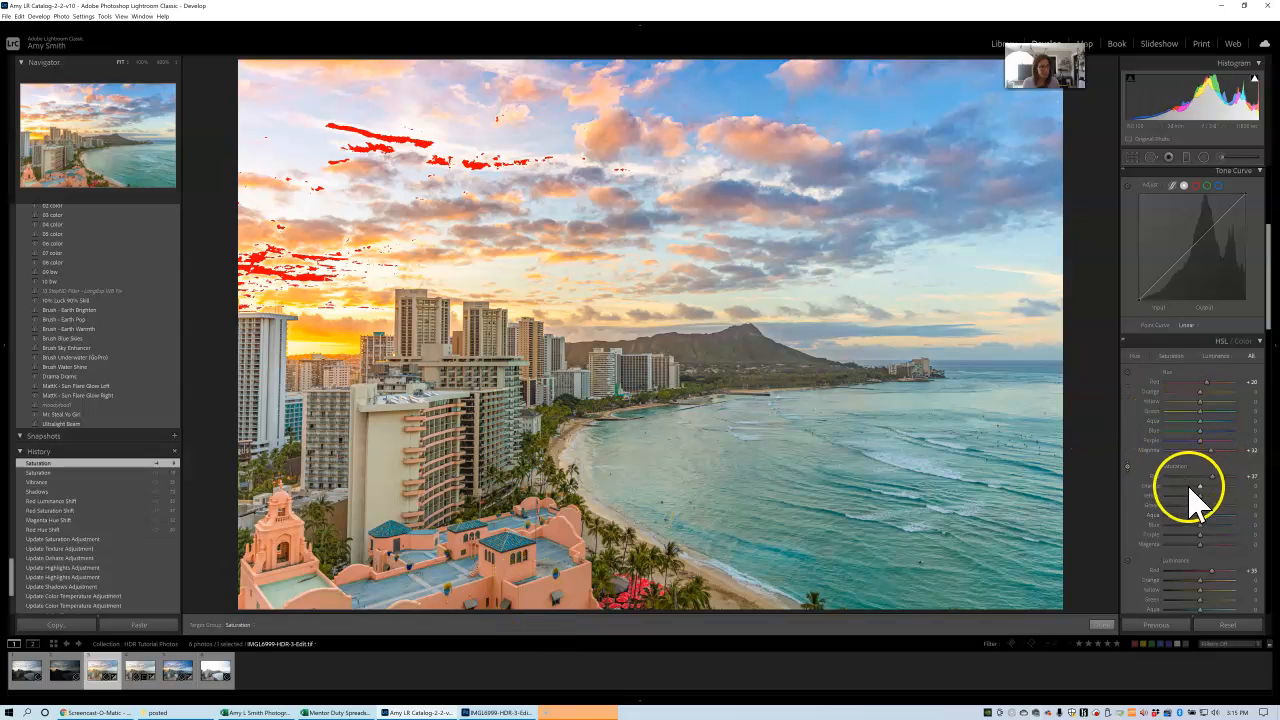
pyautogui.click(1201, 488)
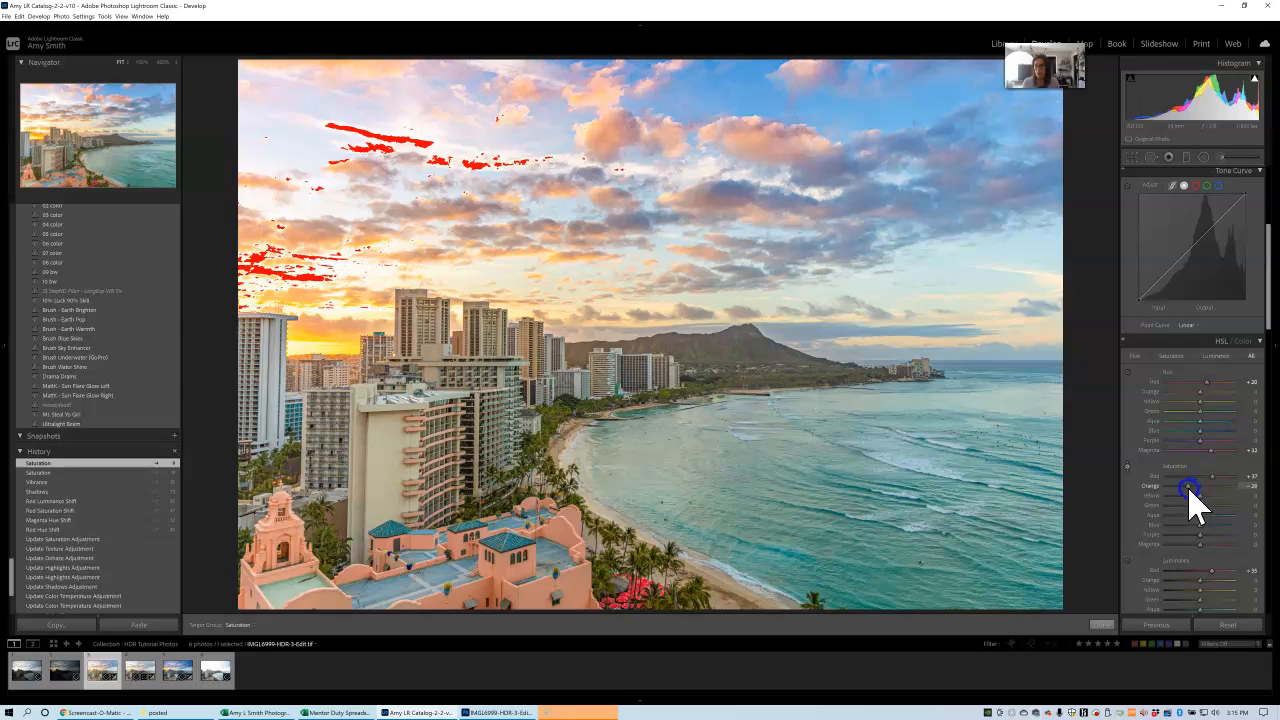
pyautogui.moveTo(1190, 490); pyautogui.dragTo(1186, 490)
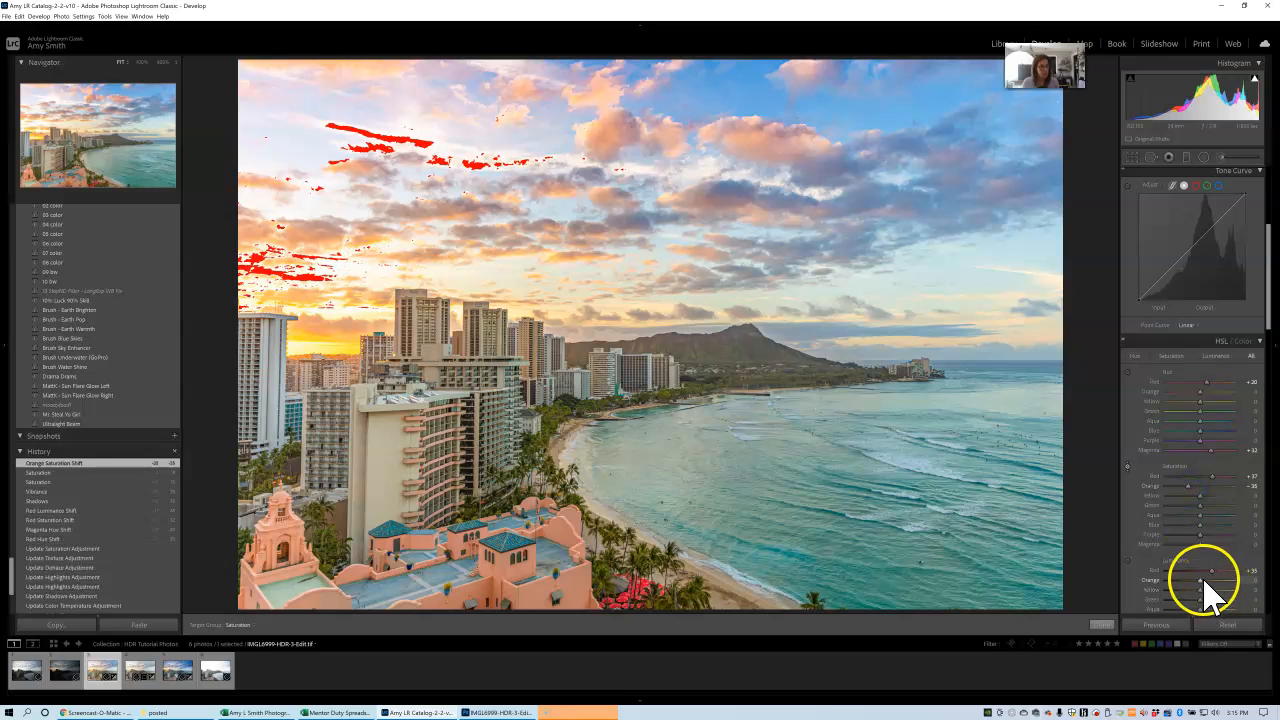
pyautogui.moveTo(1200, 580); pyautogui.dragTo(1210, 580)
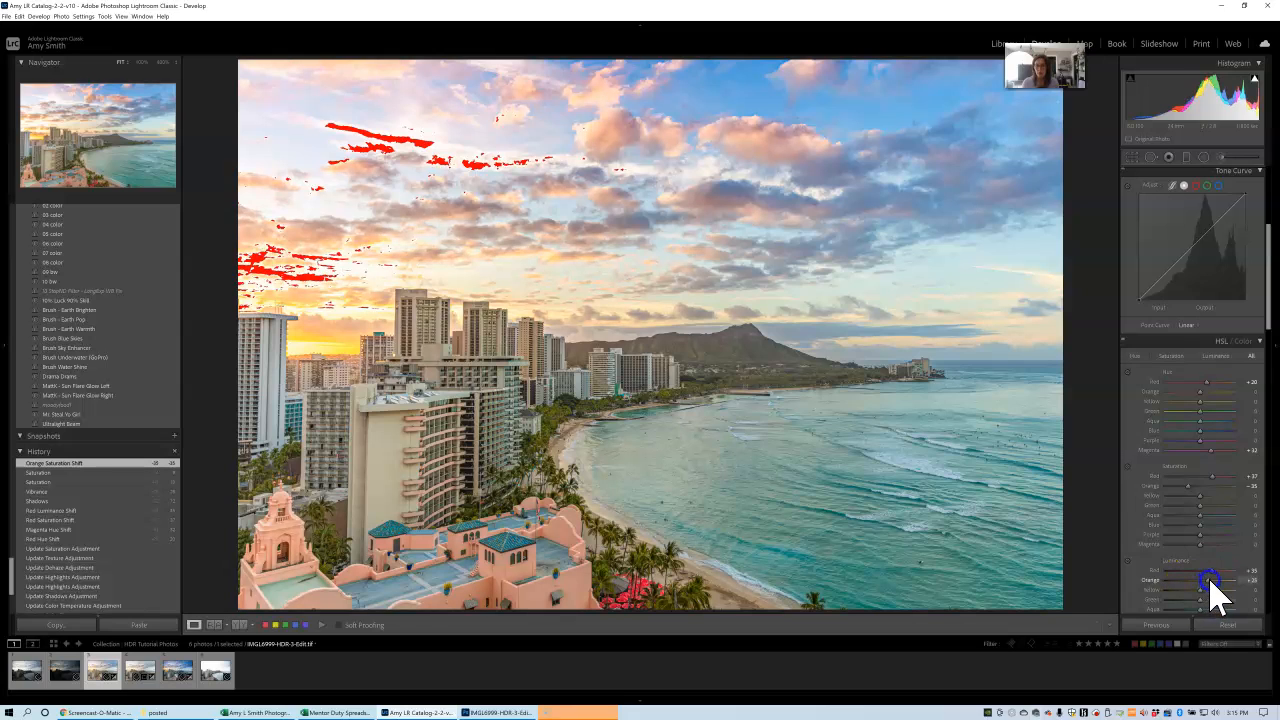
pyautogui.moveTo(1213, 580); pyautogui.dragTo(1213, 580)
# Paint a new adjustment brush over the Diamond Head mountain with texture about 18, clarity about 10 and dehaze about 10.
pyautogui.moveTo(1268, 290); pyautogui.dragTo(1272, 240)
pyautogui.click(1222, 160)
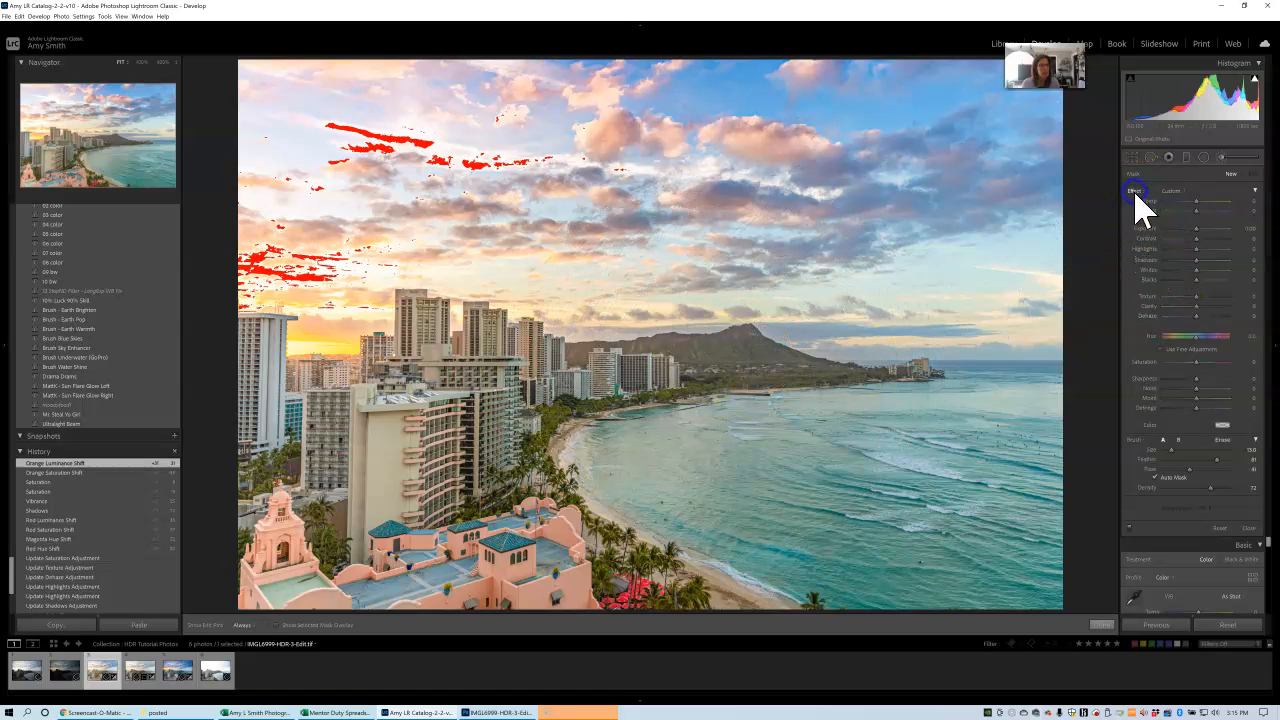
pyautogui.moveTo(1196, 296); pyautogui.dragTo(1203, 296)
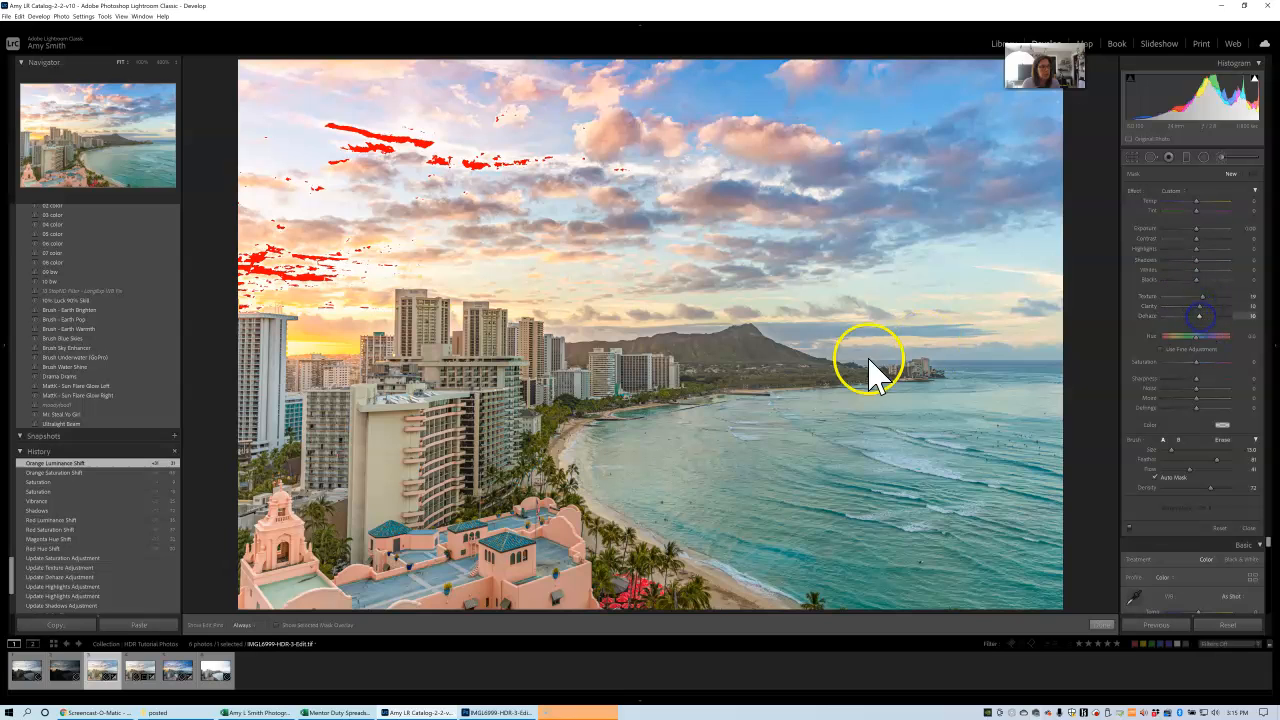
pyautogui.press('[')
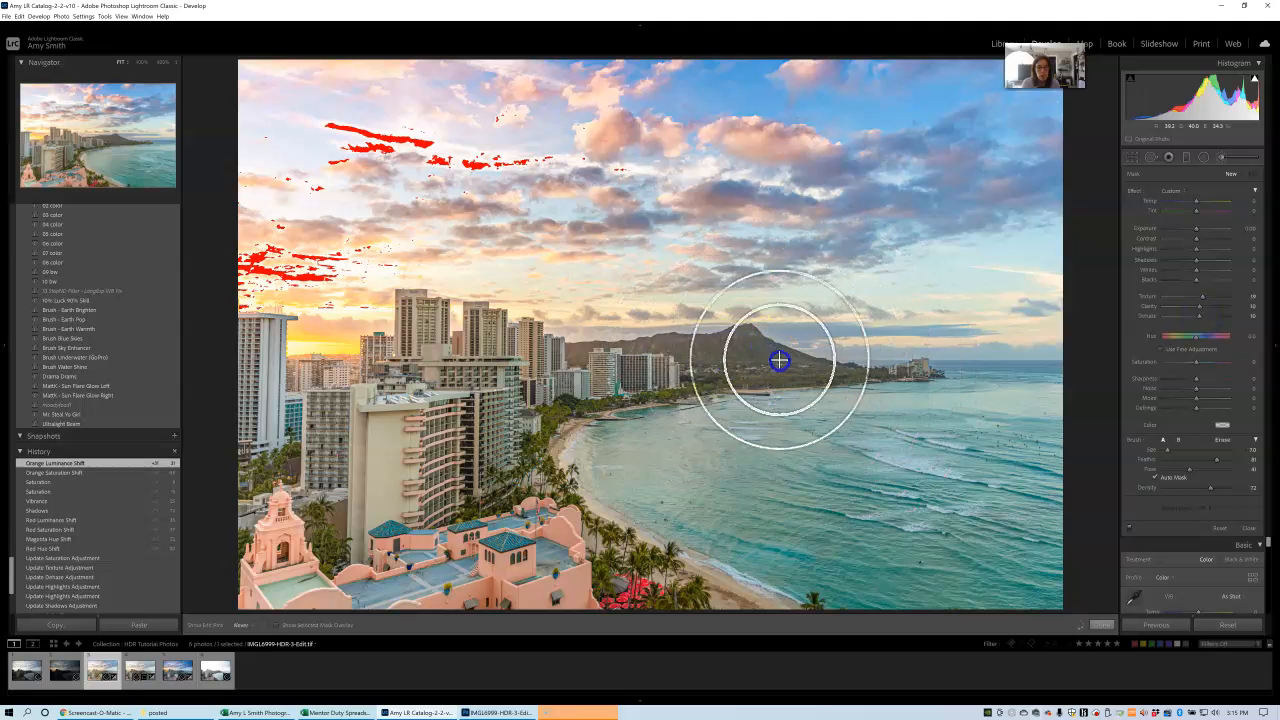
pyautogui.moveTo(761, 350)
pyautogui.mouseDown()
pyautogui.moveTo(782, 380)
pyautogui.moveTo(717, 346)
pyautogui.moveTo(634, 339)
pyautogui.moveTo(678, 347)
pyautogui.moveTo(558, 348)
pyautogui.moveTo(766, 345)
pyautogui.moveTo(738, 333)
pyautogui.moveTo(751, 345)
pyautogui.moveTo(741, 351)
pyautogui.moveTo(846, 378)
pyautogui.moveTo(802, 378)
pyautogui.moveTo(907, 376)
pyautogui.moveTo(759, 372)
pyautogui.moveTo(670, 345)
pyautogui.moveTo(573, 348)
pyautogui.moveTo(565, 360)
pyautogui.moveTo(728, 342)
pyautogui.moveTo(688, 341)
pyautogui.moveTo(788, 357)
pyautogui.moveTo(673, 365)
pyautogui.moveTo(721, 366)
pyautogui.mouseUp()
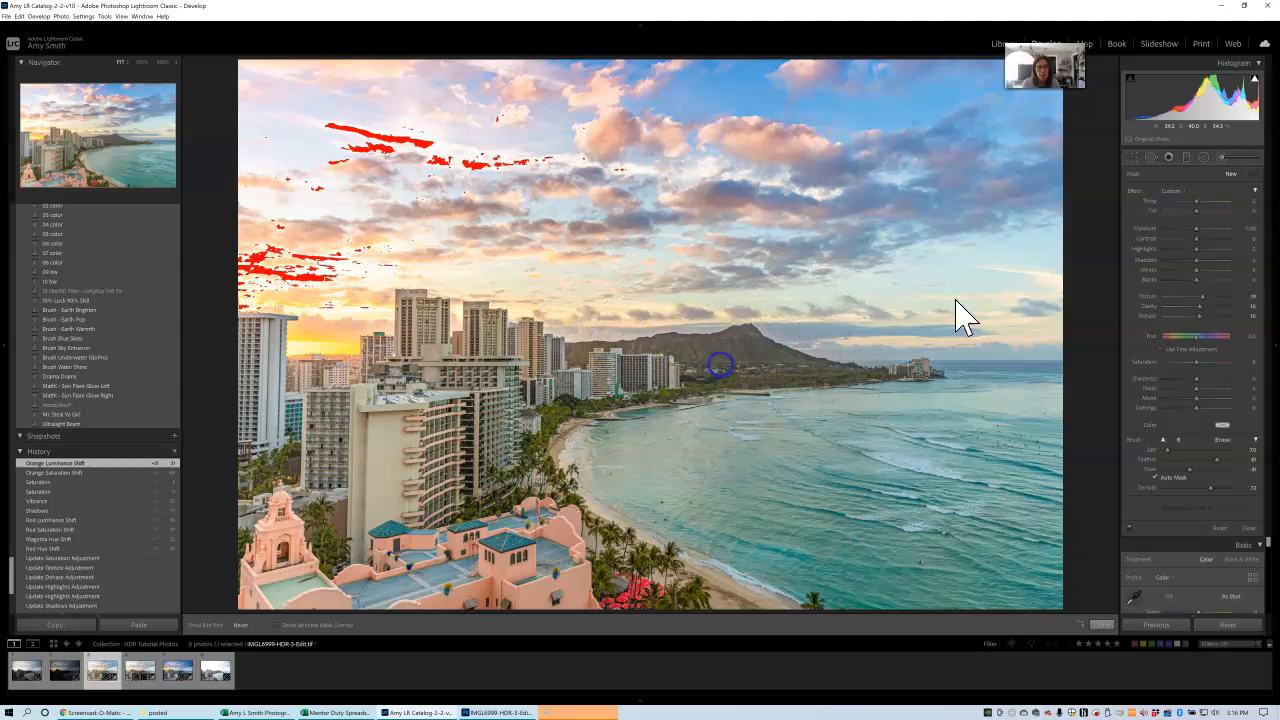
# Raise the mountain brush's dehaze to about 17, fine-tune its clarity and shadows, and finish the brush.
pyautogui.moveTo(1214, 314); pyautogui.dragTo(1205, 320)
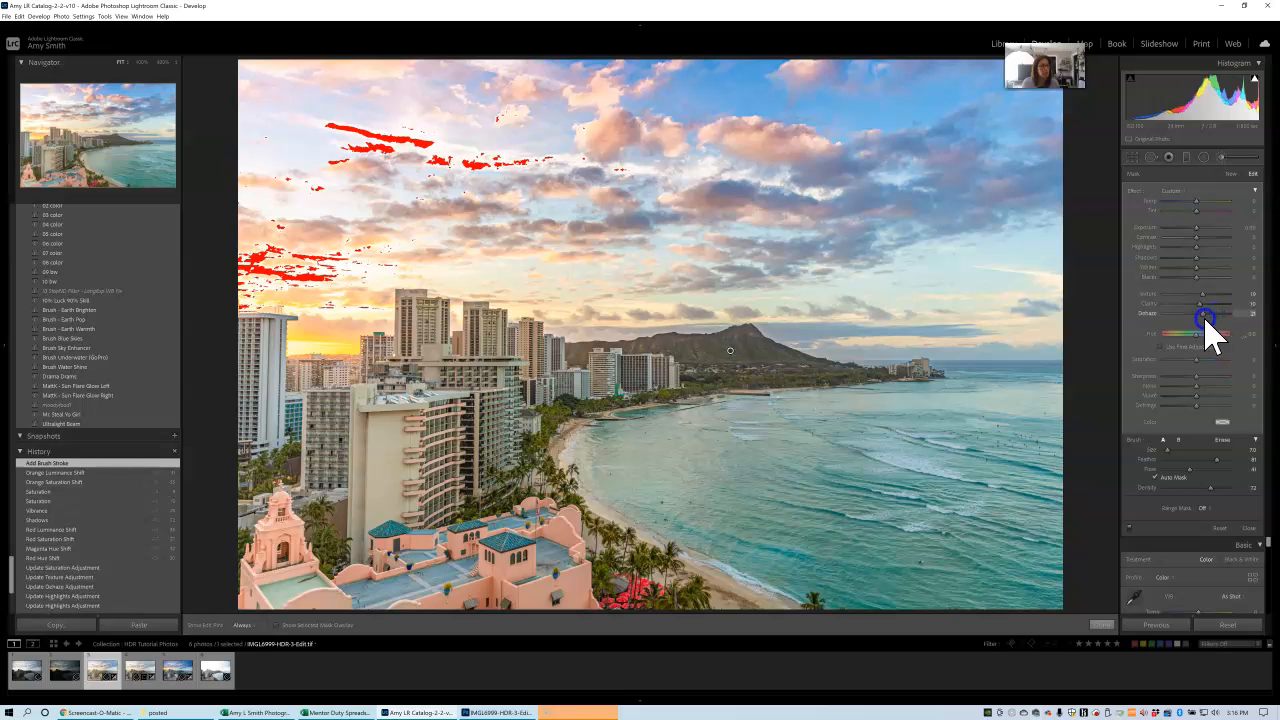
pyautogui.moveTo(1205, 320); pyautogui.dragTo(1204, 312)
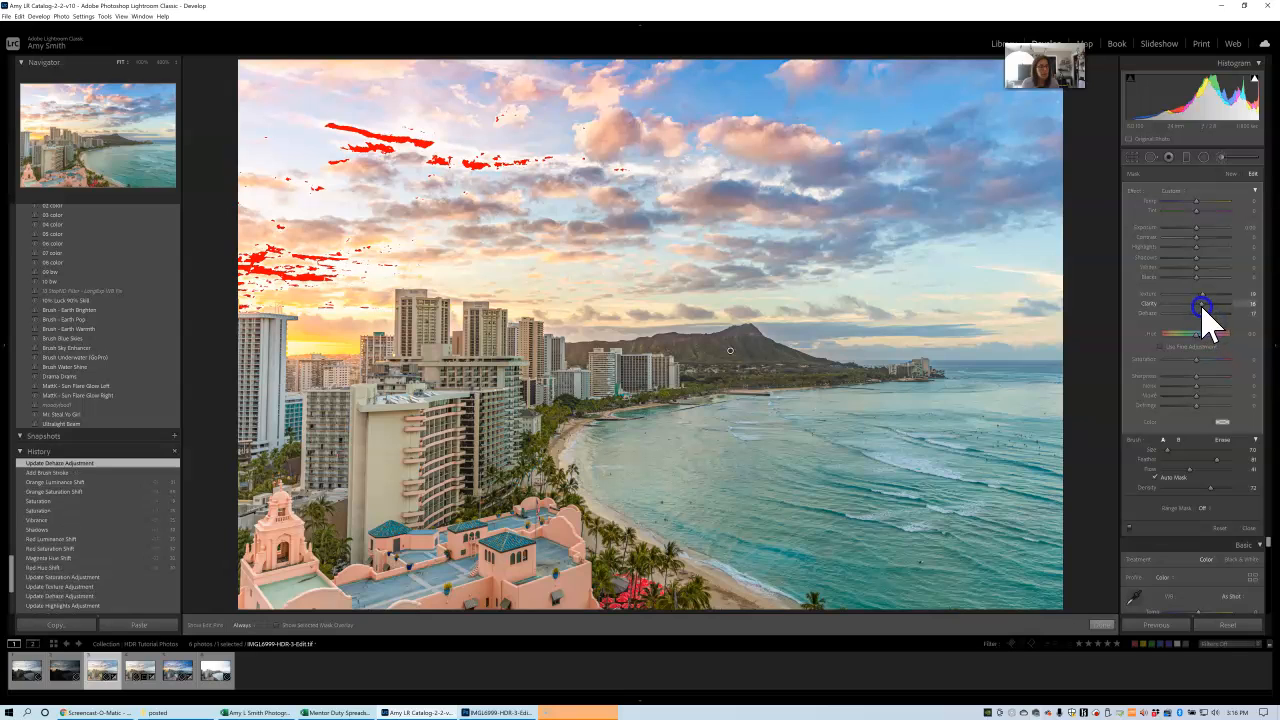
pyautogui.moveTo(1202, 306); pyautogui.dragTo(1202, 306)
pyautogui.click(1197, 257)
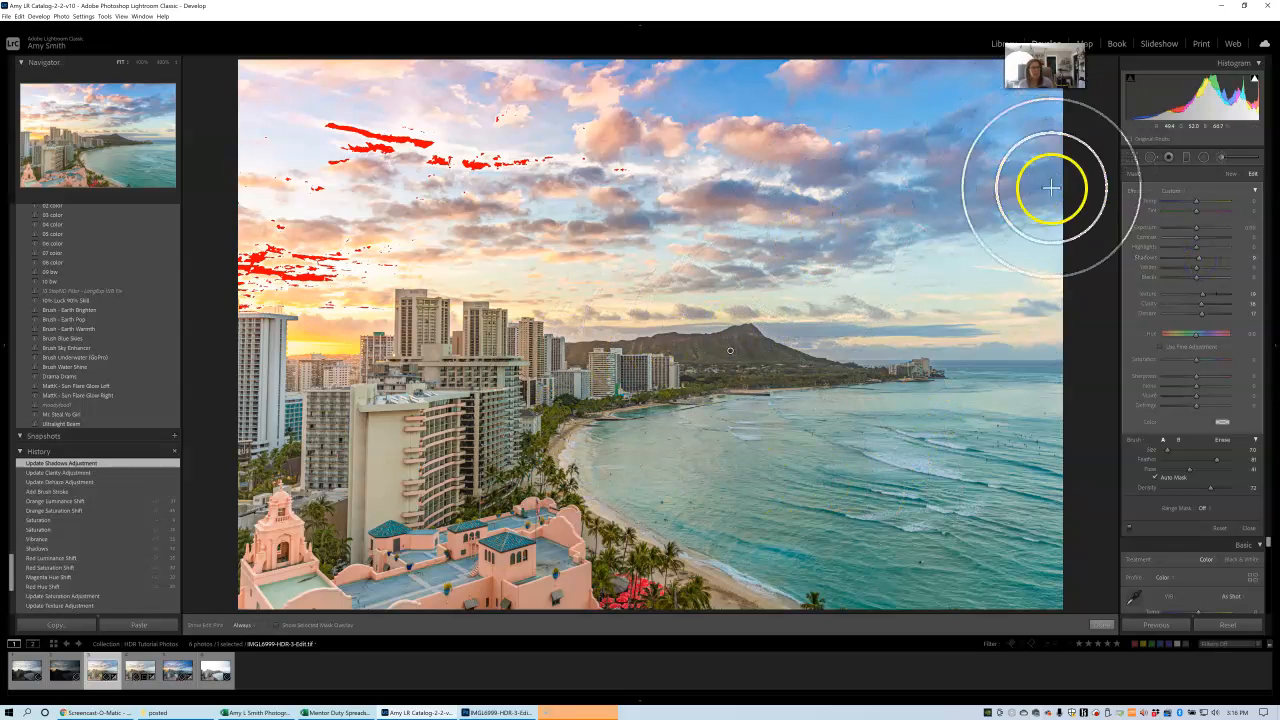
pyautogui.click(1222, 157)
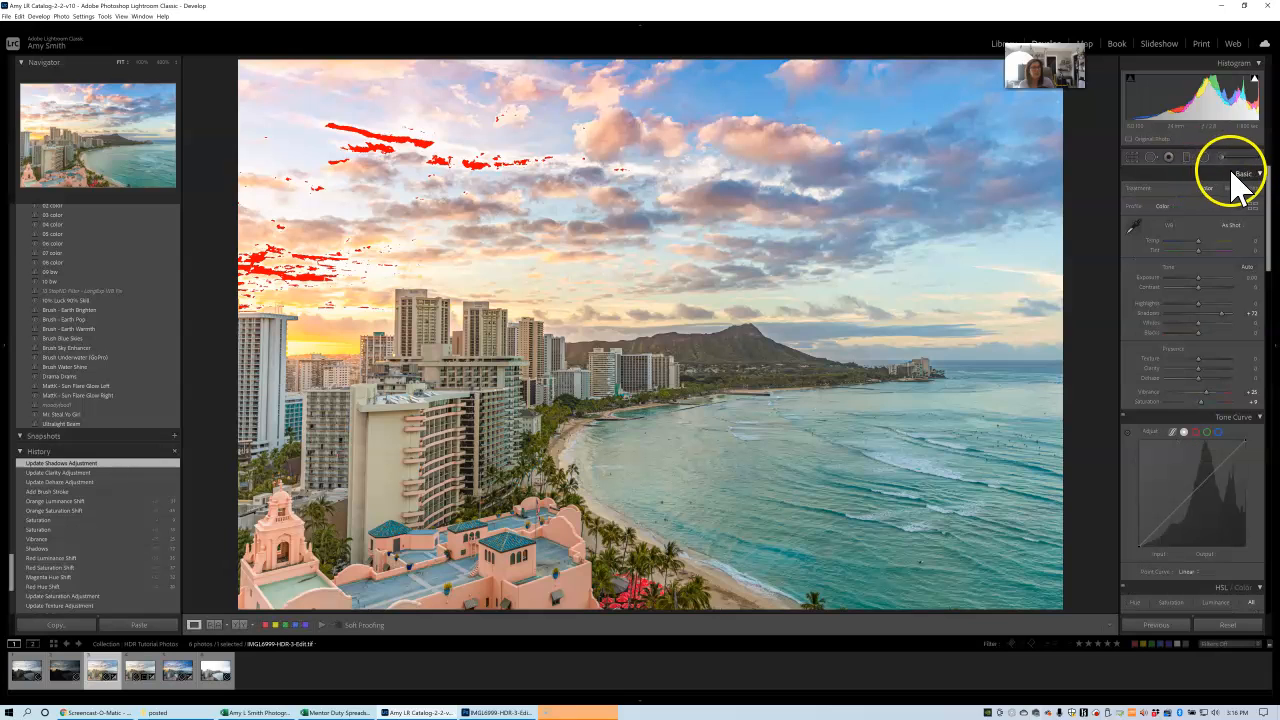
# Paint a second brush over the overexposed clouds with highlights about -57, and lower its whites to about -13.
pyautogui.click(1222, 157)
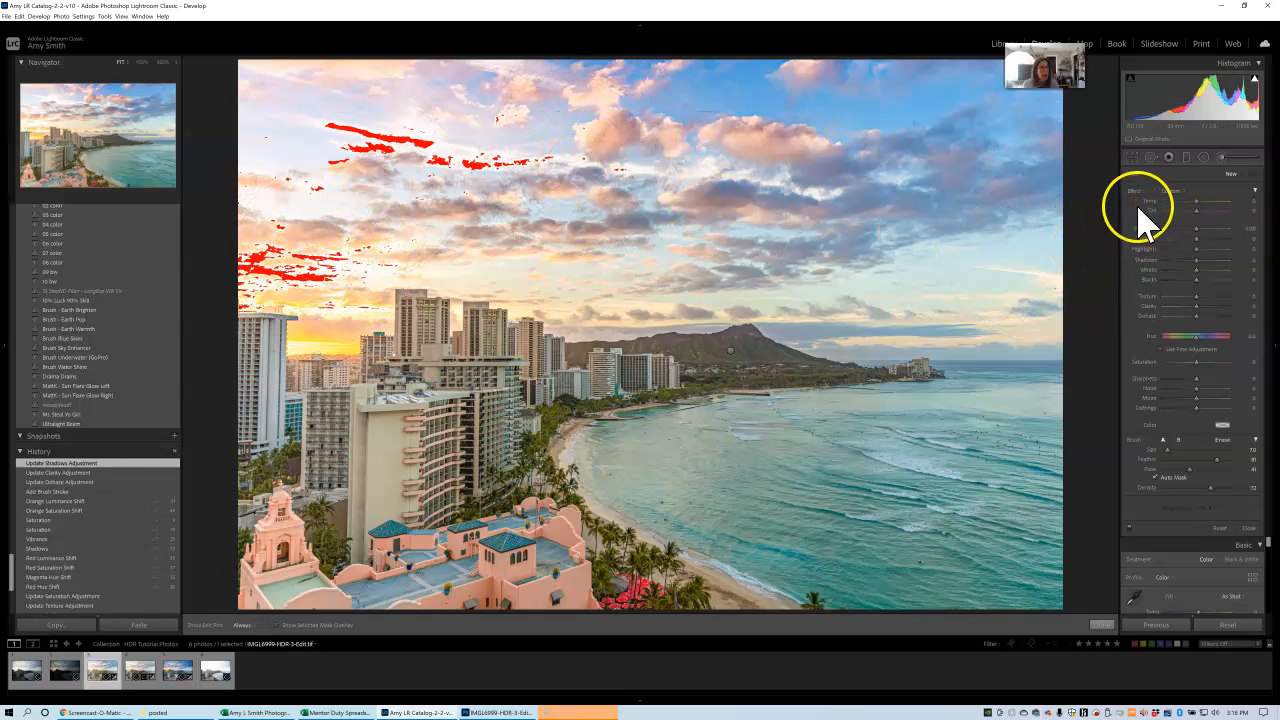
pyautogui.moveTo(1196, 251); pyautogui.dragTo(1192, 251)
pyautogui.scroll(3, 335, 137)
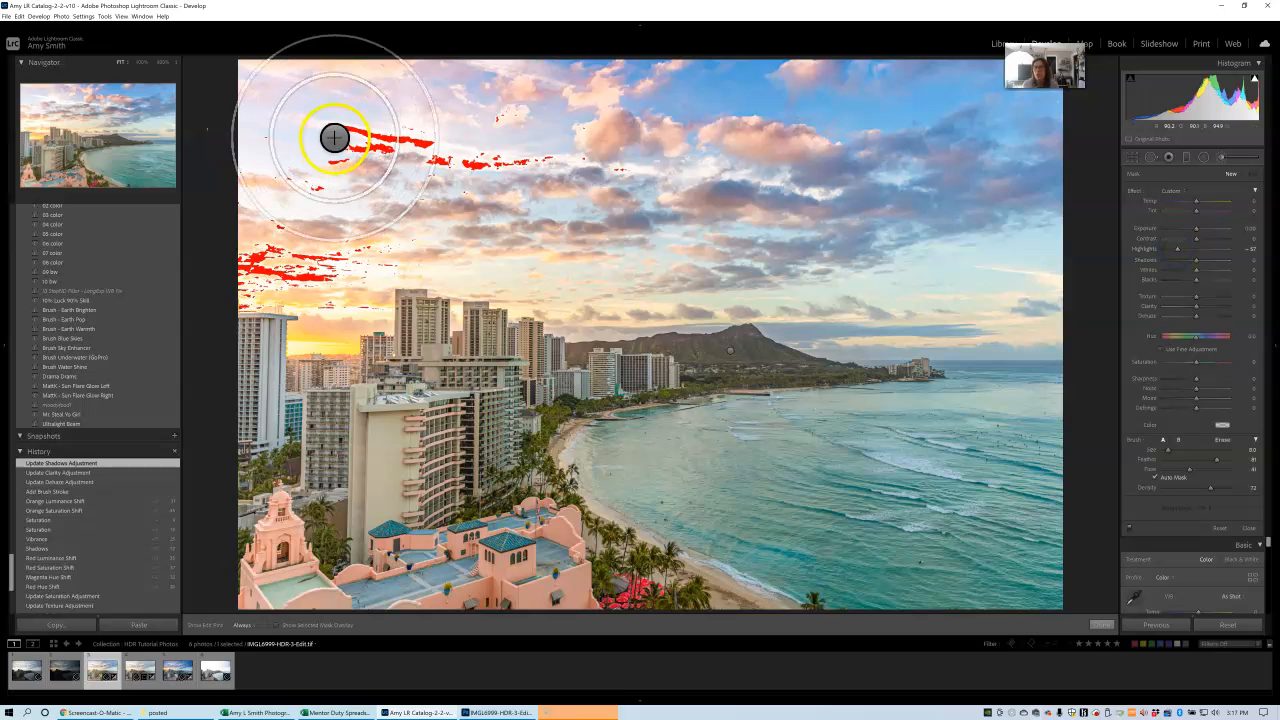
pyautogui.moveTo(335, 138)
pyautogui.mouseDown()
pyautogui.moveTo(444, 162)
pyautogui.moveTo(415, 145)
pyautogui.moveTo(352, 150)
pyautogui.moveTo(318, 134)
pyautogui.moveTo(515, 161)
pyautogui.moveTo(451, 160)
pyautogui.moveTo(578, 161)
pyautogui.moveTo(528, 163)
pyautogui.moveTo(620, 167)
pyautogui.mouseUp()
pyautogui.moveTo(301, 250)
pyautogui.mouseDown()
pyautogui.moveTo(370, 298)
pyautogui.moveTo(237, 257)
pyautogui.moveTo(320, 280)
pyautogui.moveTo(307, 293)
pyautogui.moveTo(341, 304)
pyautogui.moveTo(315, 310)
pyautogui.moveTo(265, 229)
pyautogui.mouseUp()
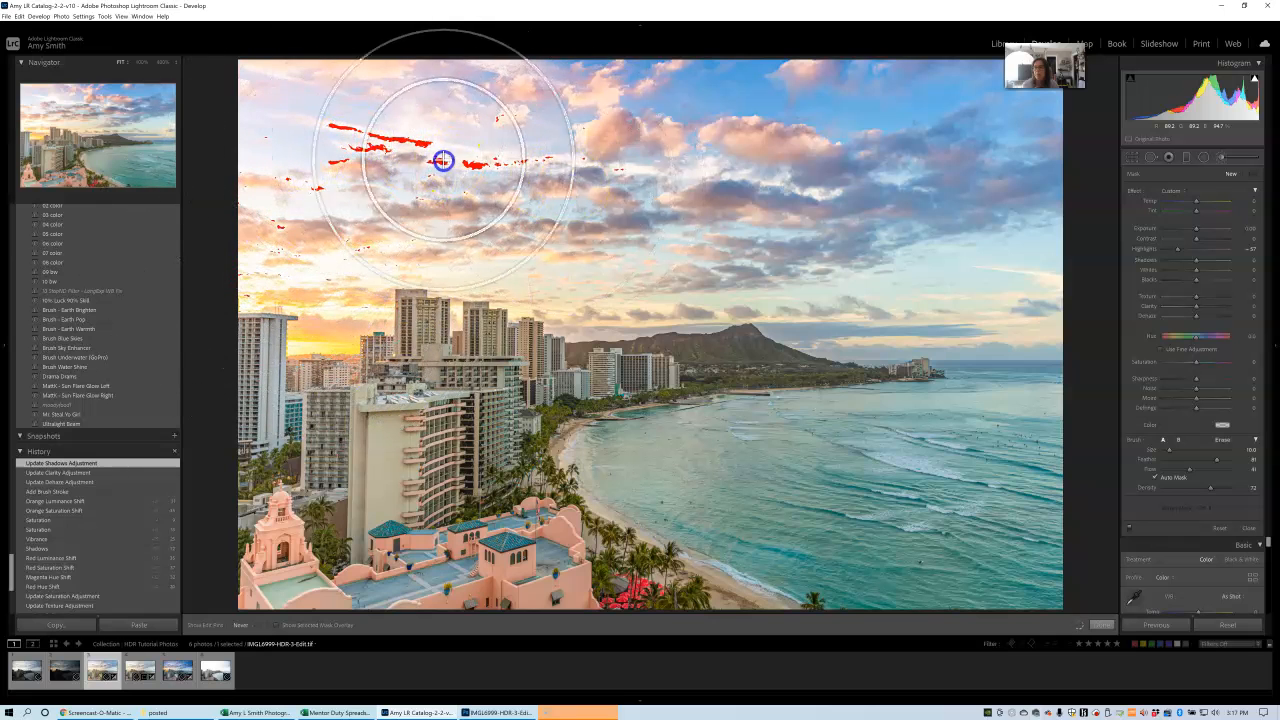
pyautogui.moveTo(636, 170); pyautogui.dragTo(608, 162)
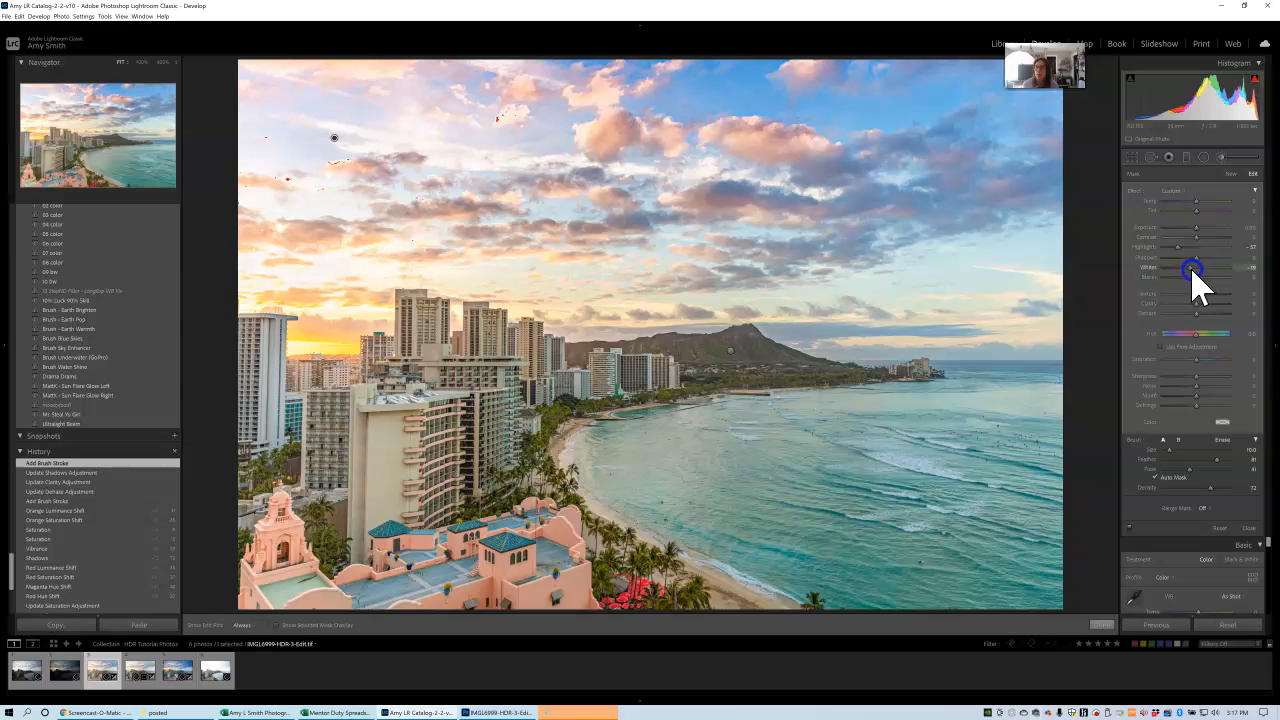
pyautogui.moveTo(1194, 270); pyautogui.dragTo(1191, 270)
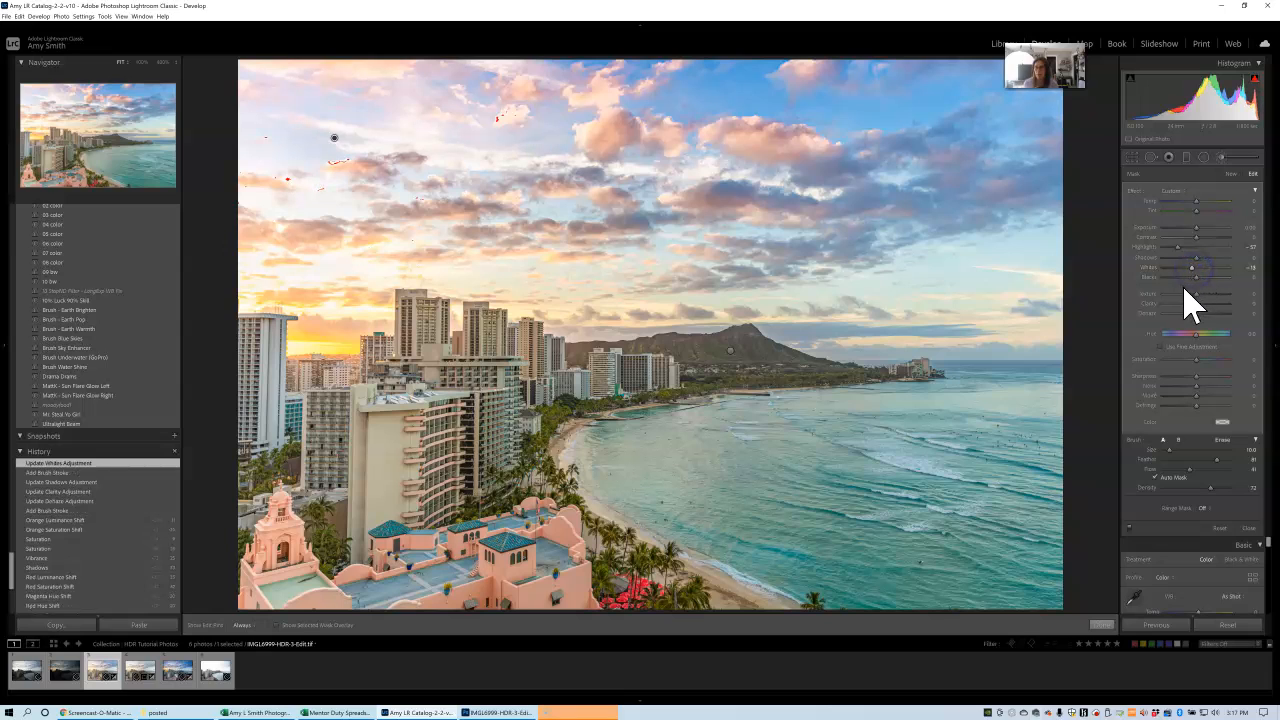
pyautogui.click(1101, 630)
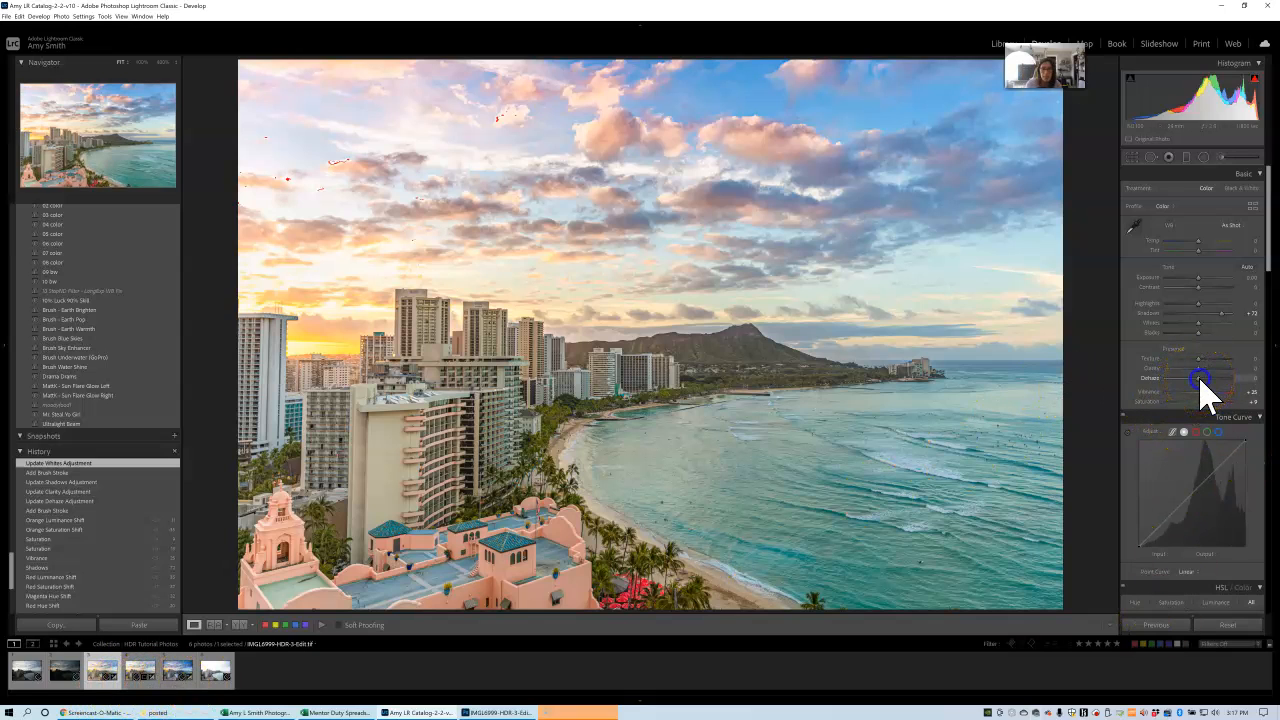
# Set the whole photo's dehaze to +5 and close the extra window.
pyautogui.moveTo(1203, 381); pyautogui.dragTo(1205, 381)
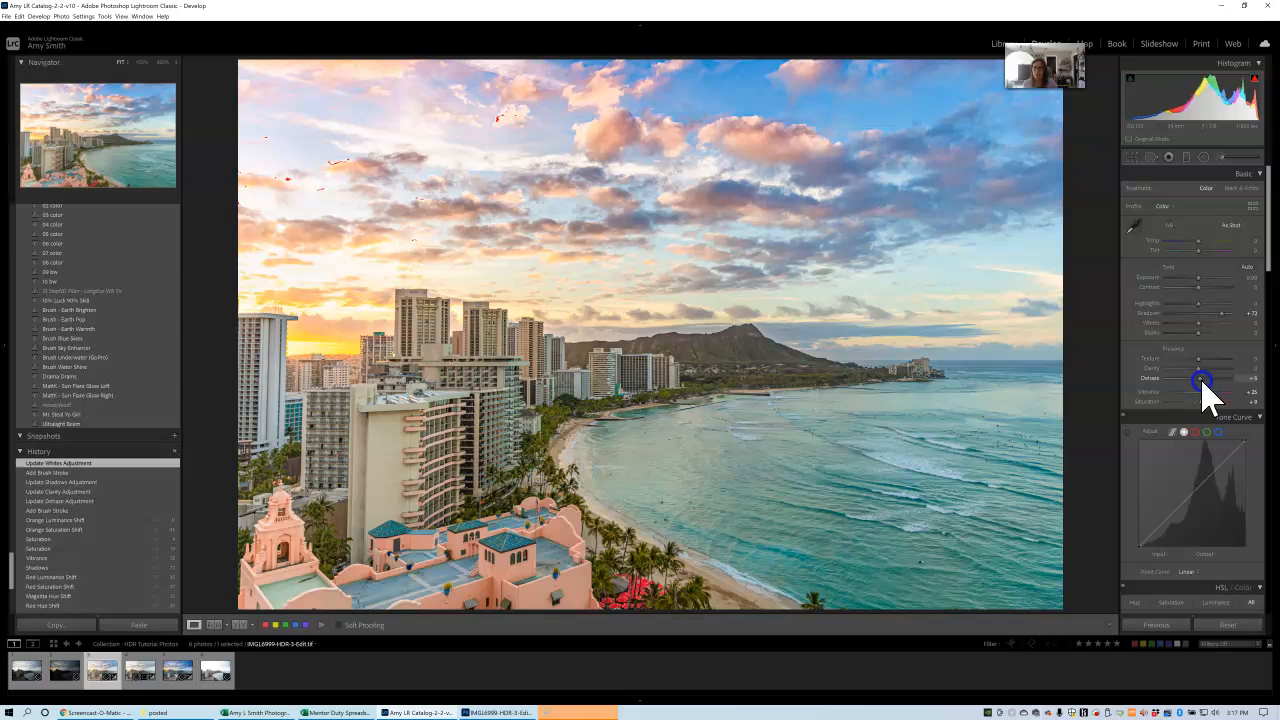
pyautogui.moveTo(1203, 381); pyautogui.dragTo(1203, 381)
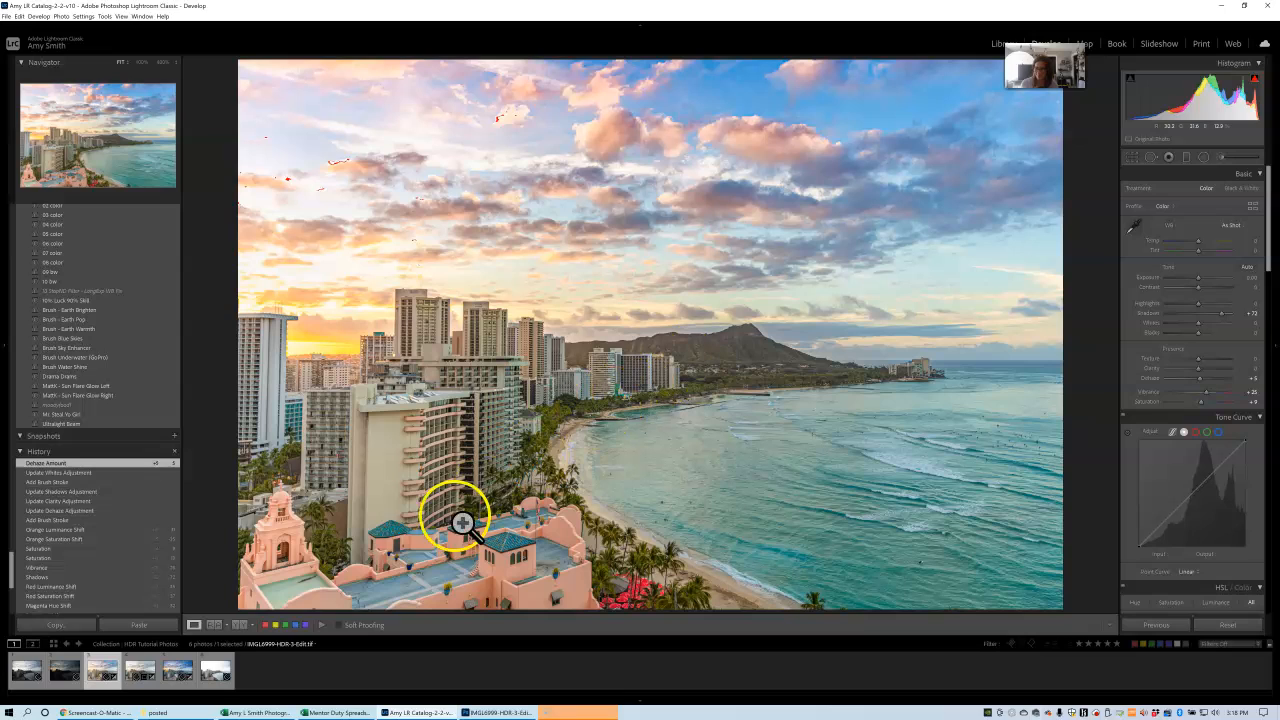
pyautogui.click(595, 706)
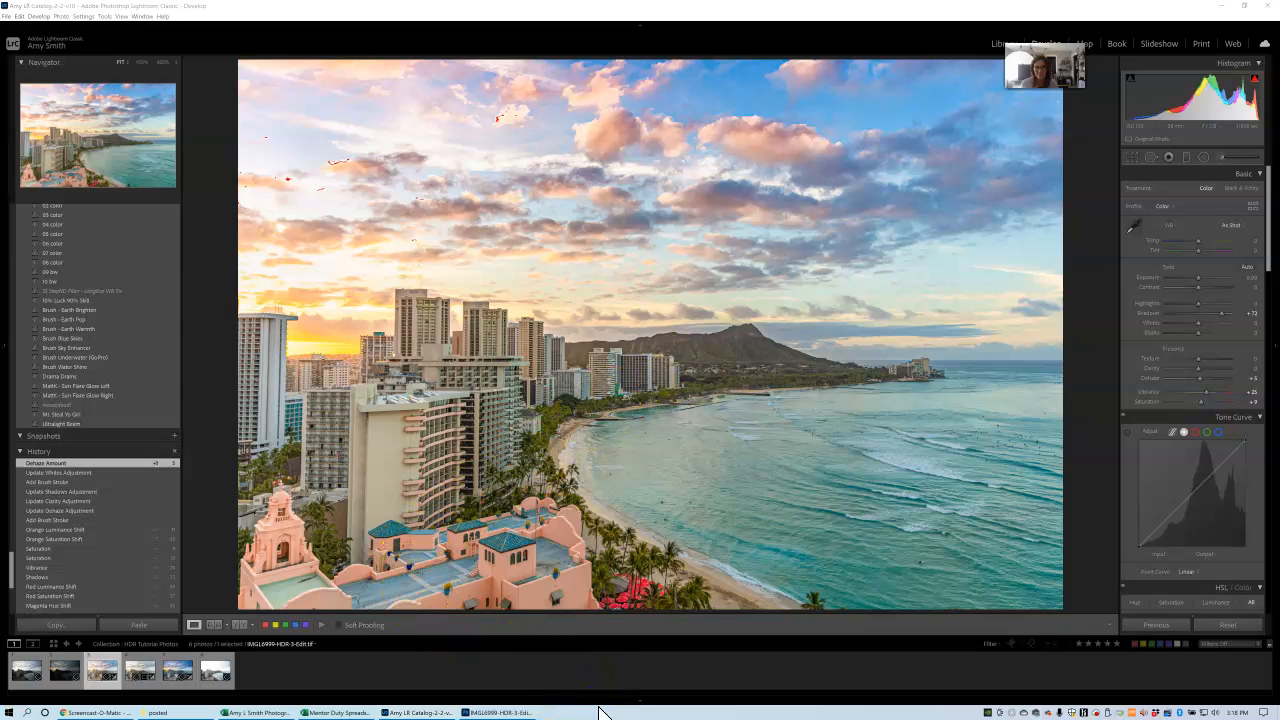